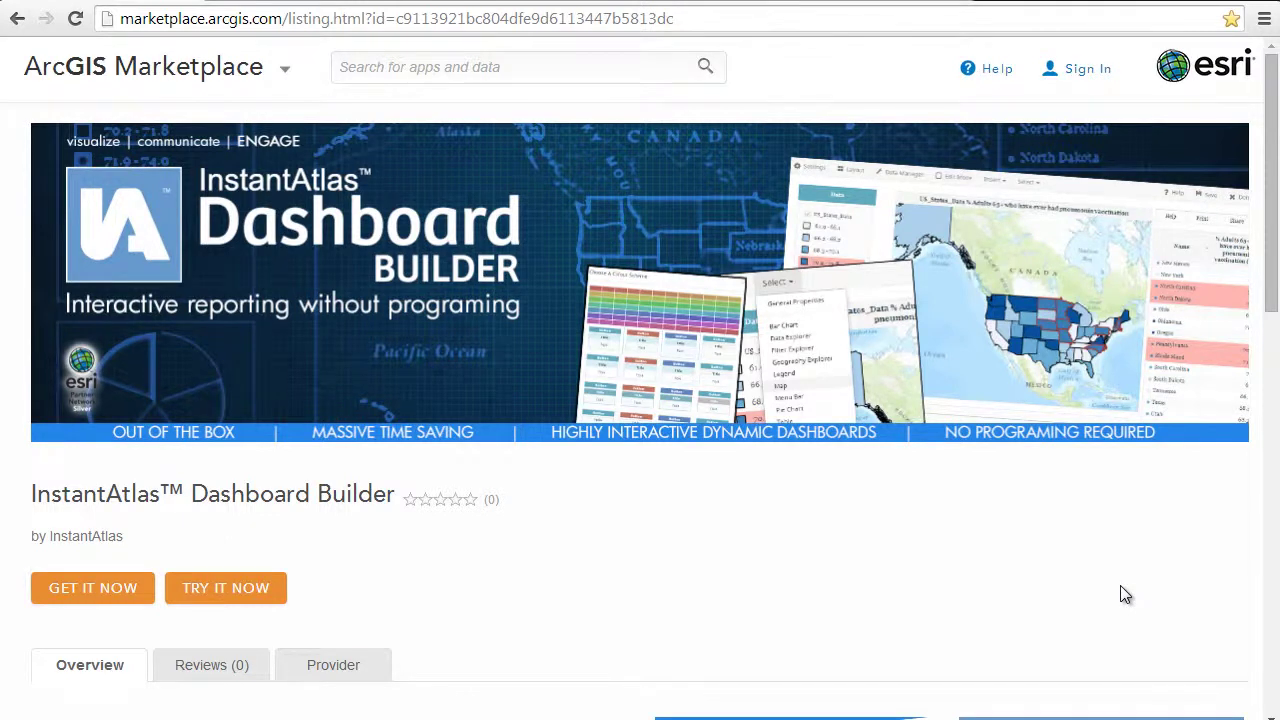
Review the InstantAtlas Dashboard Builder marketplace listing, including its feature overview, pricing details and system requirements.
{"action": "scroll", "coordinate": [1125, 594], "scroll_direction": "down", "scroll_amount": 2}
{"action": "scroll", "coordinate": [1125, 594], "scroll_direction": "down", "scroll_amount": 2}
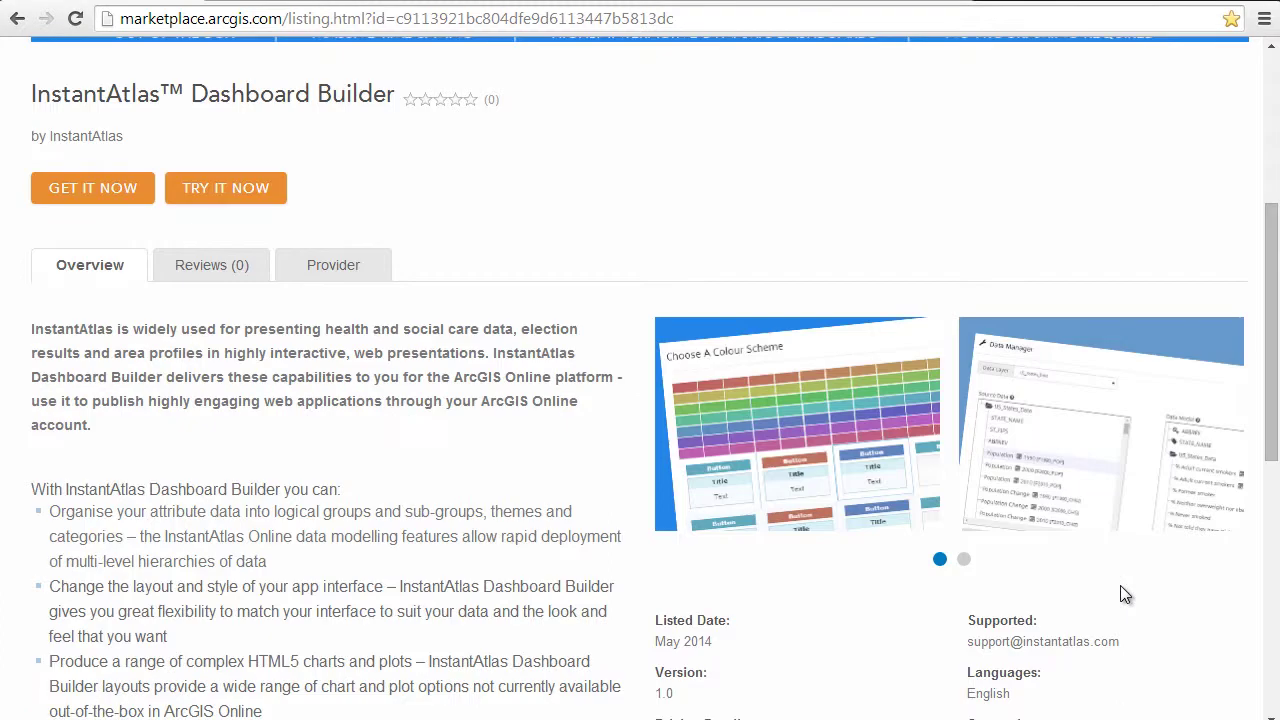
{"action": "scroll", "coordinate": [1125, 594], "scroll_direction": "down", "scroll_amount": 1}
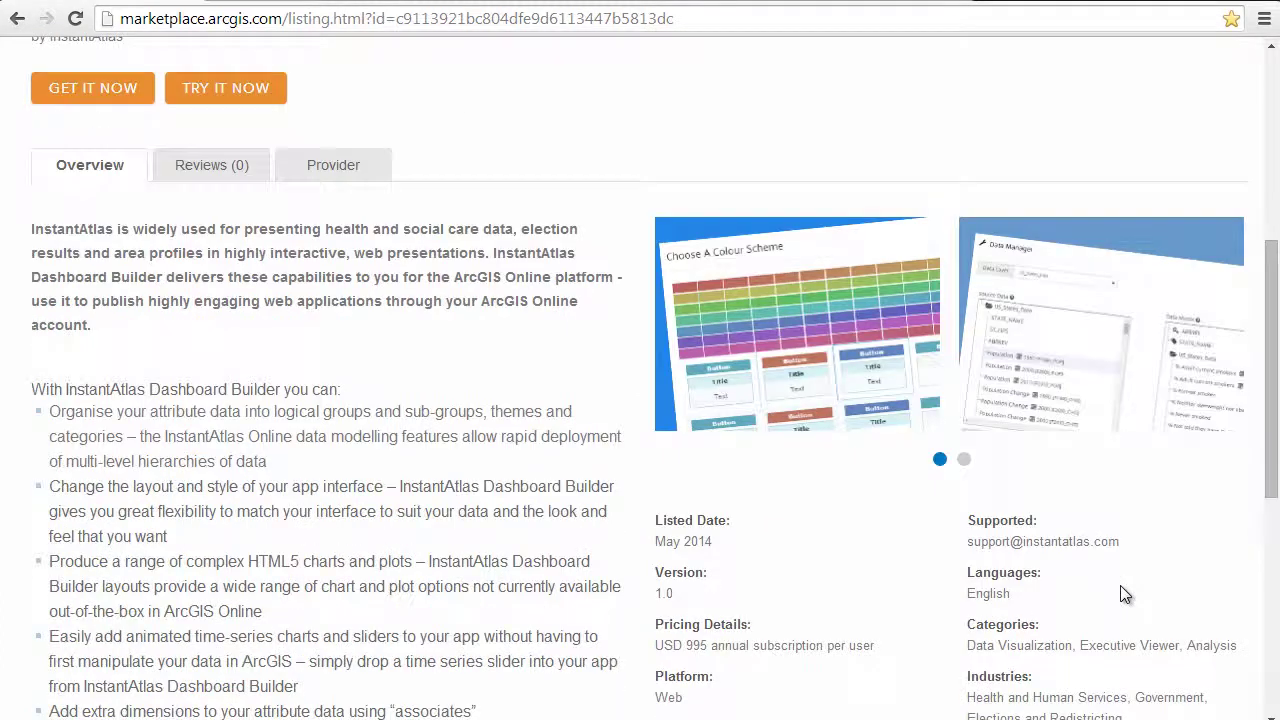
{"action": "scroll", "coordinate": [1125, 594], "scroll_direction": "down", "scroll_amount": 1}
{"action": "scroll", "coordinate": [1125, 594], "scroll_direction": "down", "scroll_amount": 1}
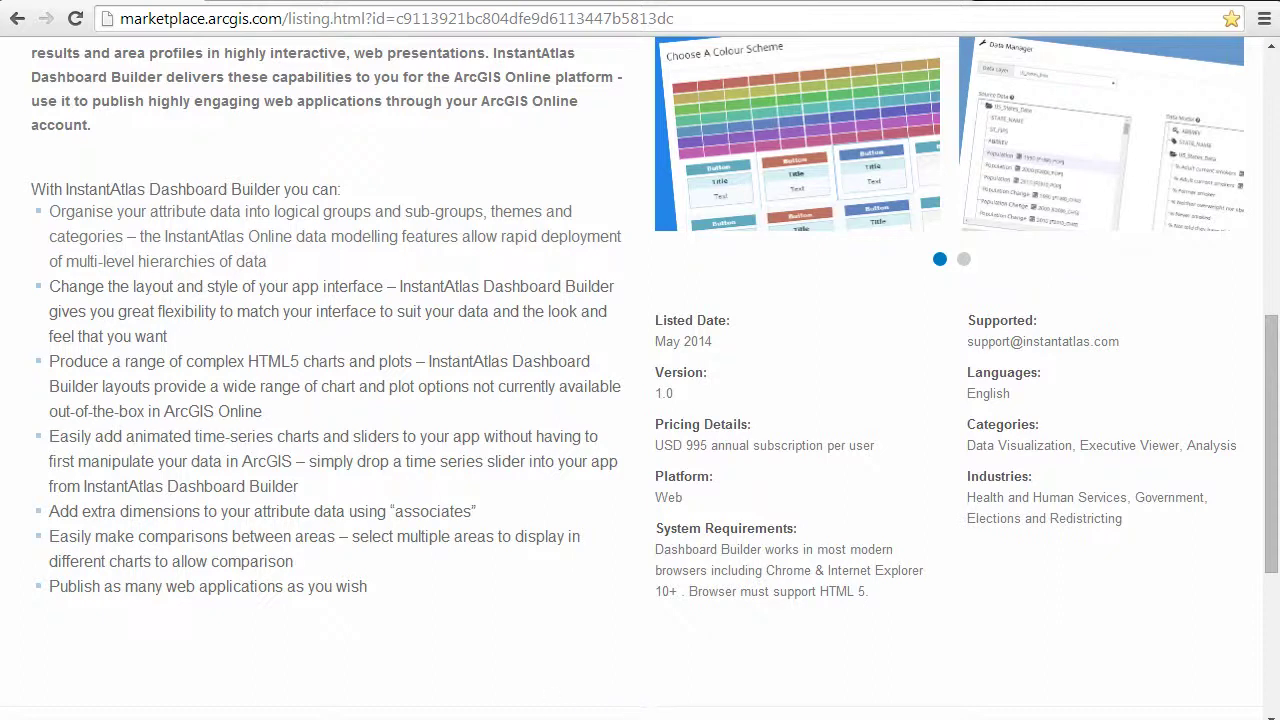
Browse the available dashboard layouts under Standard, Area Profiles and the side-by-side comparison of multiple indicators.
{"action": "left_click", "coordinate": [500, 676]}
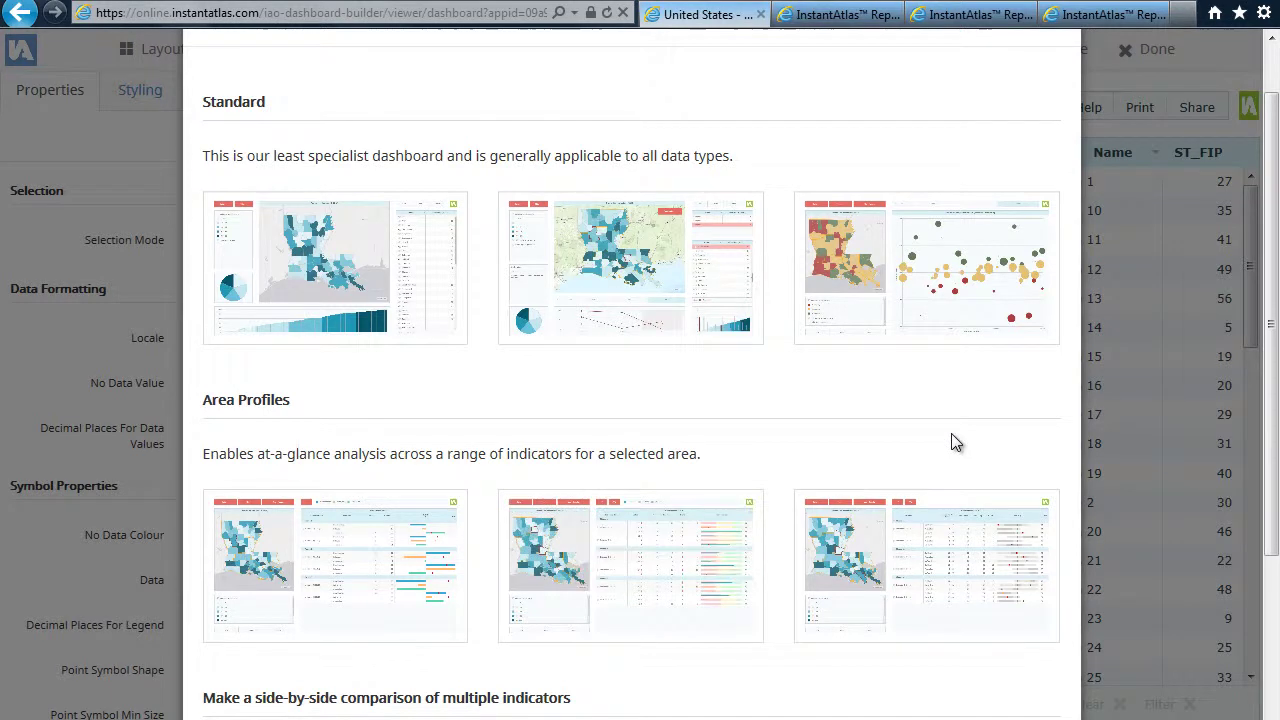
{"action": "left_click_drag", "start_coordinate": [1273, 372], "coordinate": [1276, 500]}
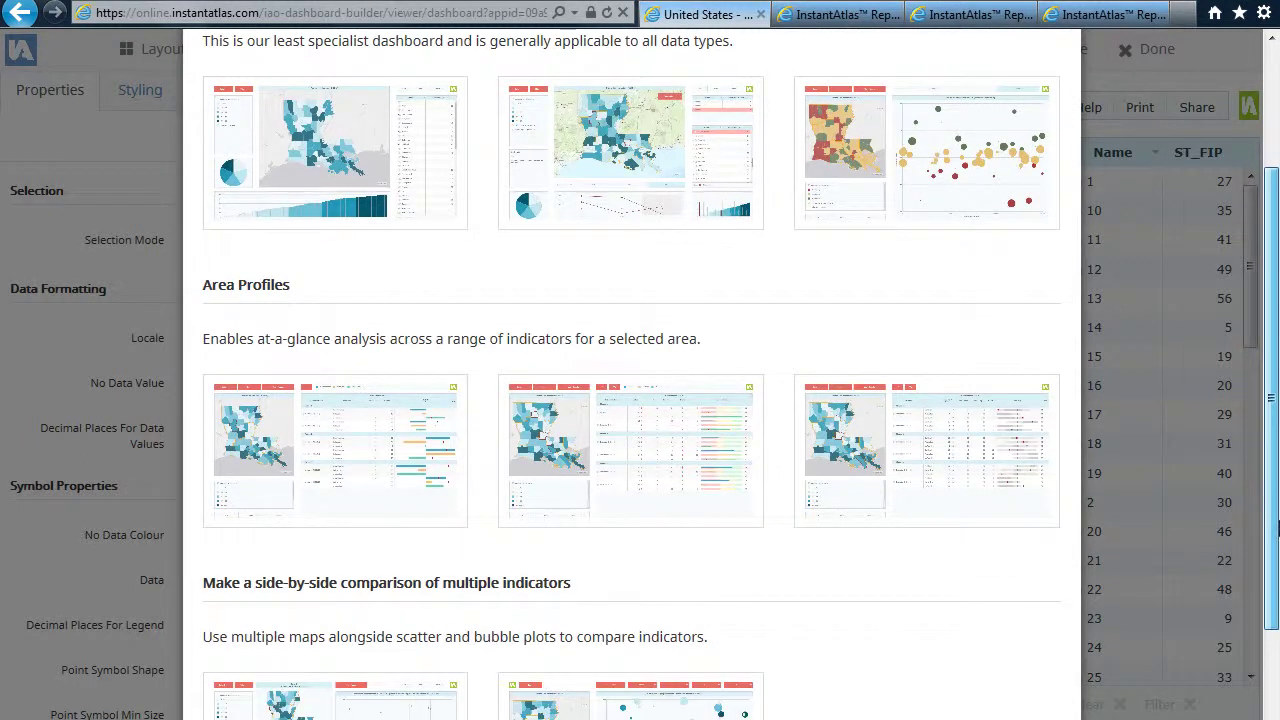
{"action": "scroll", "coordinate": [1190, 505], "scroll_direction": "down", "scroll_amount": 2}
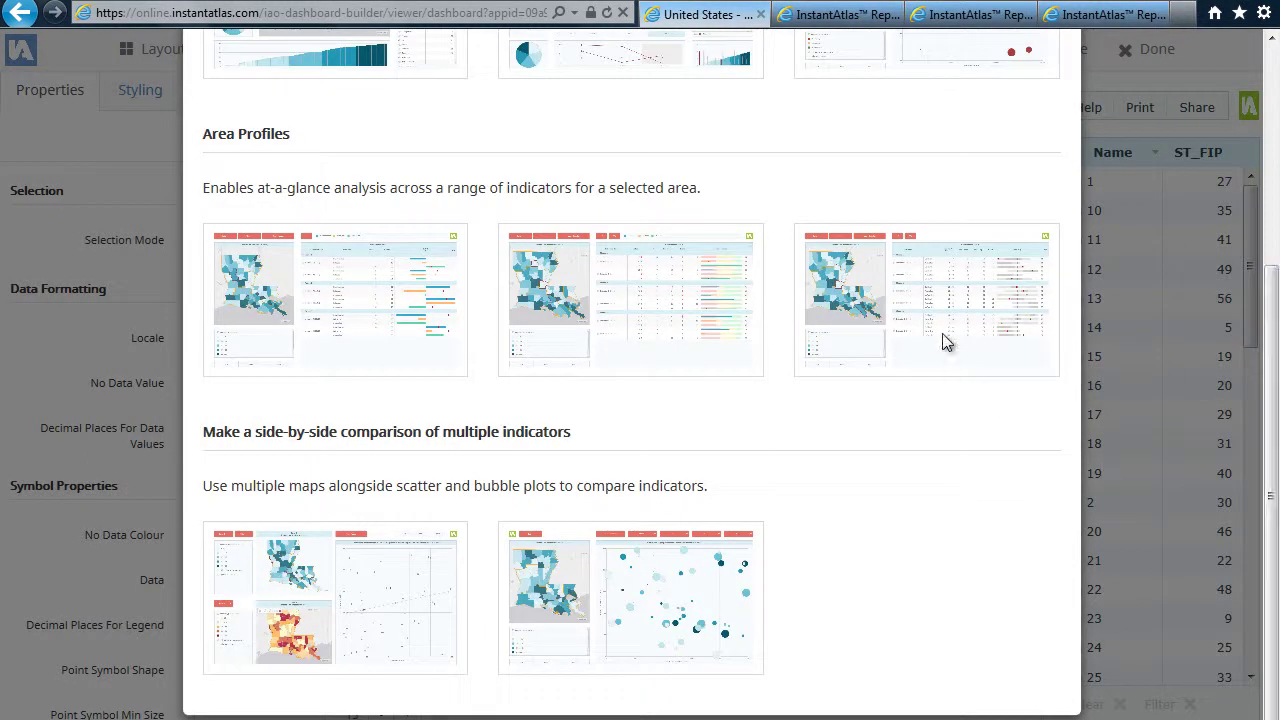
View the three sample reports: the time series dashboard, the area performance profile and the two-map scatter plot comparison.
{"action": "left_click", "coordinate": [866, 12]}
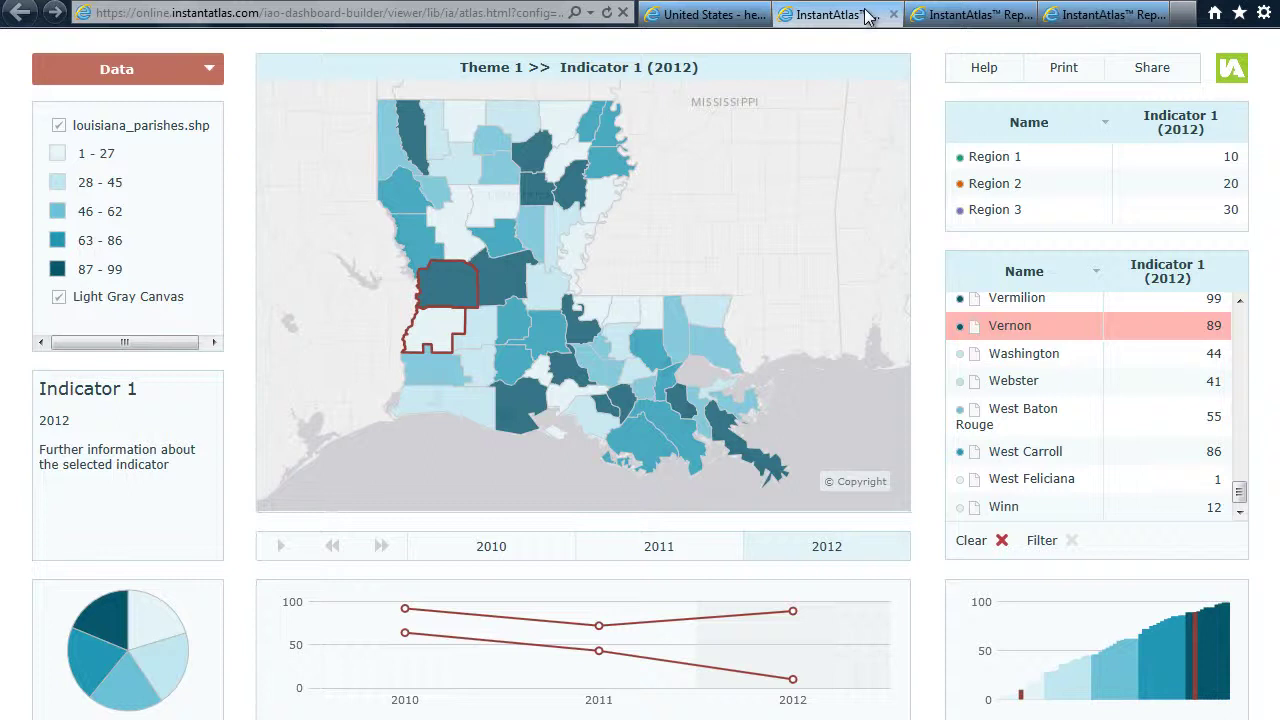
{"action": "left_click", "coordinate": [948, 18]}
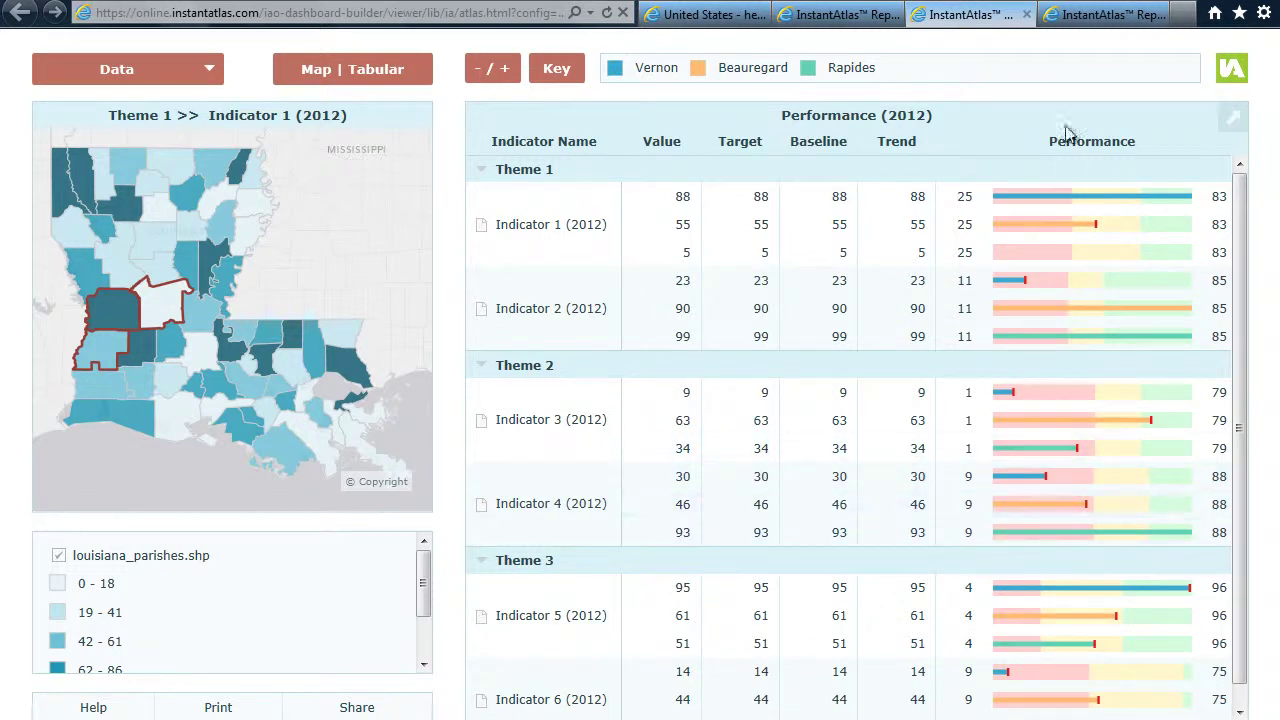
{"action": "left_click", "coordinate": [1078, 28]}
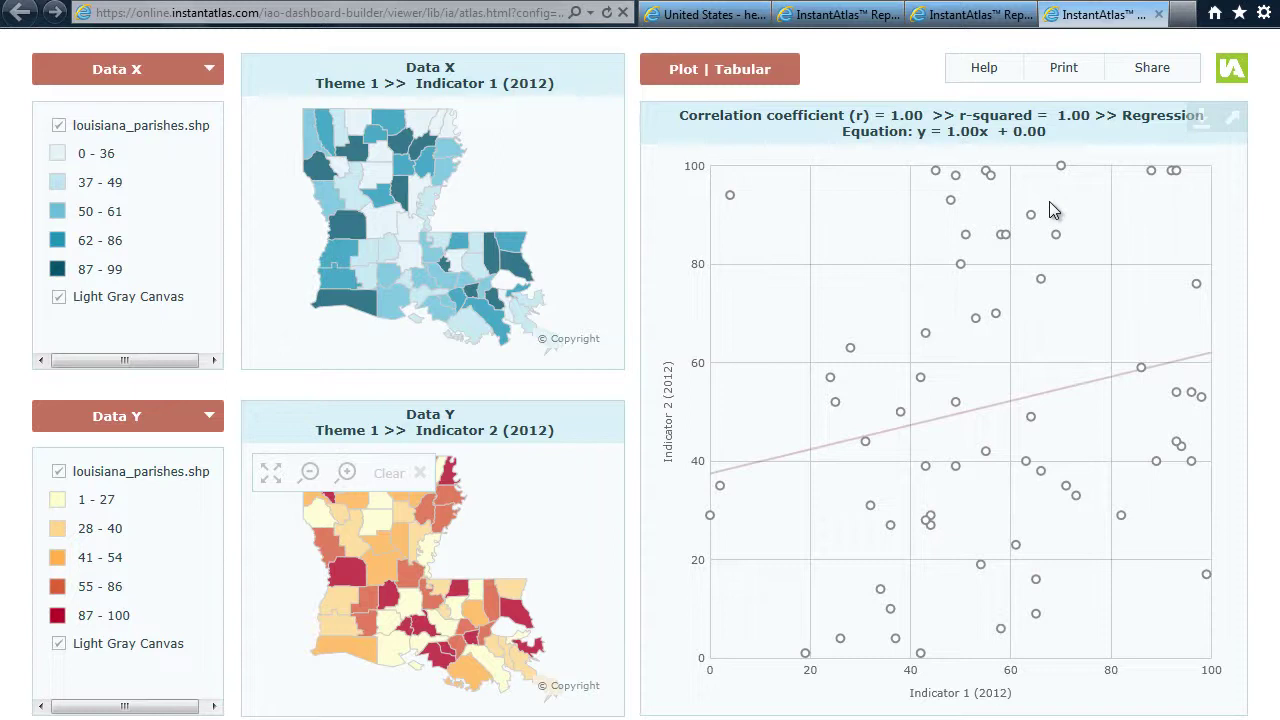
In the General Health for US states report, select Wyoming on the map and play the 2007–2010 time animation.
{"action": "mouse_move", "coordinate": [1030, 226]}
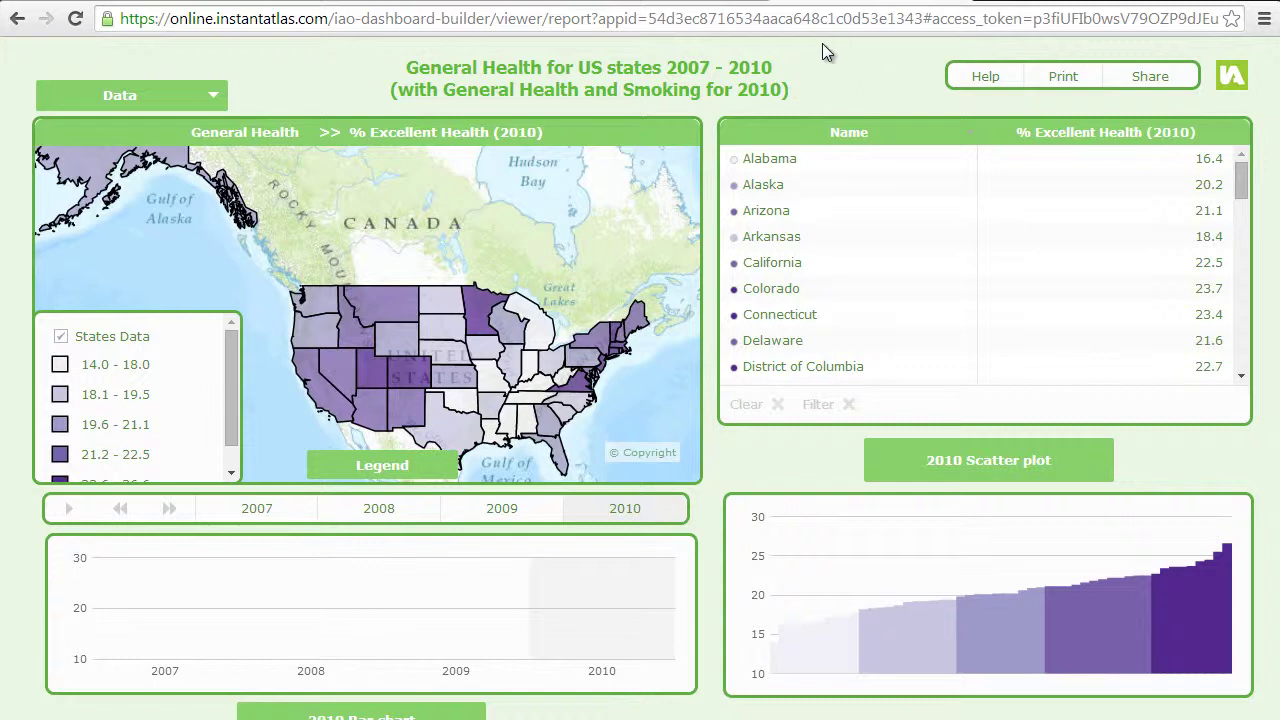
{"action": "left_click", "coordinate": [386, 342]}
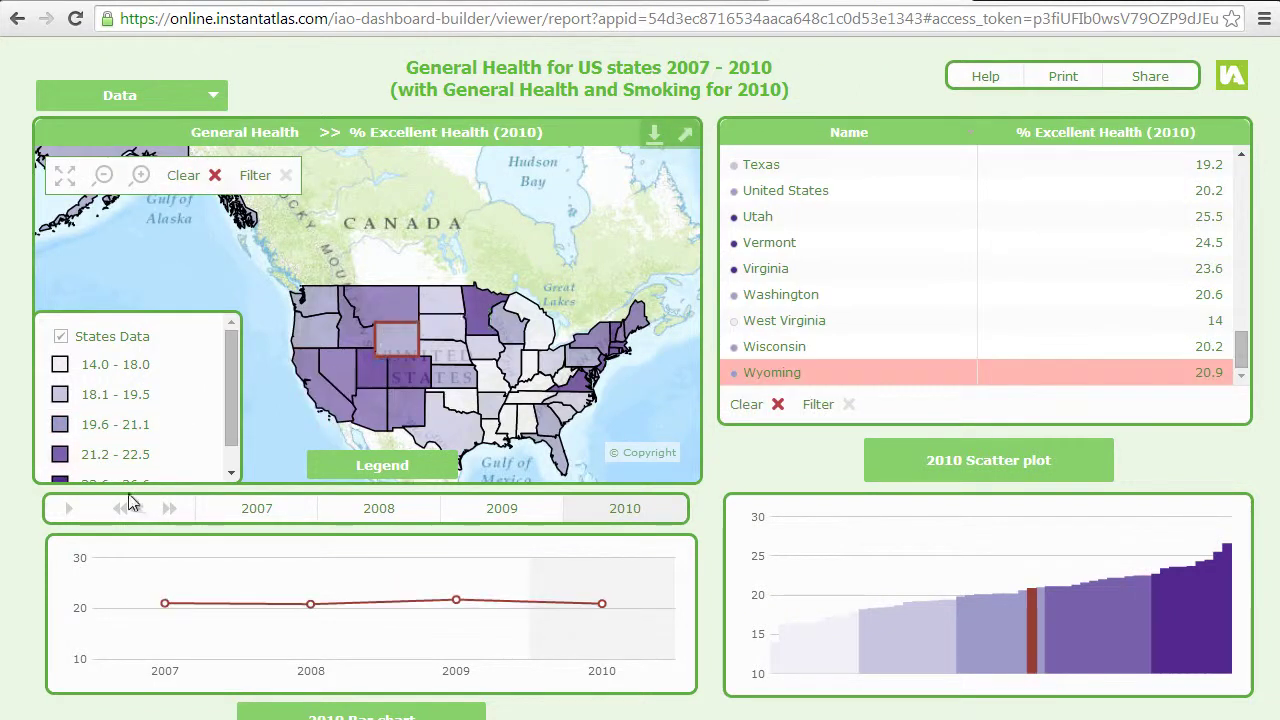
{"action": "left_click", "coordinate": [70, 512]}
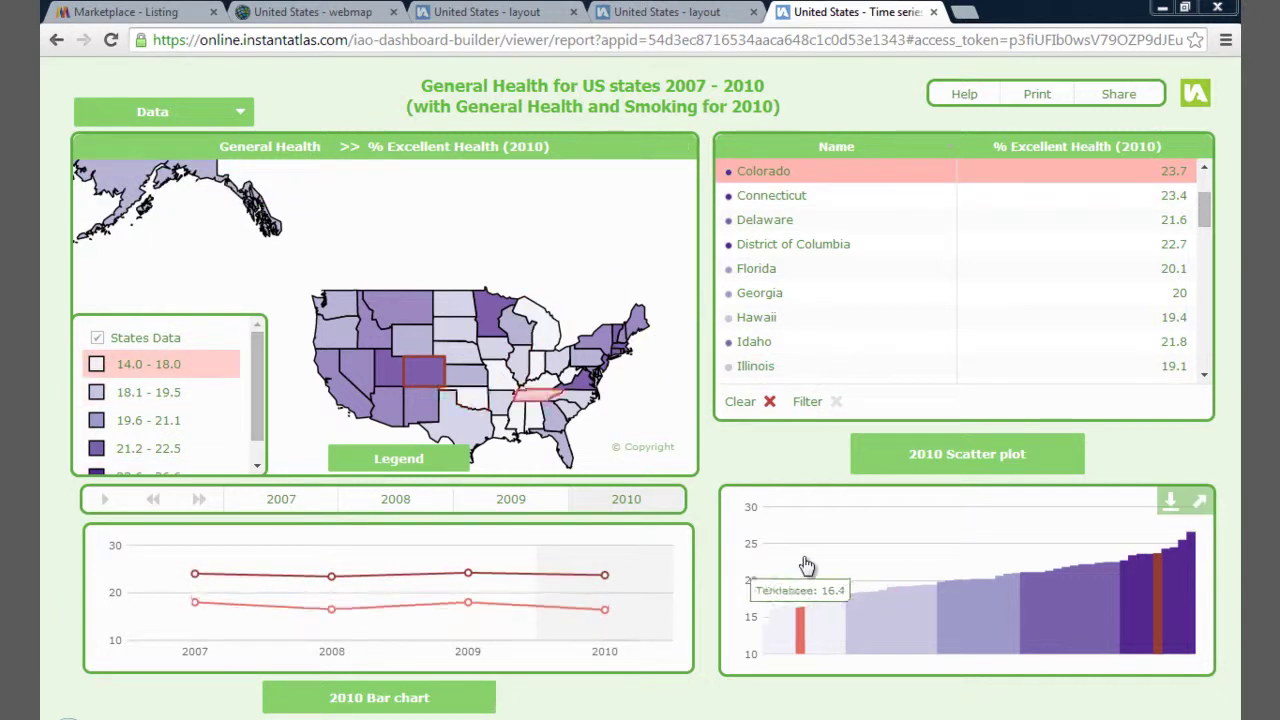
Examine the report's pop-up 2010 bar chart of smoking habits and its 2010 scatter plot.
{"action": "left_click", "coordinate": [901, 466]}
{"action": "left_click", "coordinate": [443, 708]}
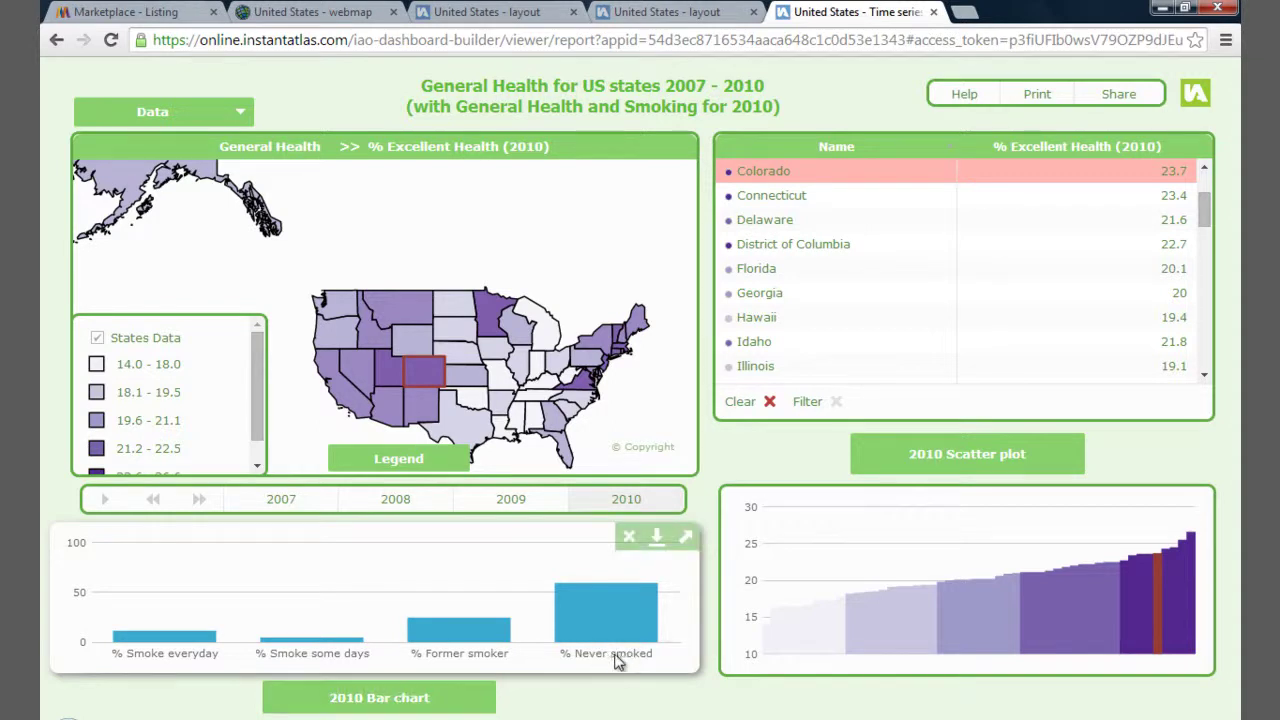
{"action": "left_click", "coordinate": [908, 466]}
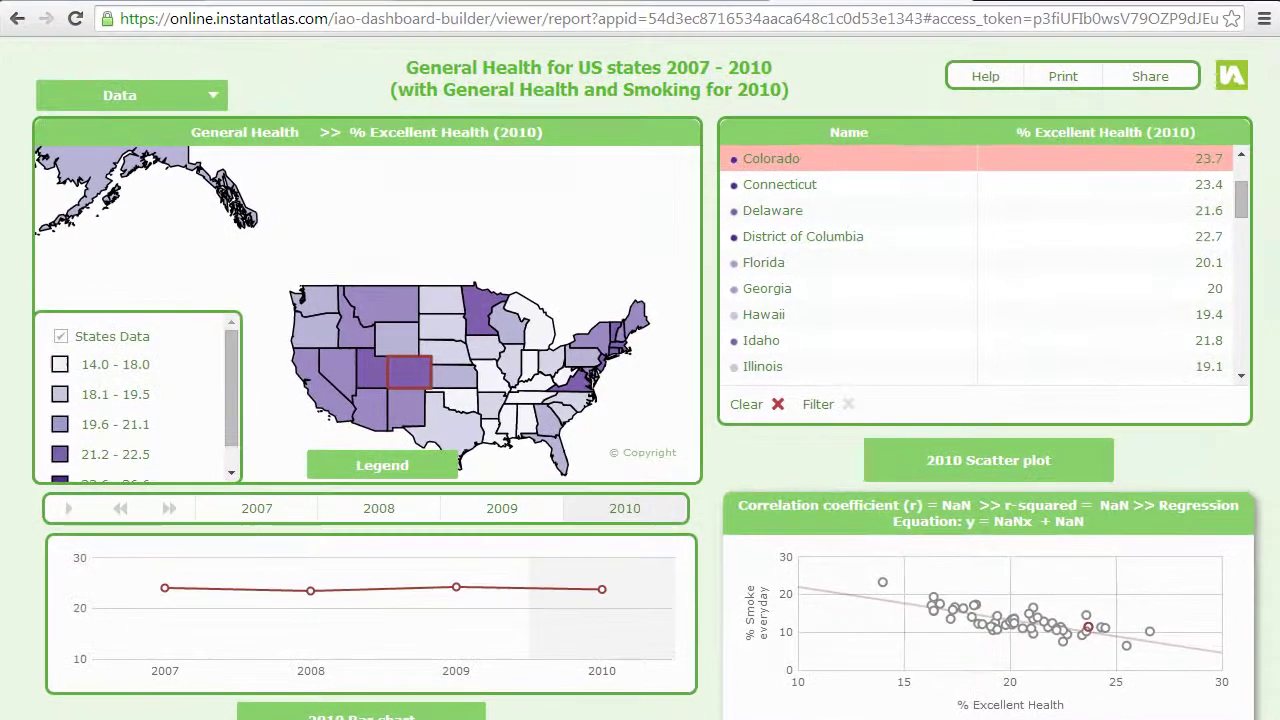
In the United States web map, show the States Data attribute table, enlarge it and examine its population and health columns.
{"action": "left_click", "coordinate": [310, 12]}
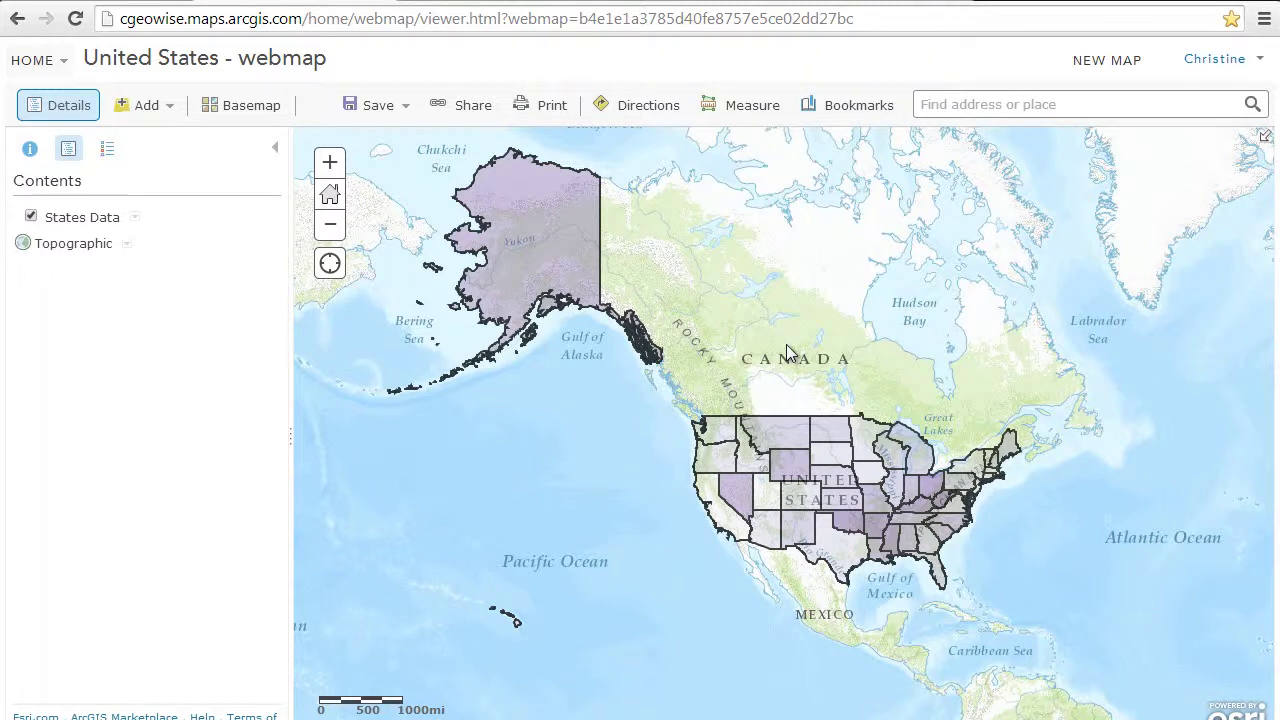
{"action": "left_click", "coordinate": [134, 219]}
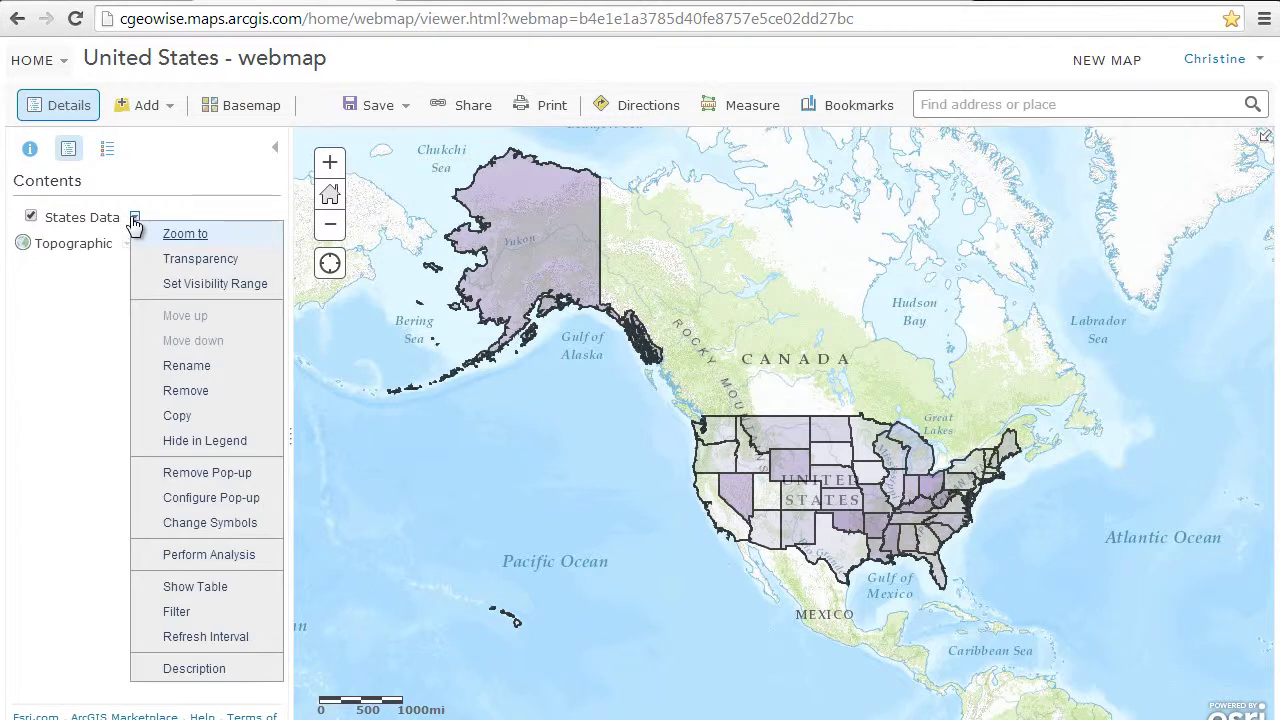
{"action": "left_click", "coordinate": [220, 588]}
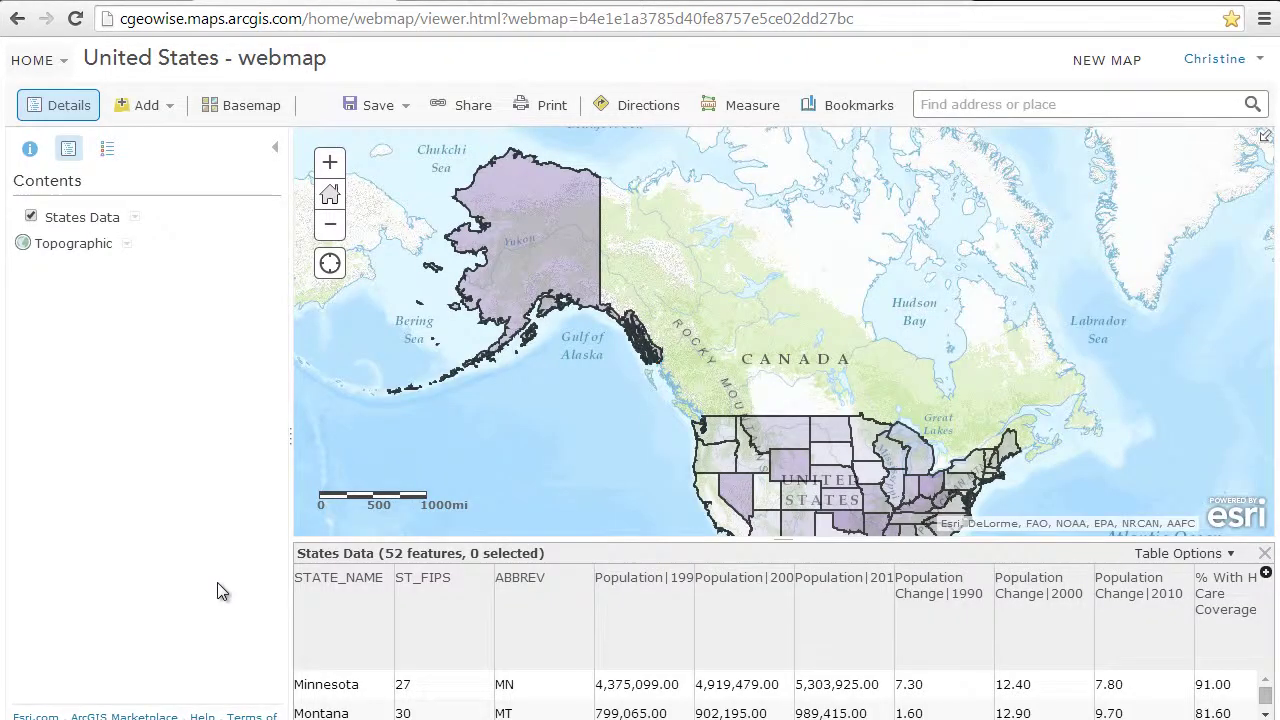
{"action": "left_click_drag", "start_coordinate": [487, 539], "coordinate": [488, 507]}
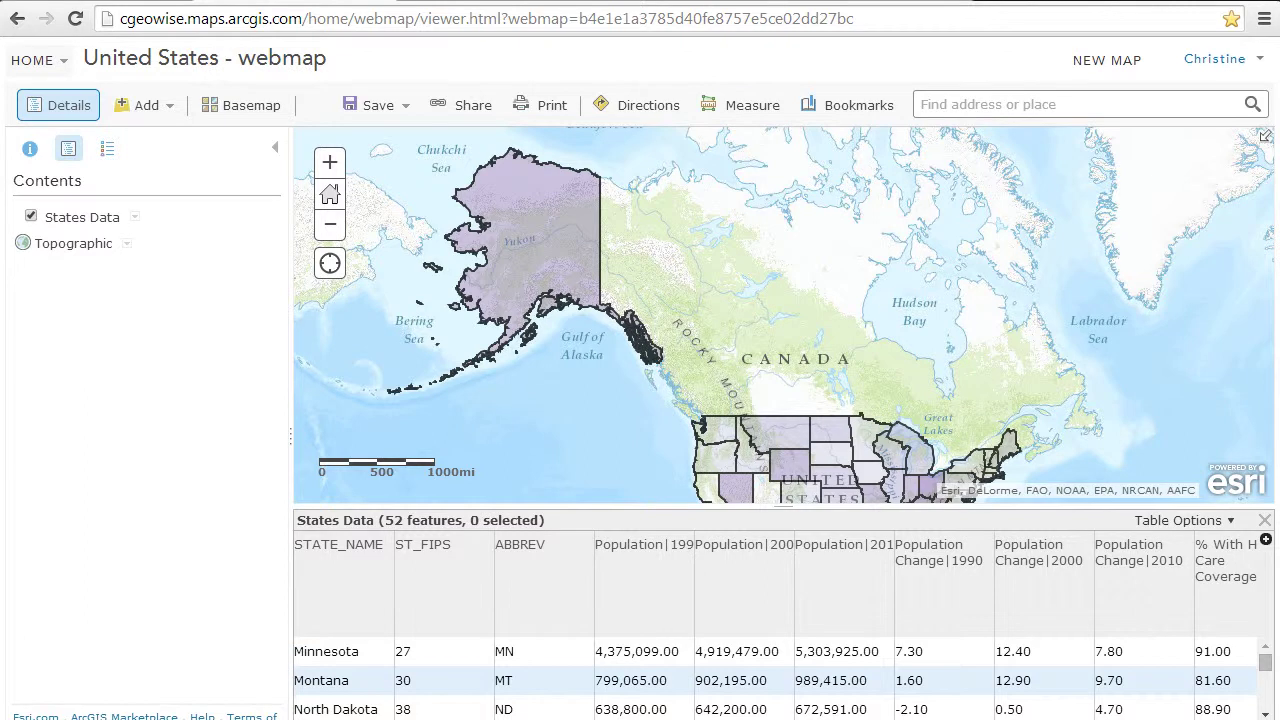
{"action": "scroll", "coordinate": [776, 624], "scroll_direction": "right", "scroll_amount": 5}
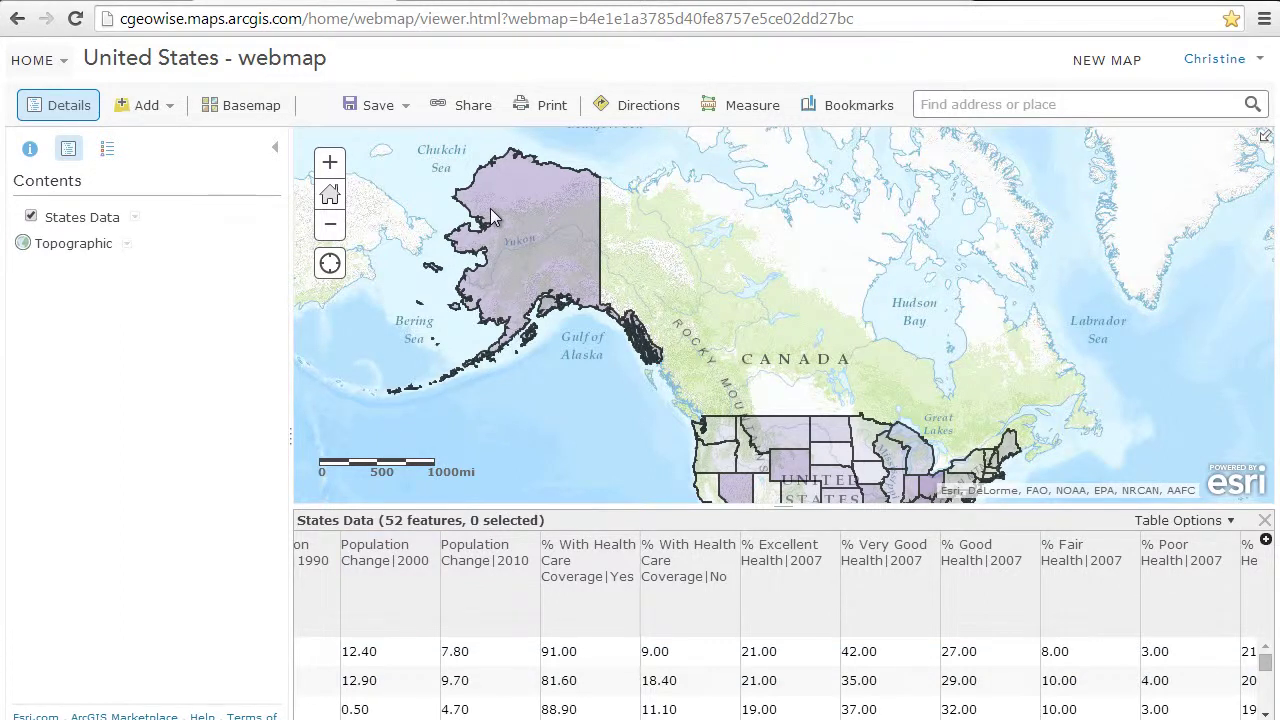
Share the map as a web application using the InstantAtlas Dashboard Builder template and start publishing it.
{"action": "left_click", "coordinate": [445, 106]}
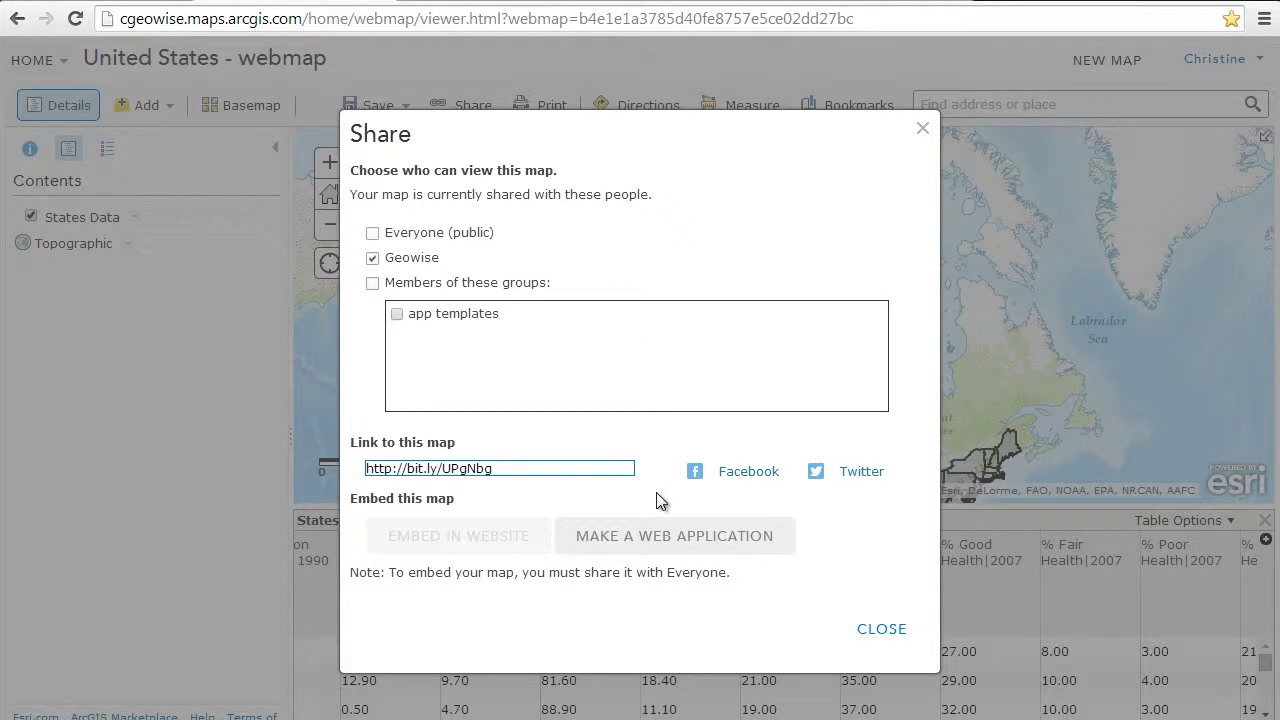
{"action": "left_click", "coordinate": [666, 540]}
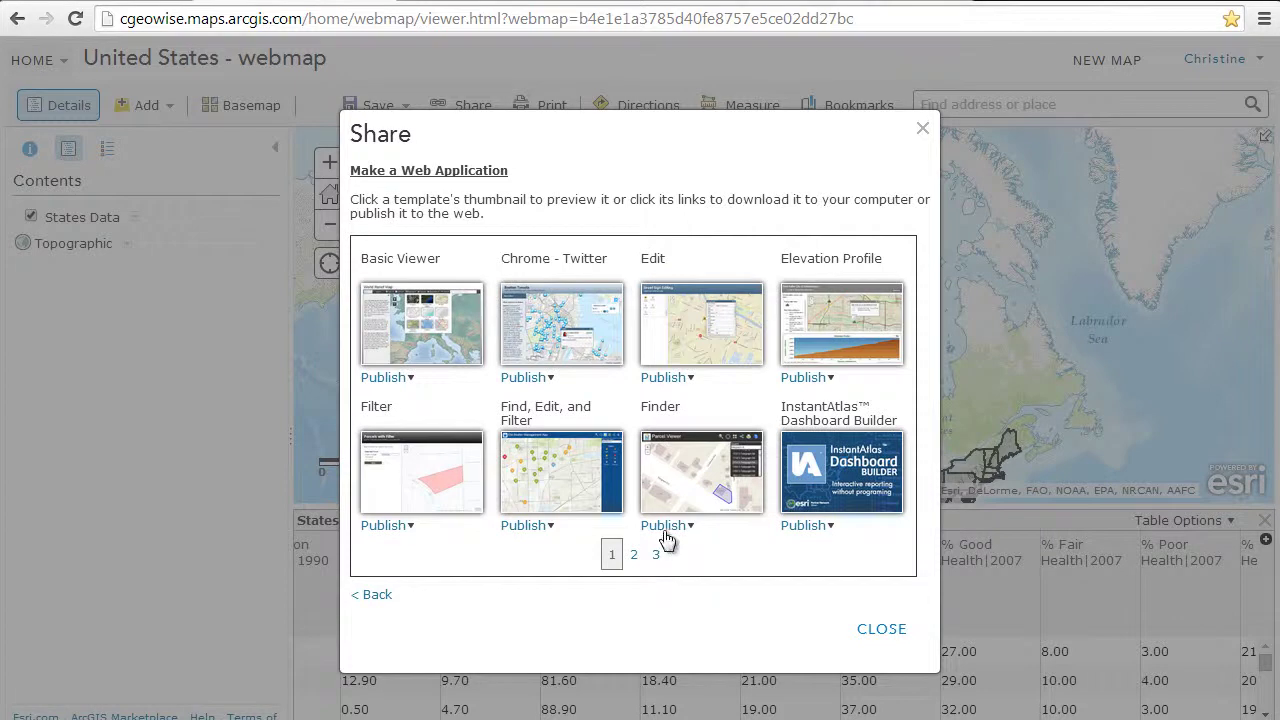
{"action": "left_click", "coordinate": [800, 537]}
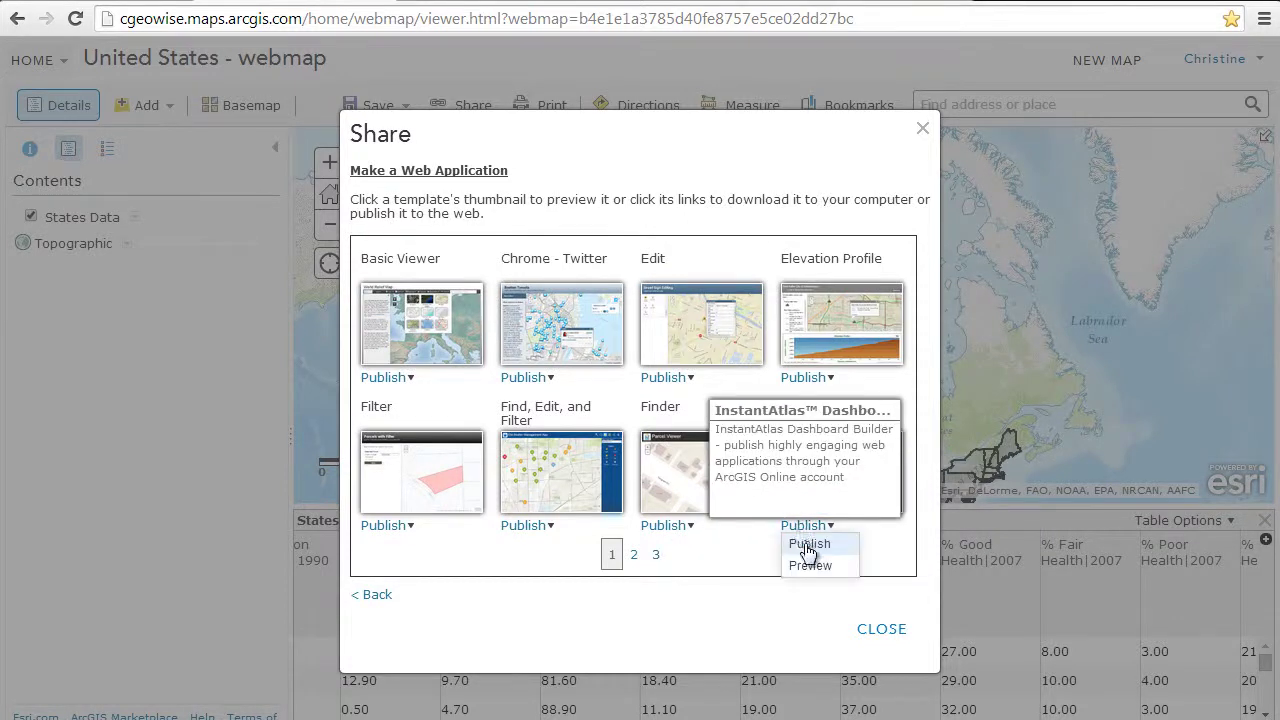
{"action": "left_click", "coordinate": [810, 553]}
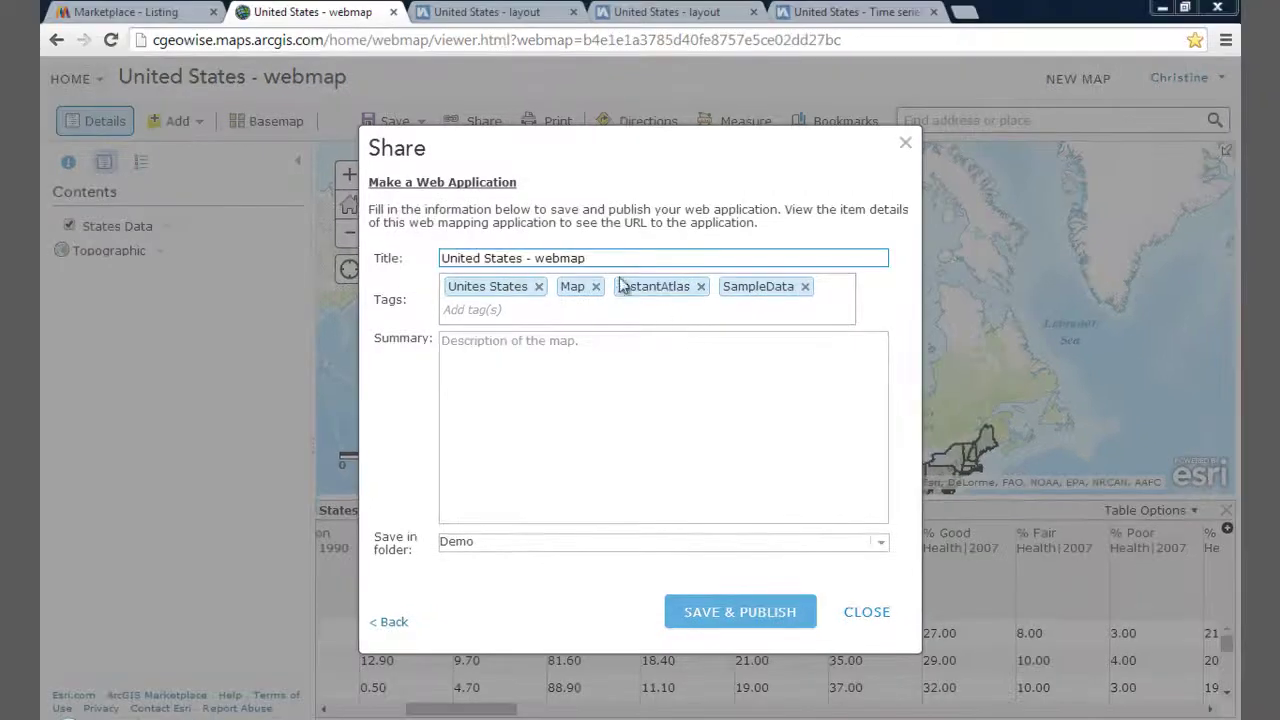
Title the web application "United States health map", then save and publish it in the Demo folder.
{"action": "left_click_drag", "start_coordinate": [588, 258], "coordinate": [532, 258]}
{"action": "type", "text": "Heal"}
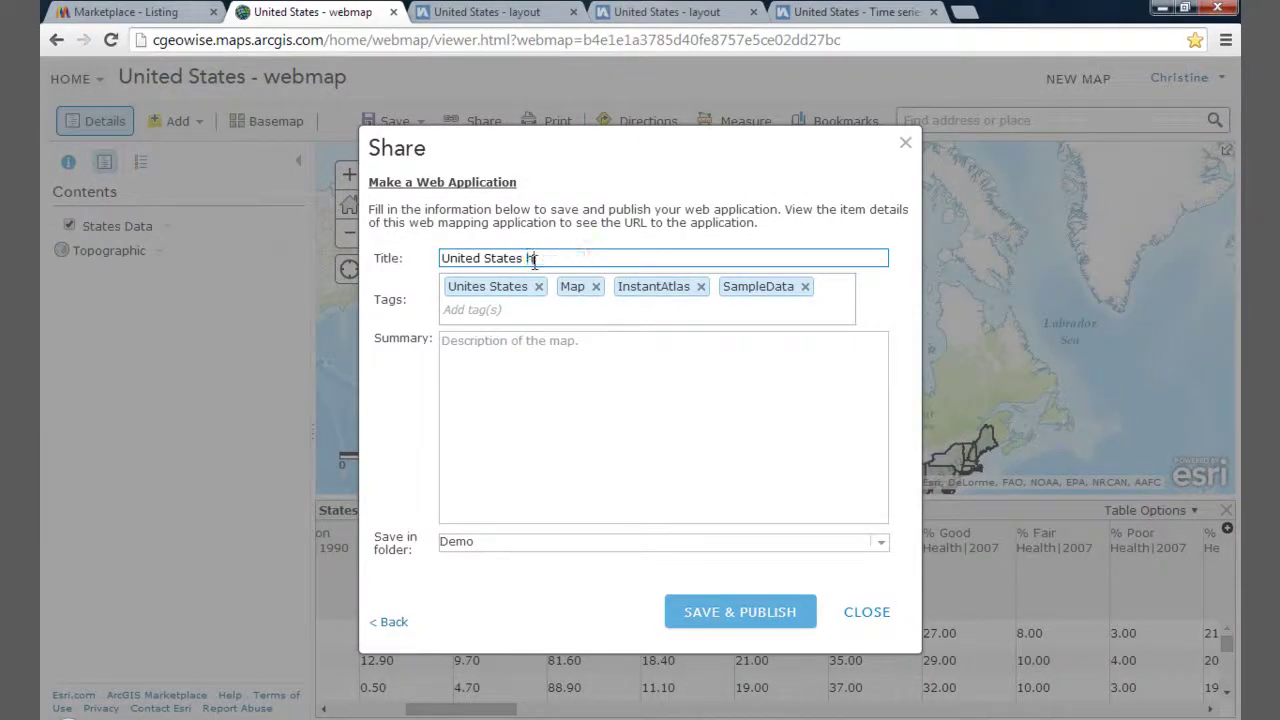
{"action": "type", "text": "th map"}
{"action": "left_click", "coordinate": [753, 610]}
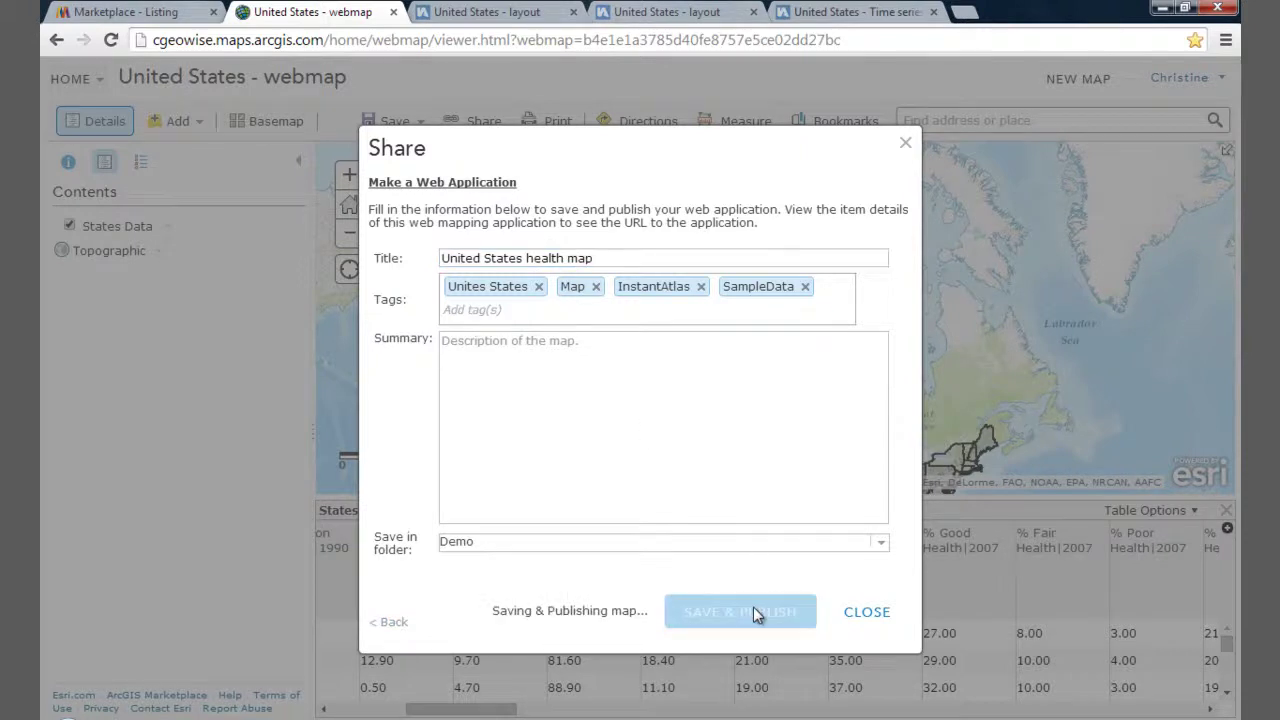
{"action": "left_click", "coordinate": [753, 610]}
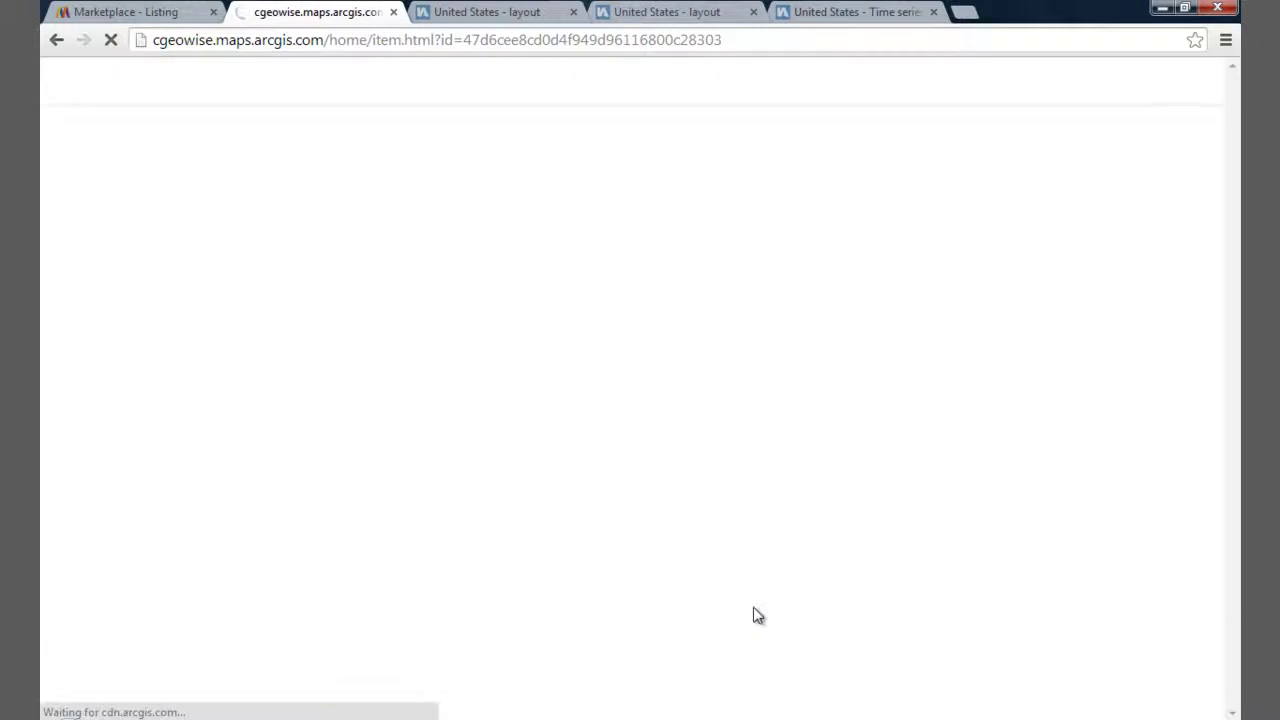
Open the published application in the dashboard designer and look over its styling and property settings.
{"action": "left_click", "coordinate": [897, 385]}
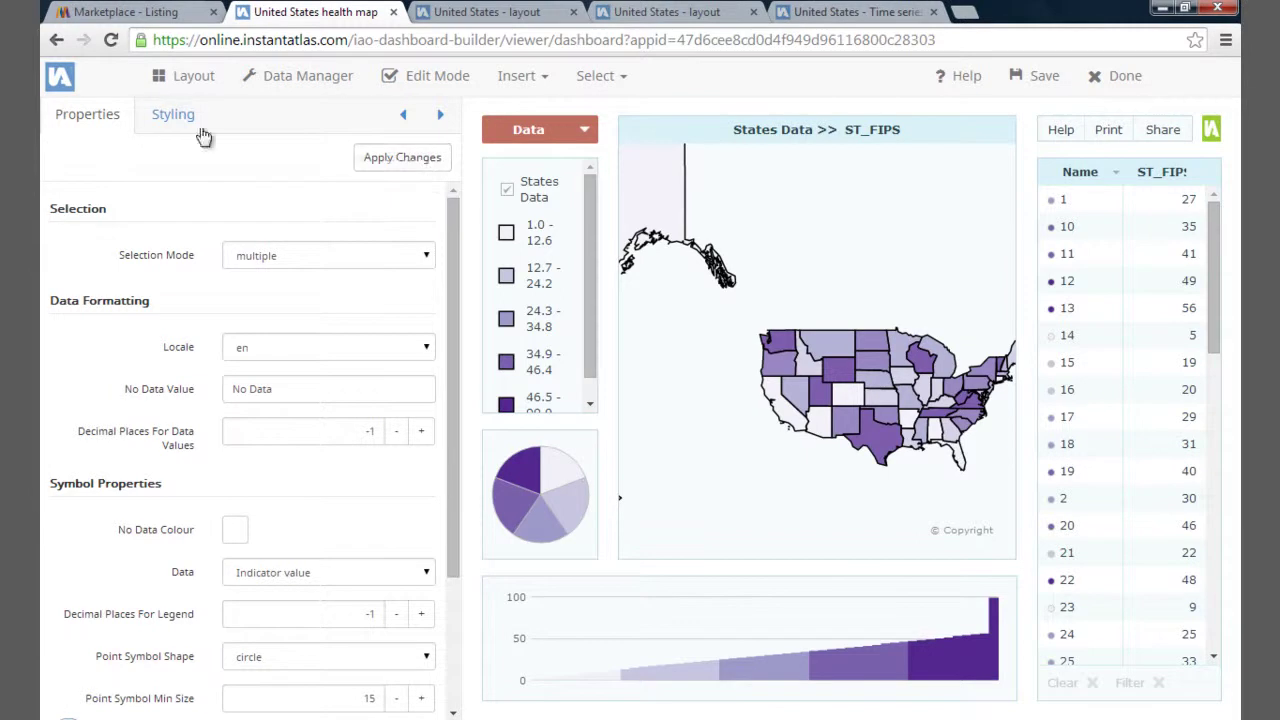
{"action": "left_click", "coordinate": [172, 114]}
{"action": "left_click", "coordinate": [88, 116]}
Apply the standard Time Series layout to the dashboard.
{"action": "left_click", "coordinate": [197, 86]}
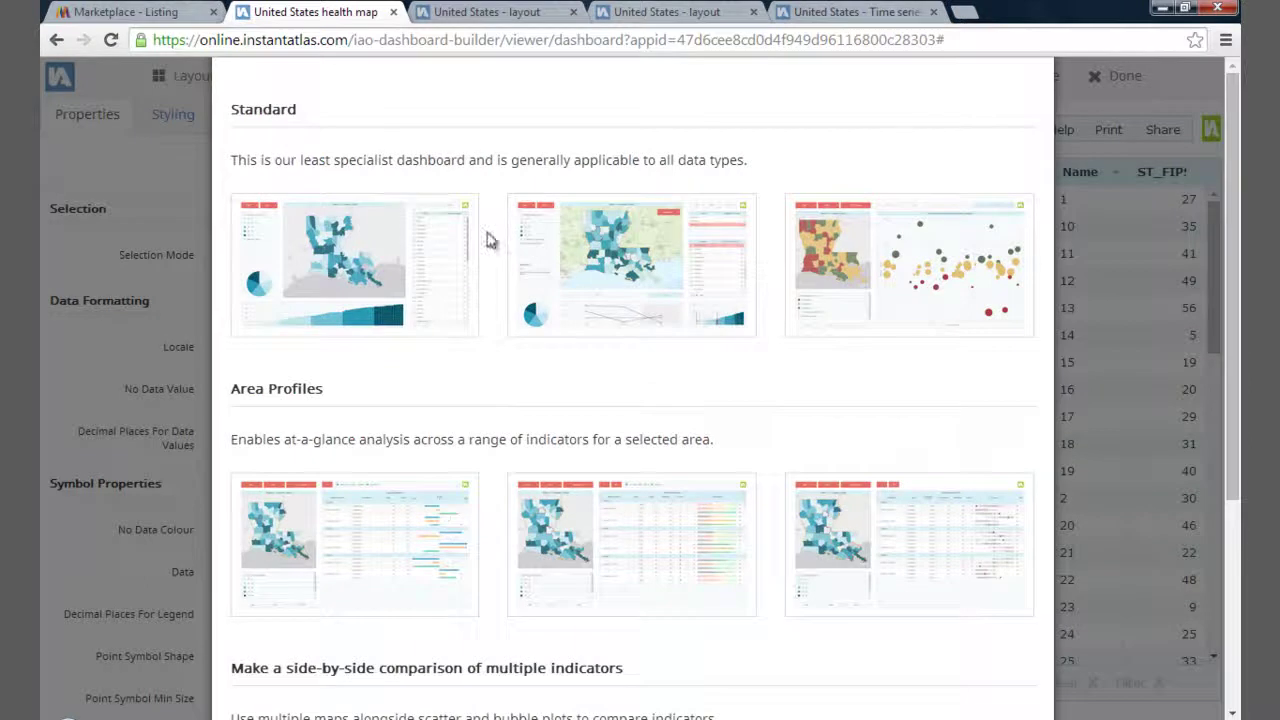
{"action": "mouse_move", "coordinate": [600, 360]}
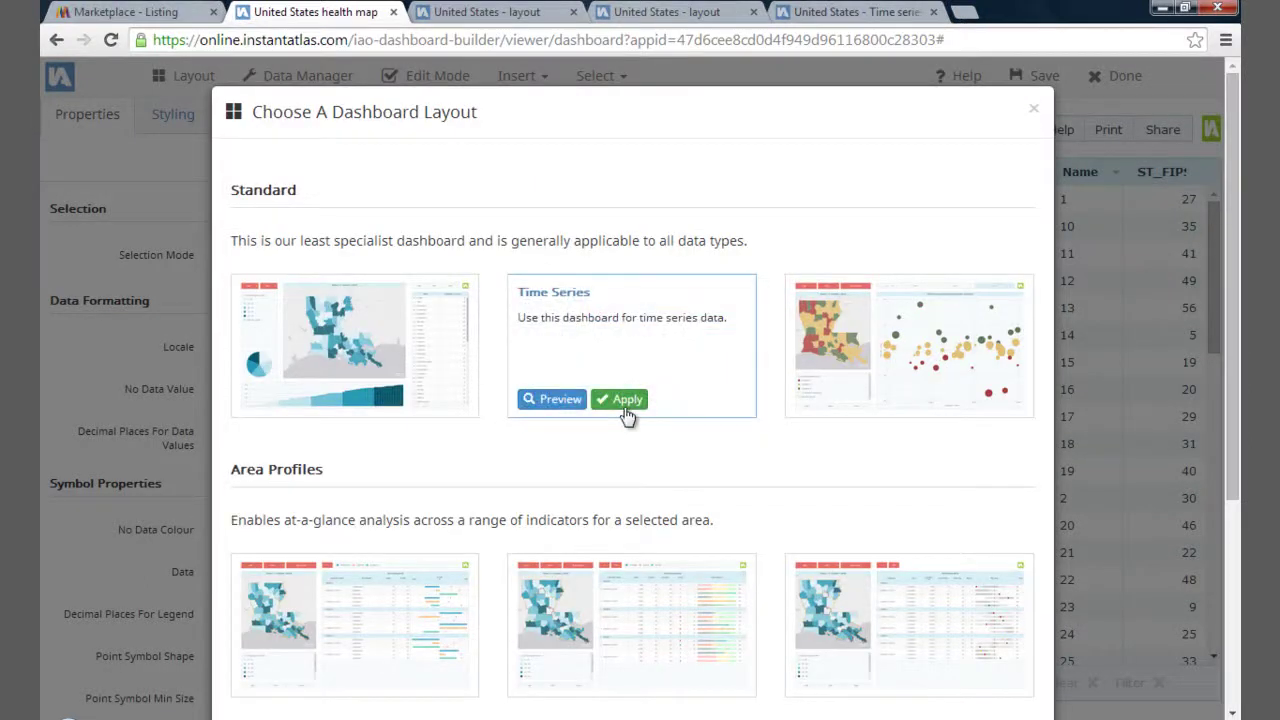
{"action": "left_click", "coordinate": [625, 401]}
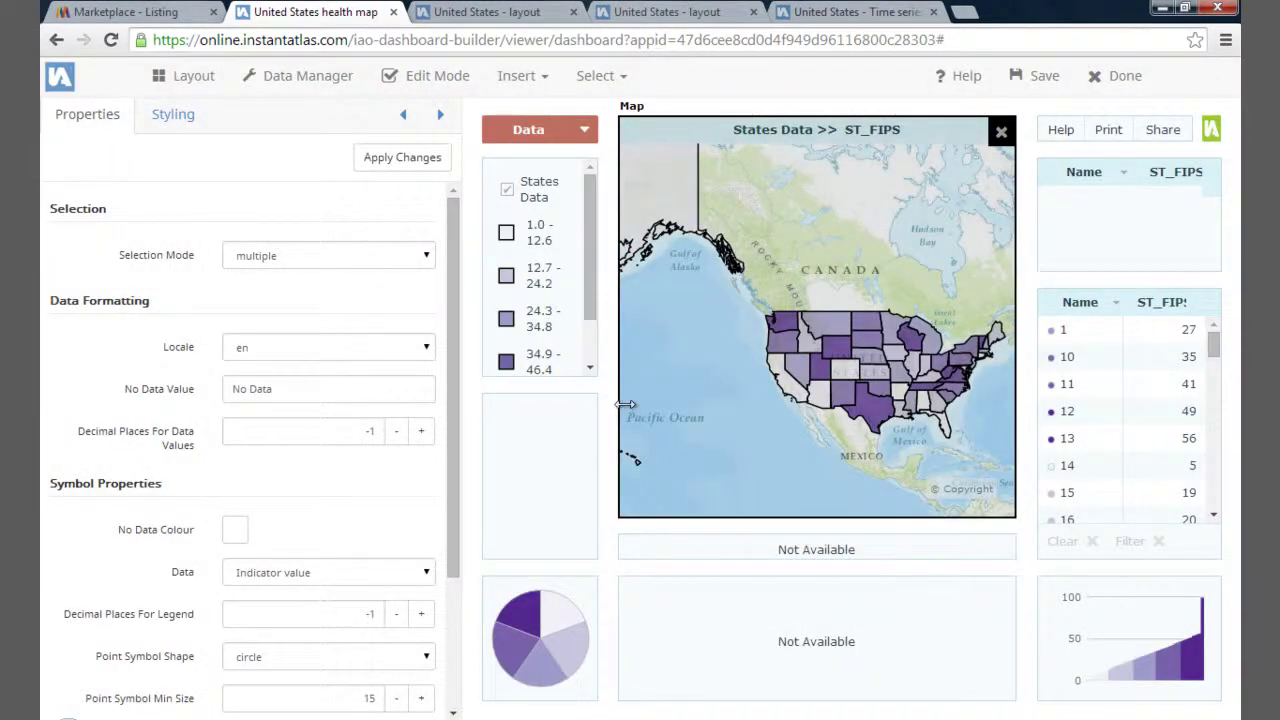
Remove the pie chart, the empty panel under the legend and the comparison table from the dashboard, and turn off edit mode.
{"action": "left_click", "coordinate": [810, 585]}
{"action": "left_click", "coordinate": [566, 599]}
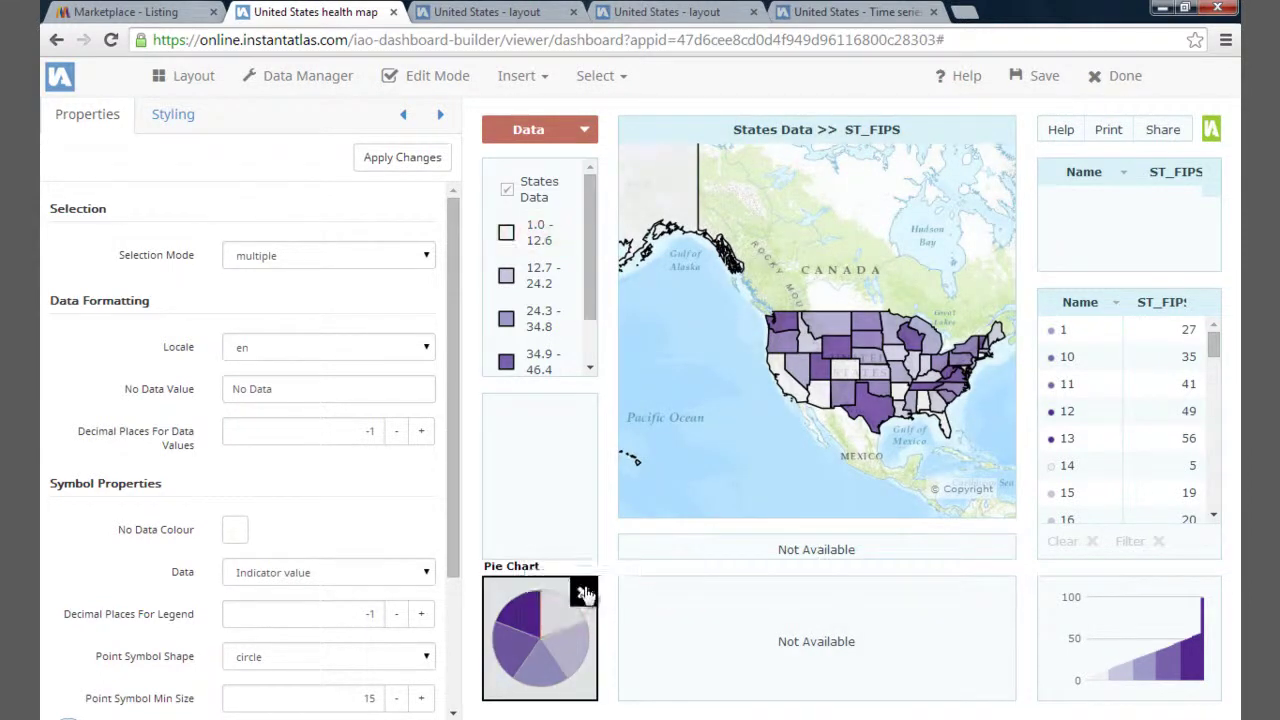
{"action": "left_click", "coordinate": [584, 594]}
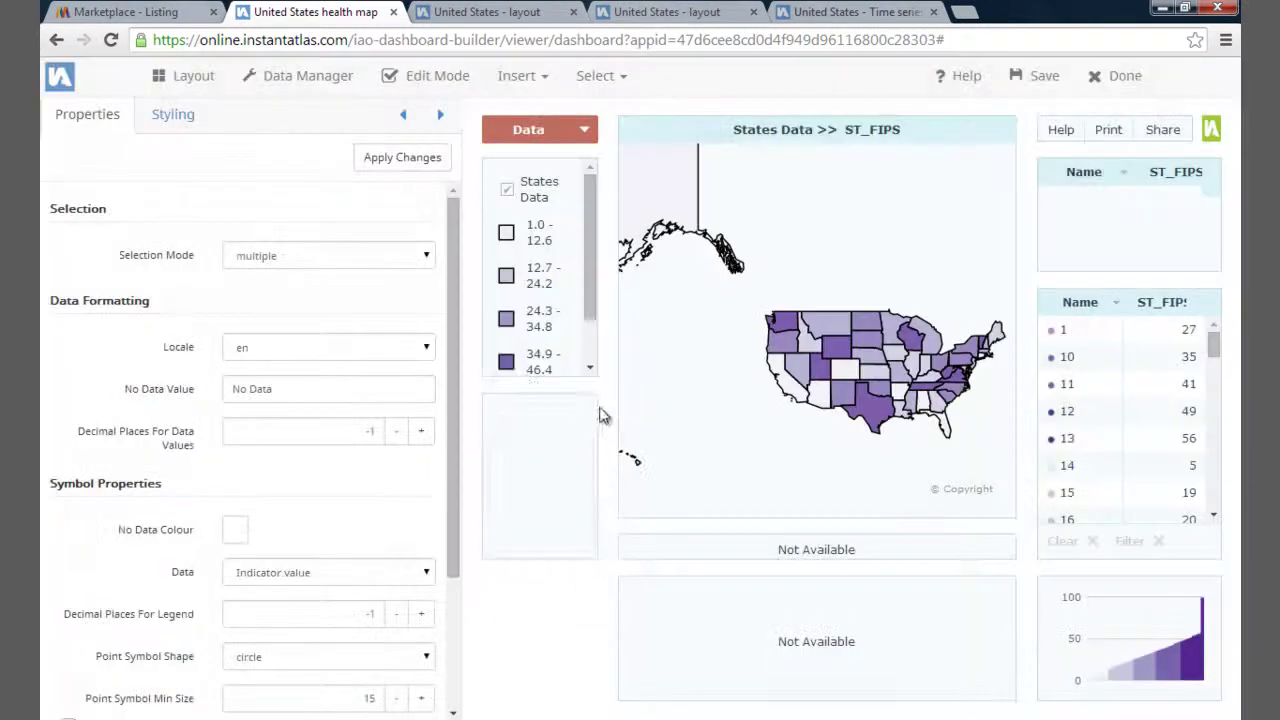
{"action": "left_click", "coordinate": [592, 418]}
{"action": "left_click", "coordinate": [585, 406]}
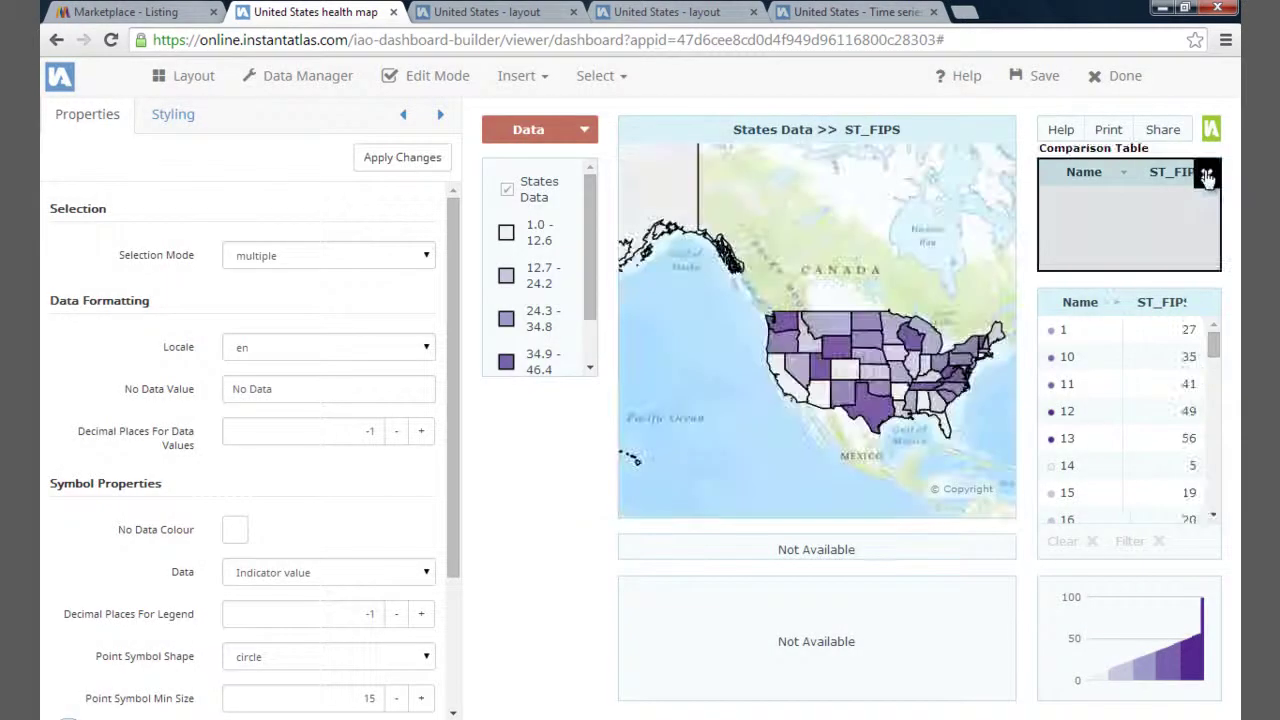
{"action": "left_click", "coordinate": [1207, 174]}
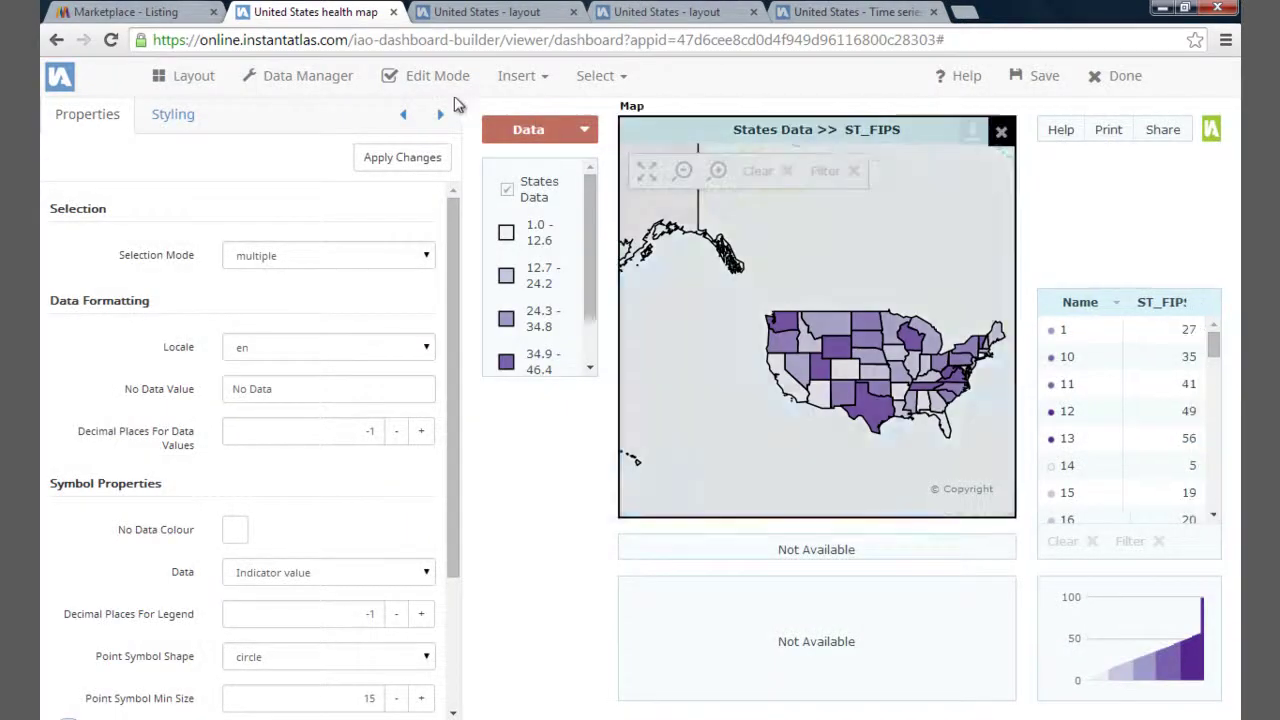
{"action": "left_click", "coordinate": [393, 80]}
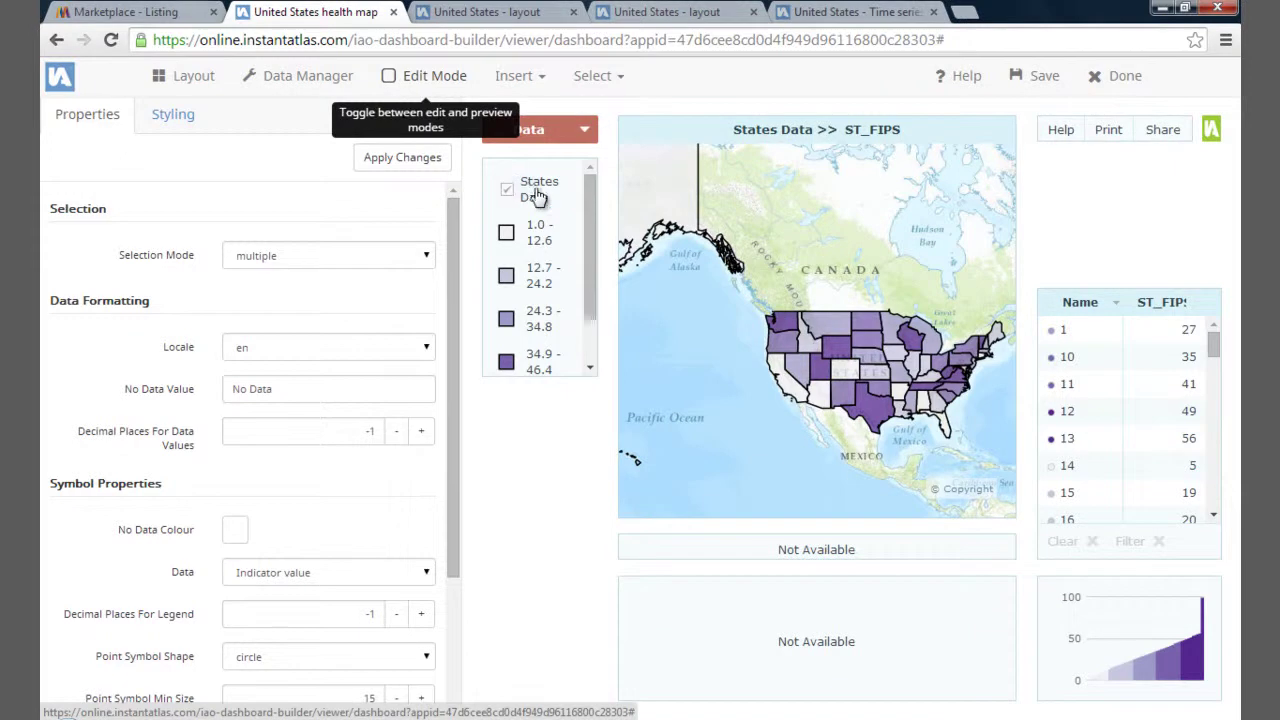
Look through the Population and Population Change entries in the dashboard's list of available data.
{"action": "left_click", "coordinate": [565, 135]}
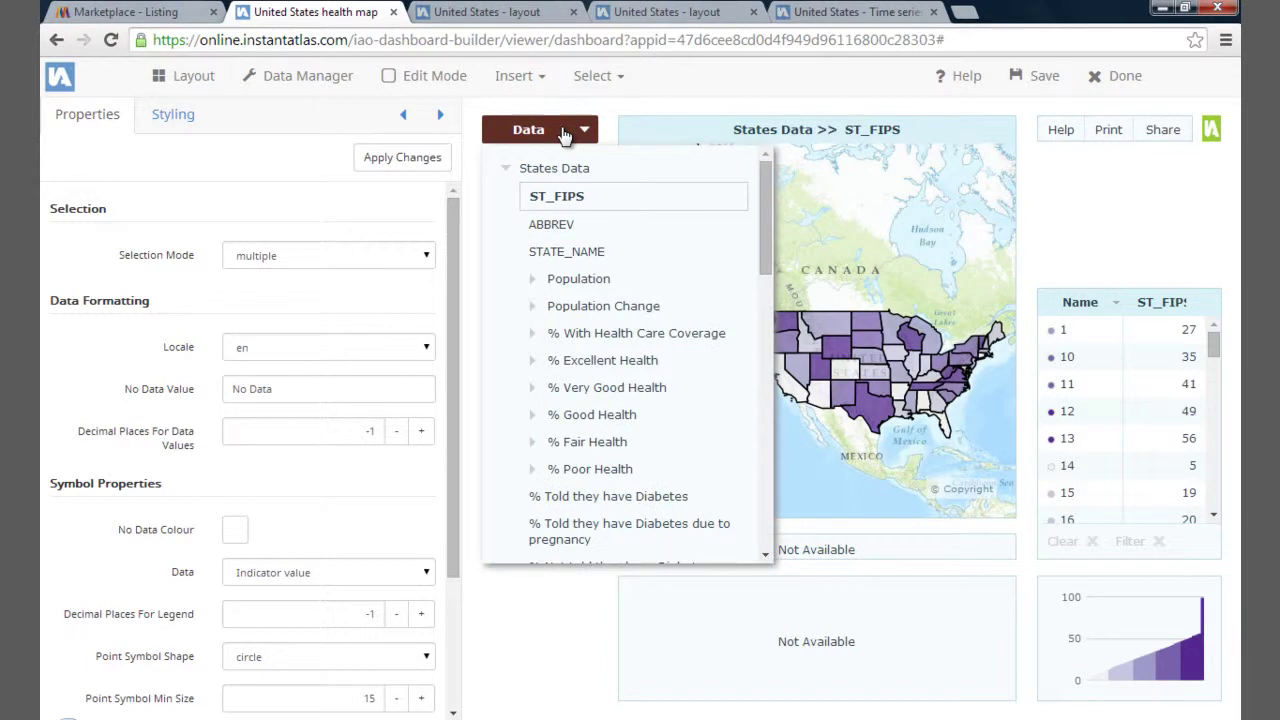
{"action": "left_click", "coordinate": [585, 279]}
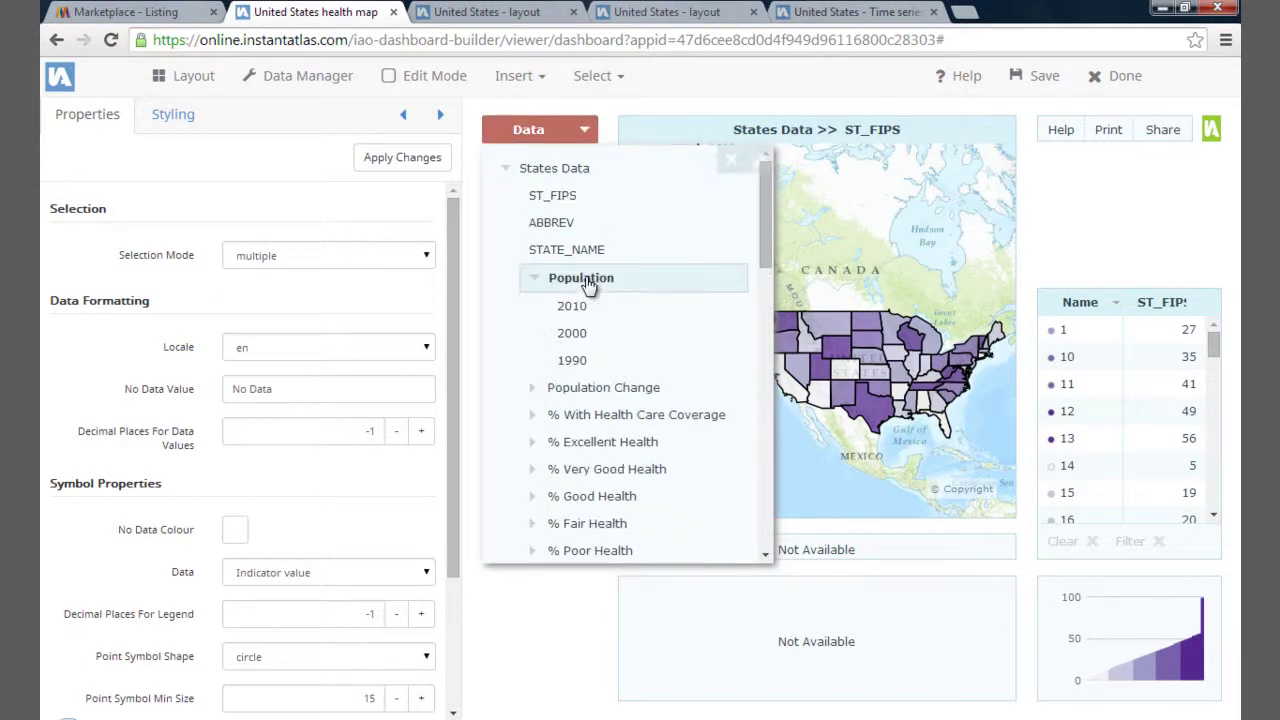
{"action": "left_click", "coordinate": [603, 388]}
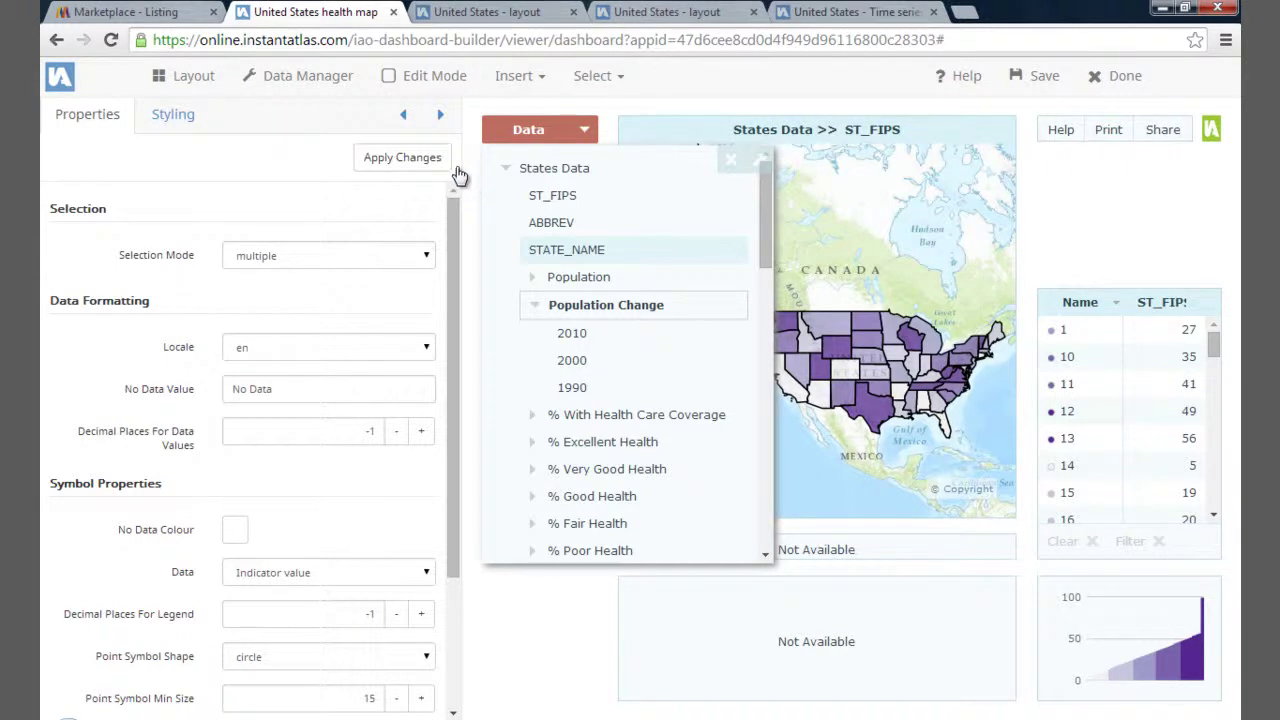
Open the Data Manager and review the indicators in the States Data theme of the data model.
{"action": "left_click", "coordinate": [268, 77]}
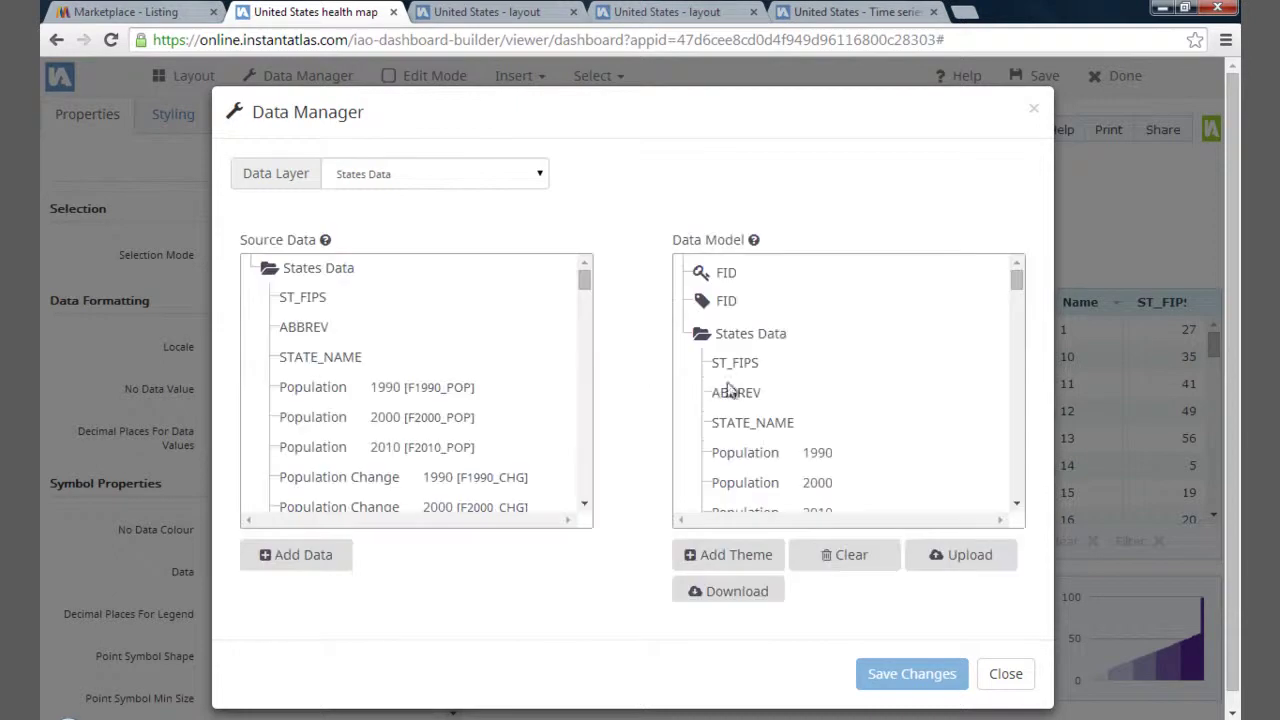
{"action": "scroll", "coordinate": [840, 412], "scroll_direction": "down", "scroll_amount": 6}
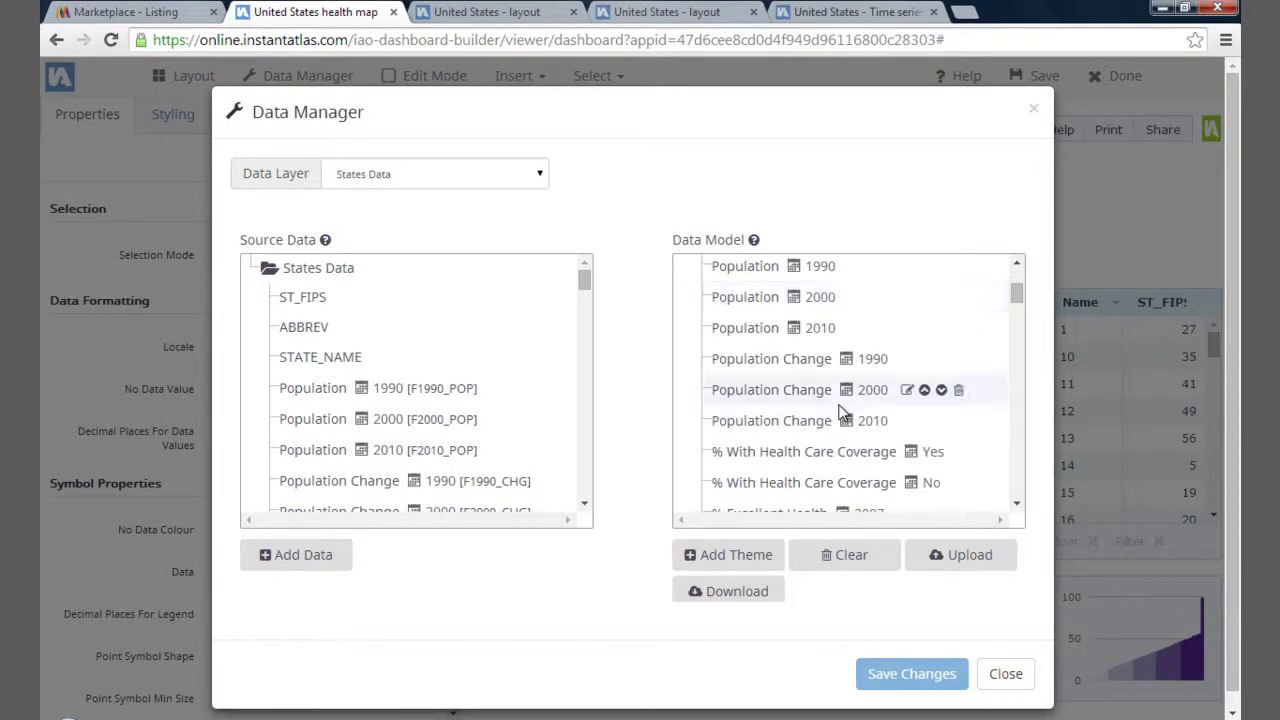
{"action": "scroll", "coordinate": [840, 412], "scroll_direction": "down", "scroll_amount": 5}
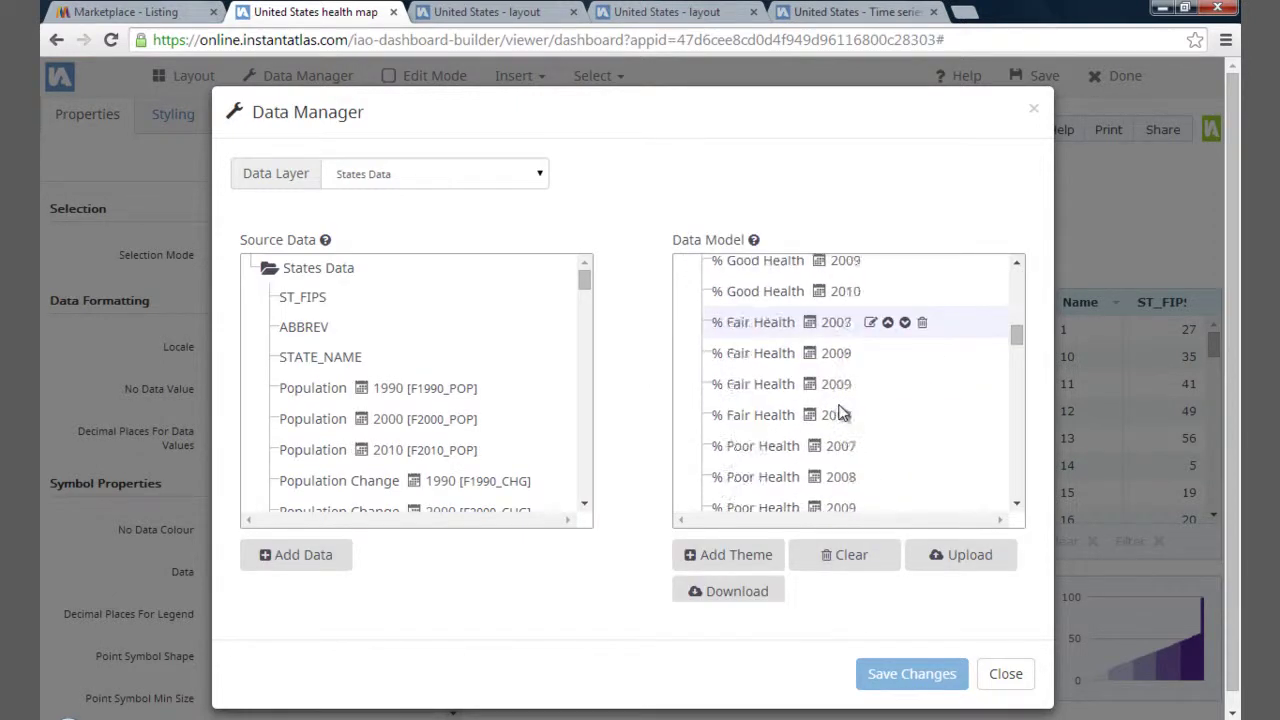
{"action": "scroll", "coordinate": [840, 412], "scroll_direction": "down", "scroll_amount": 3}
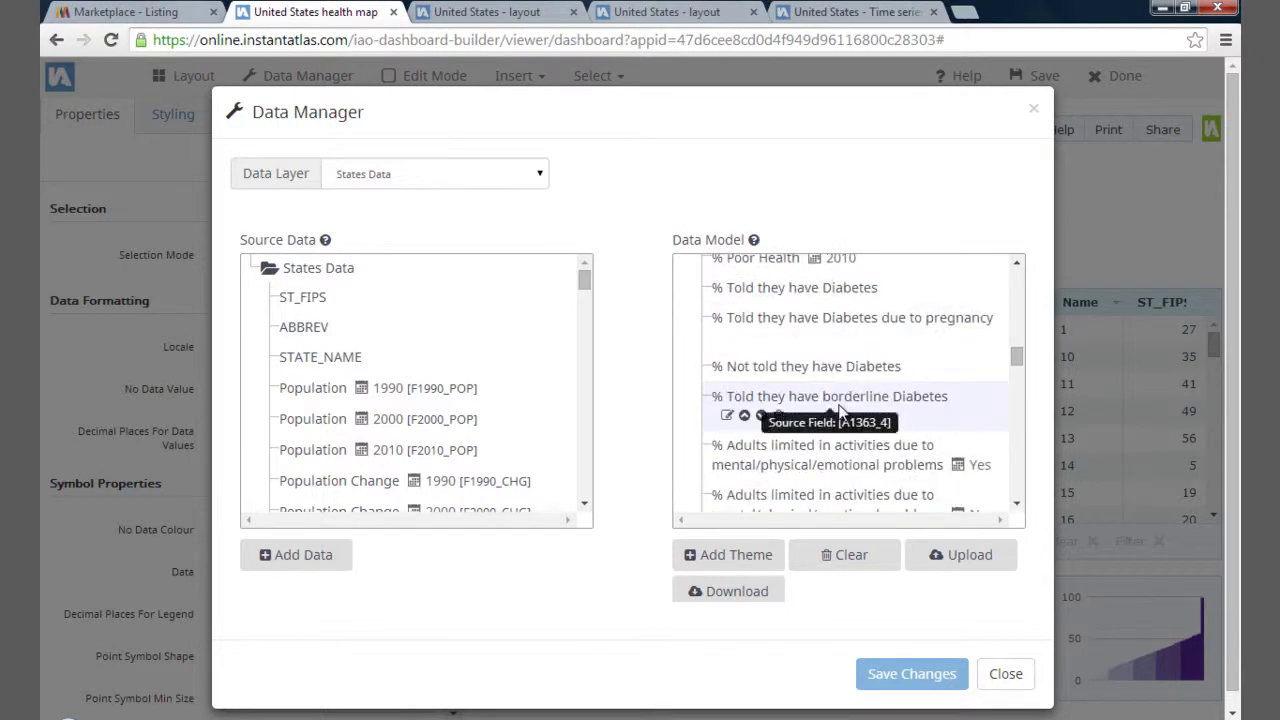
{"action": "scroll", "coordinate": [840, 412], "scroll_direction": "up", "scroll_amount": 2}
{"action": "scroll", "coordinate": [840, 412], "scroll_direction": "up", "scroll_amount": 3}
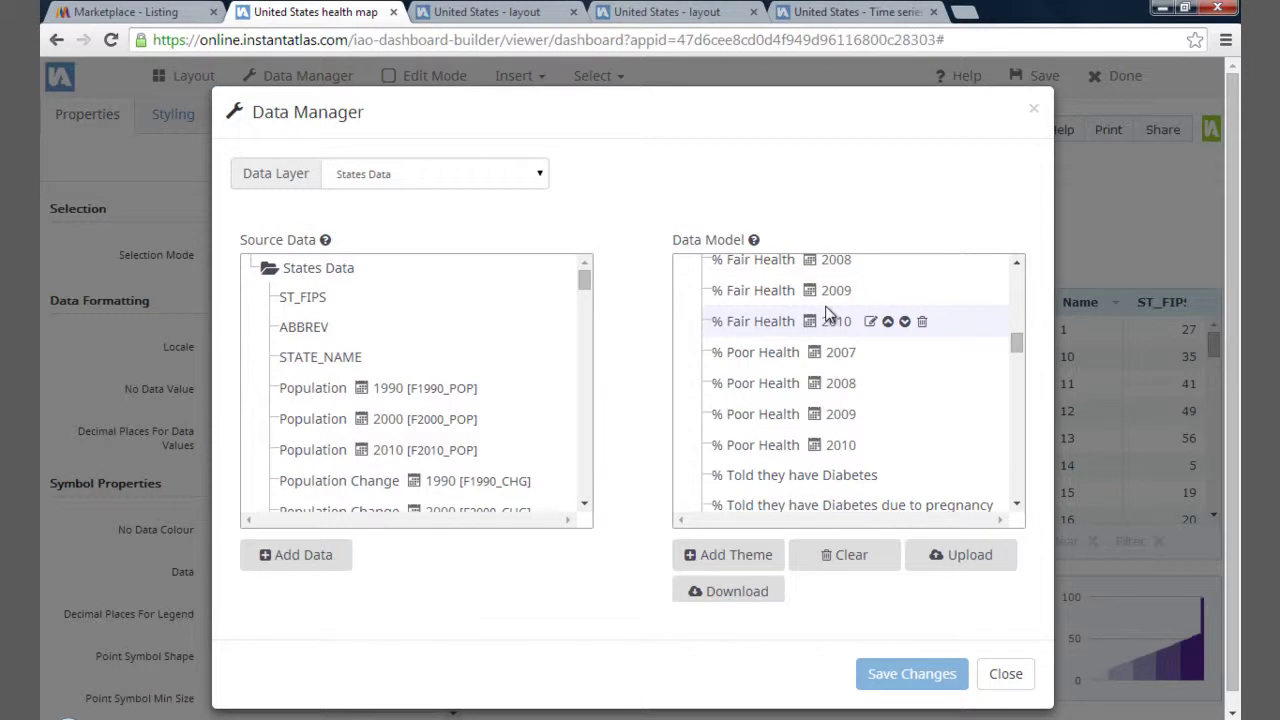
Examine the General Health theme in the already prepared United States layout dashboard's data model, and return to the United States health map.
{"action": "left_click", "coordinate": [645, 12]}
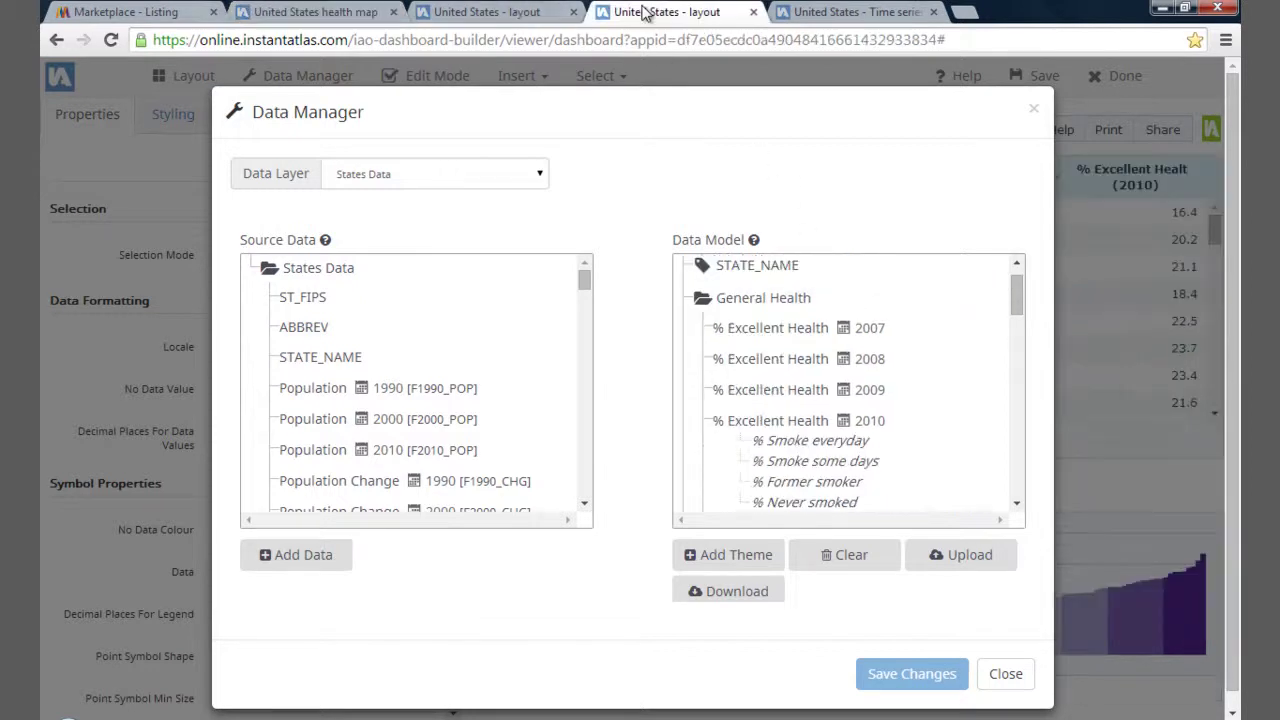
{"action": "scroll", "coordinate": [810, 275], "scroll_direction": "down", "scroll_amount": 1}
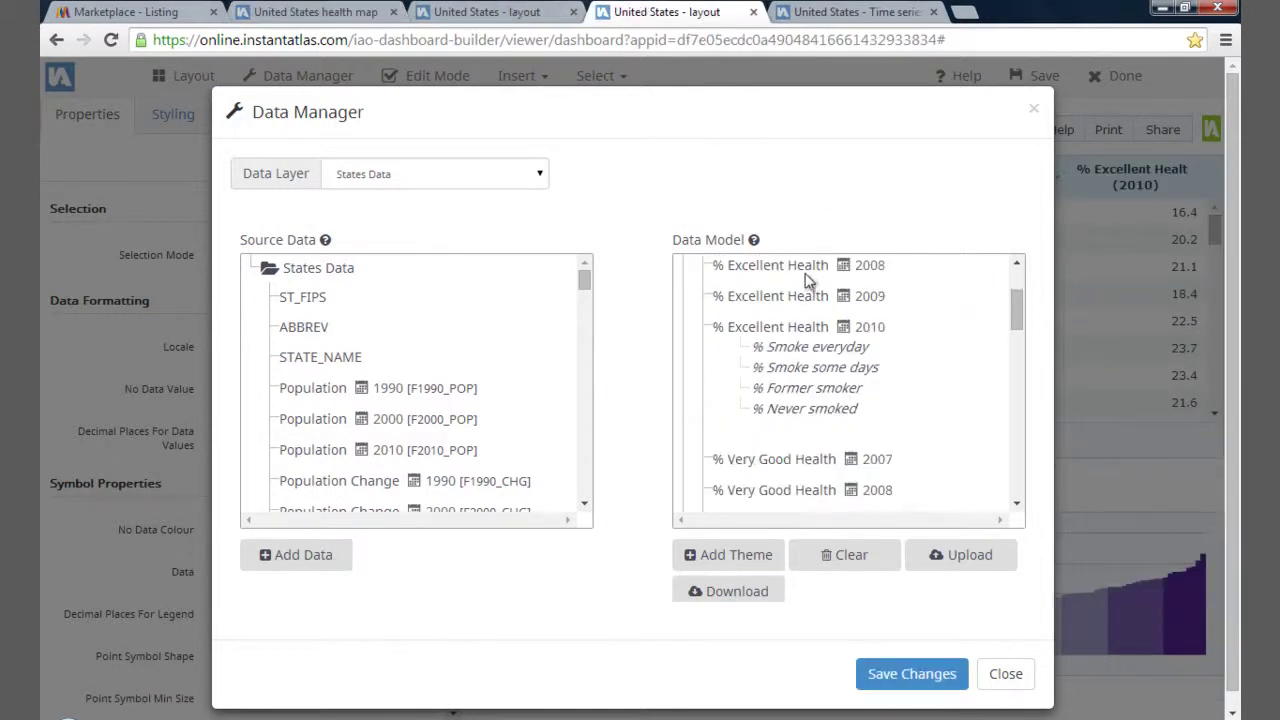
{"action": "scroll", "coordinate": [820, 300], "scroll_direction": "up", "scroll_amount": 1}
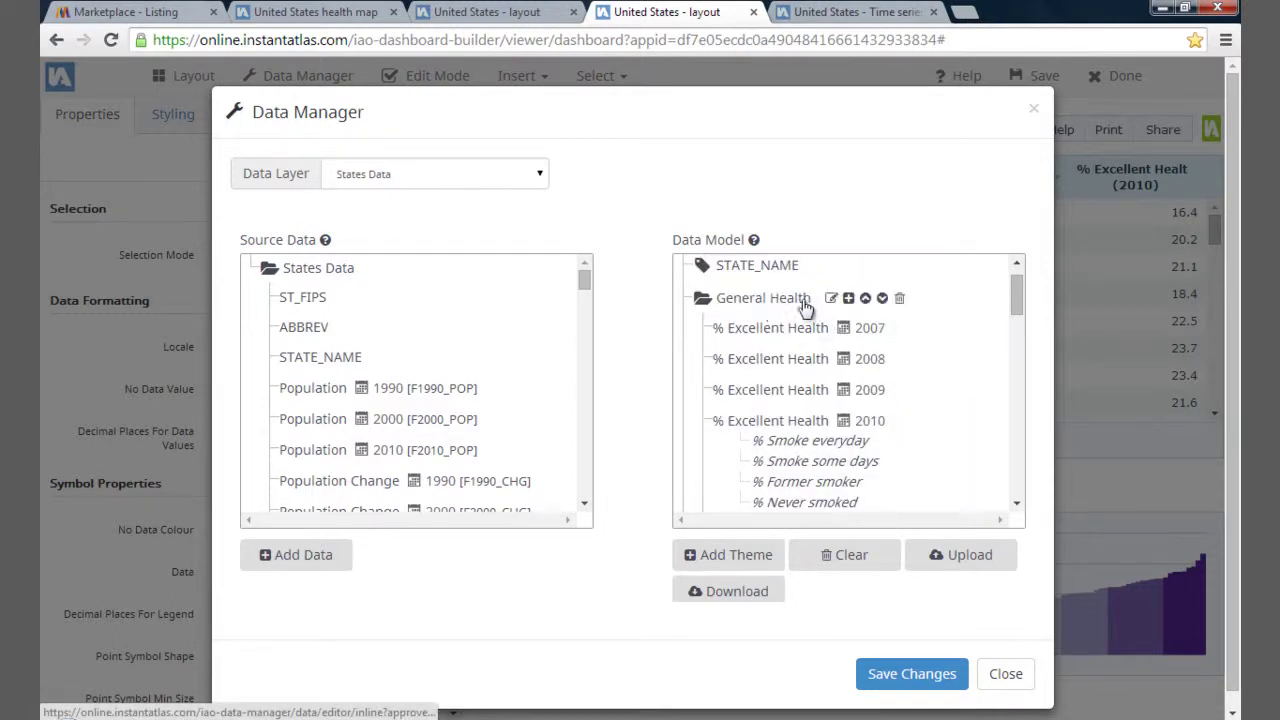
{"action": "left_click", "coordinate": [355, 14]}
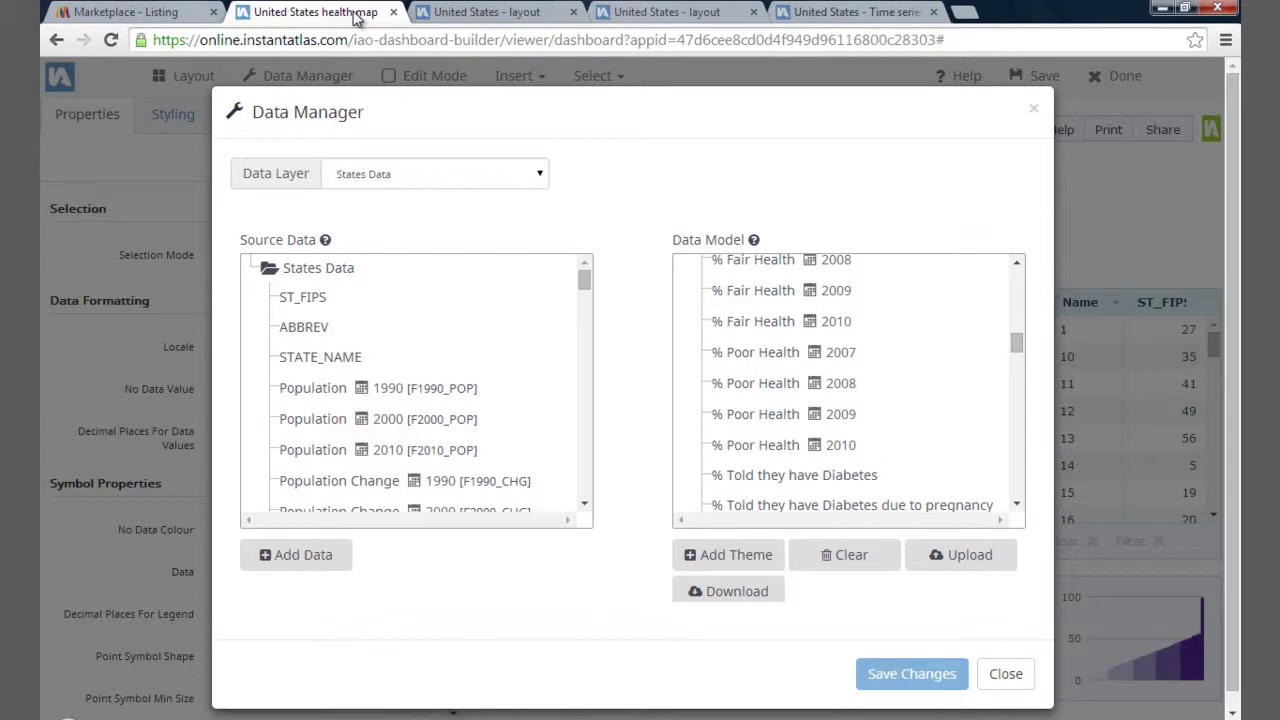
Clear the existing data model and assign STATE_NAME as its name field.
{"action": "left_click", "coordinate": [858, 558]}
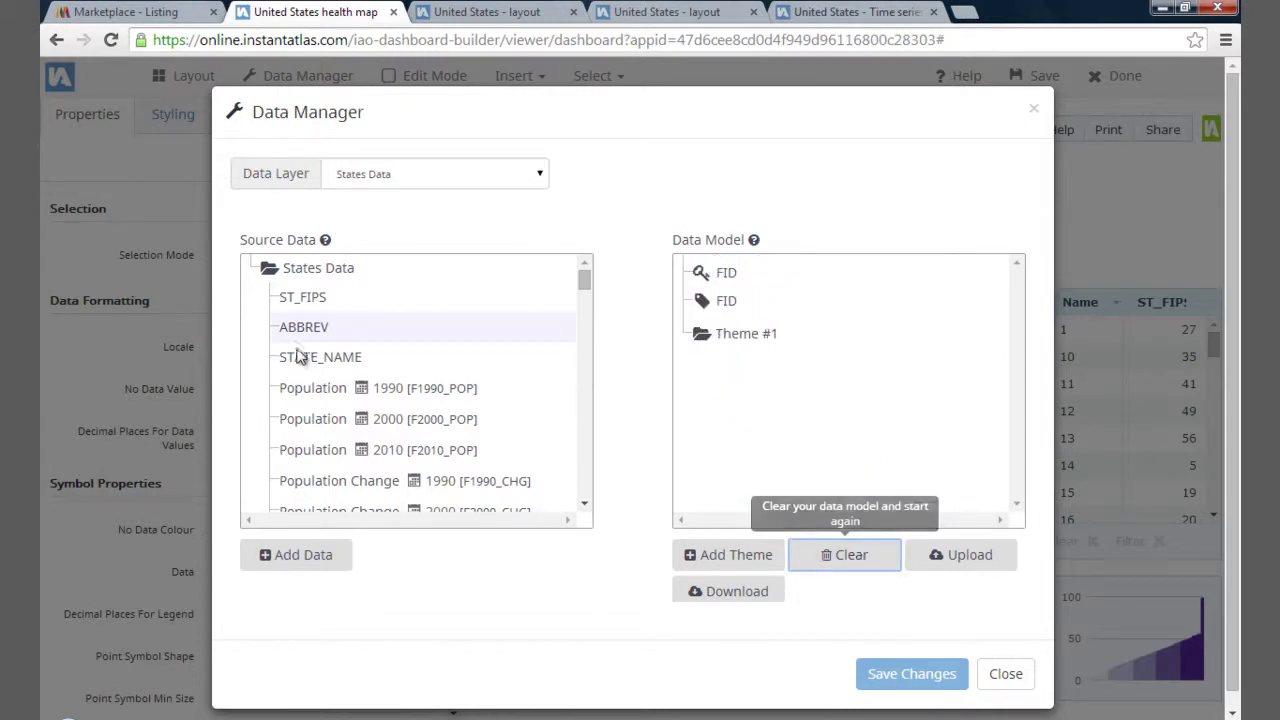
{"action": "left_click_drag", "start_coordinate": [300, 358], "coordinate": [717, 308]}
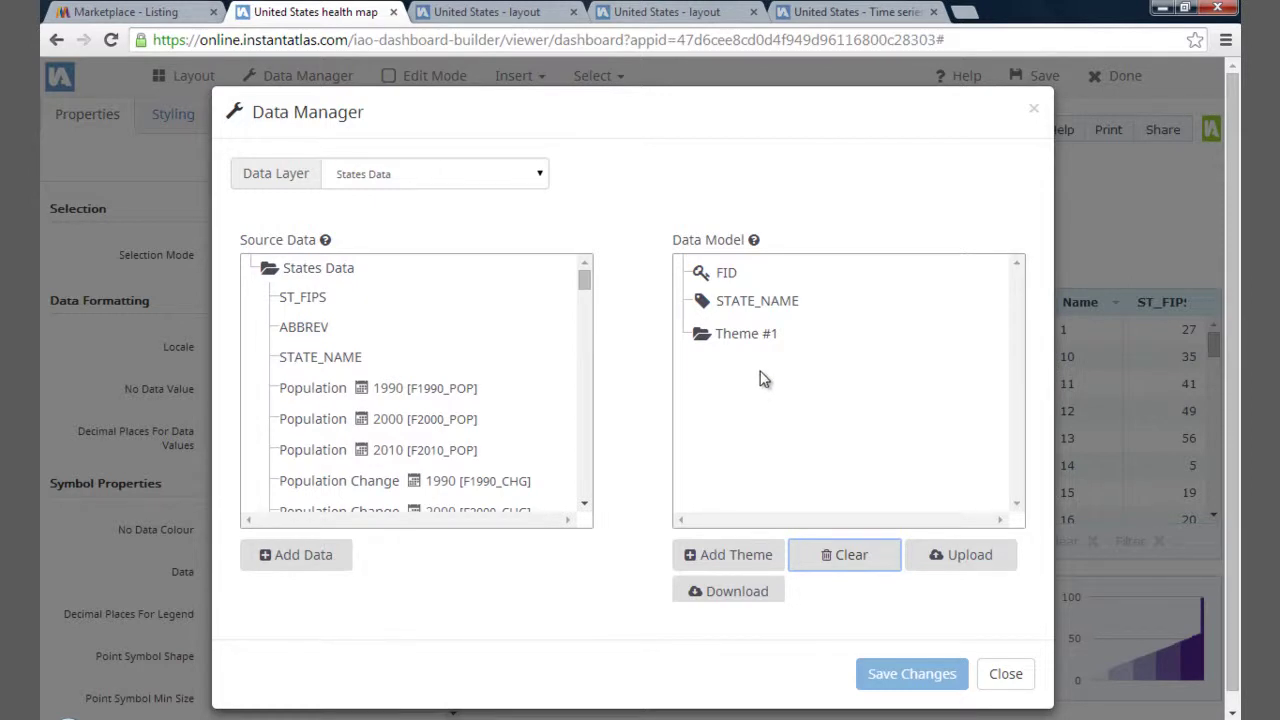
Rename the empty theme in the data model to "Population".
{"action": "mouse_move", "coordinate": [738, 342]}
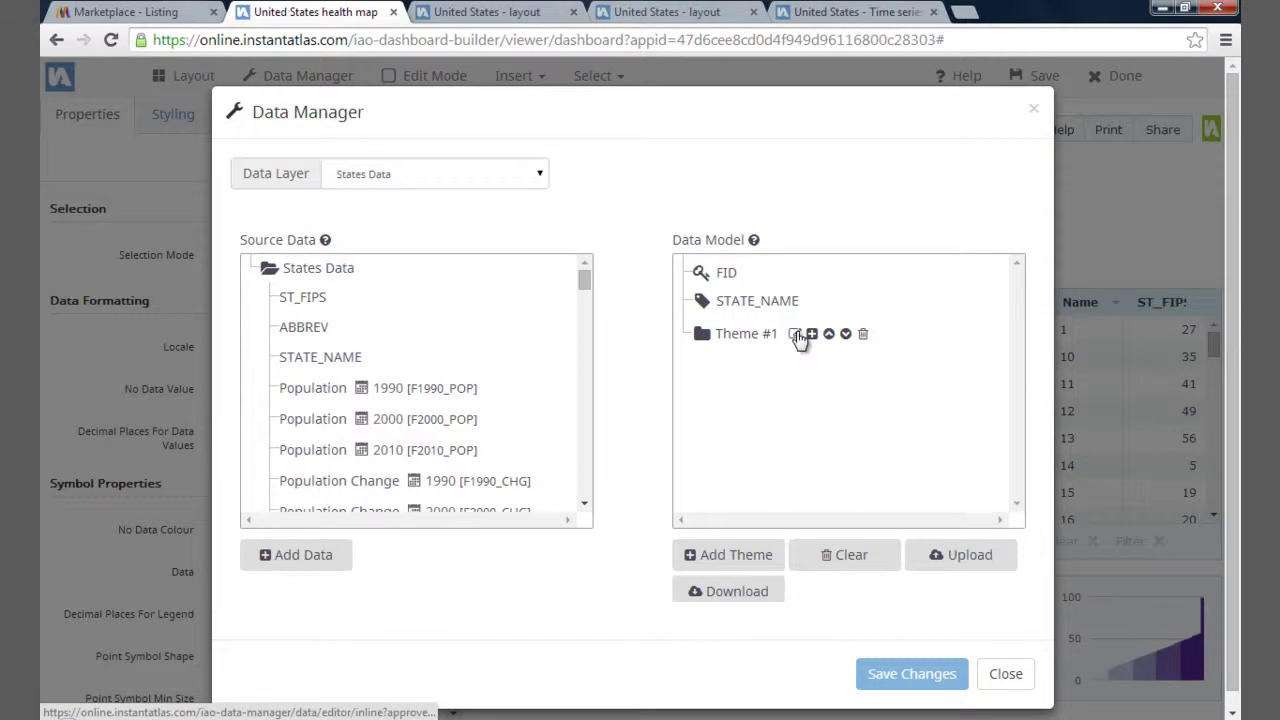
{"action": "left_click", "coordinate": [795, 334]}
{"action": "left_click_drag", "start_coordinate": [797, 335], "coordinate": [692, 336]}
{"action": "type", "text": "Population"}
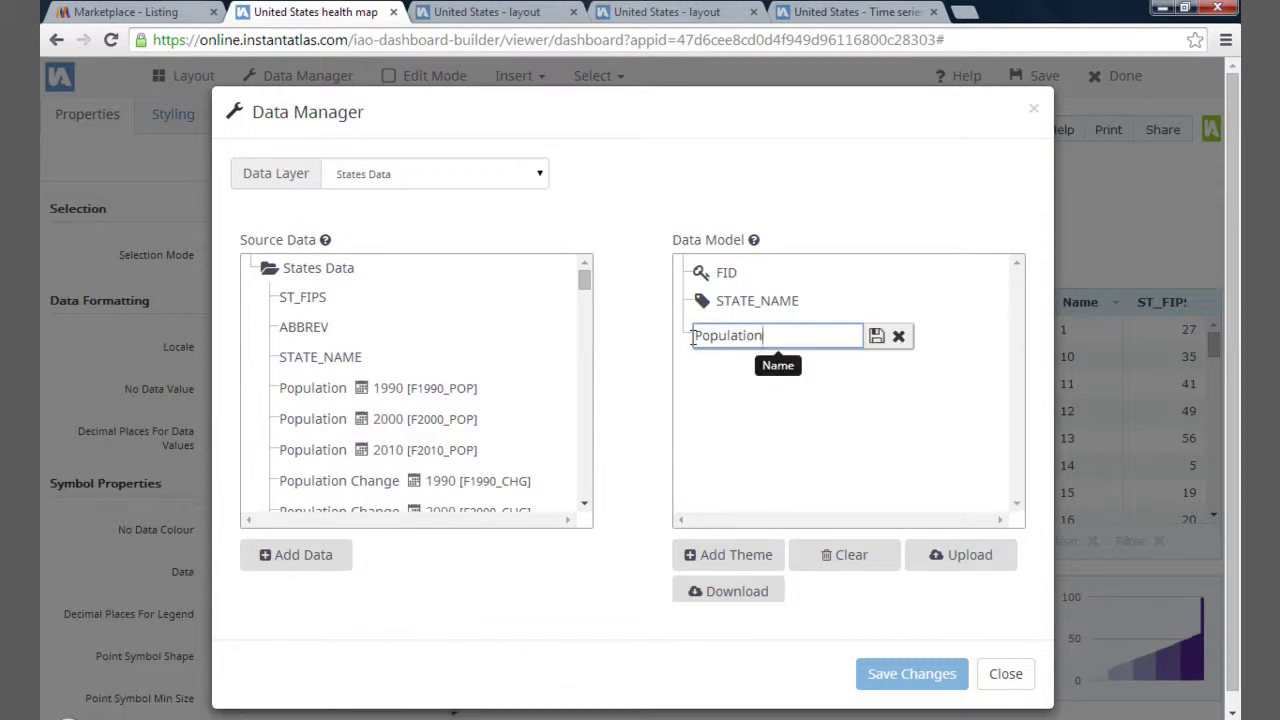
{"action": "key", "text": "Return"}
Add the Population and Population Change indicators for 1990, 2000 and 2010 to the Population theme, and collapse it.
{"action": "scroll", "coordinate": [465, 398], "scroll_direction": "down", "scroll_amount": 2}
{"action": "scroll", "coordinate": [480, 405], "scroll_direction": "down", "scroll_amount": 1}
{"action": "scroll", "coordinate": [494, 314], "scroll_direction": "up", "scroll_amount": 1}
{"action": "left_click", "coordinate": [492, 358], "text": "shift"}
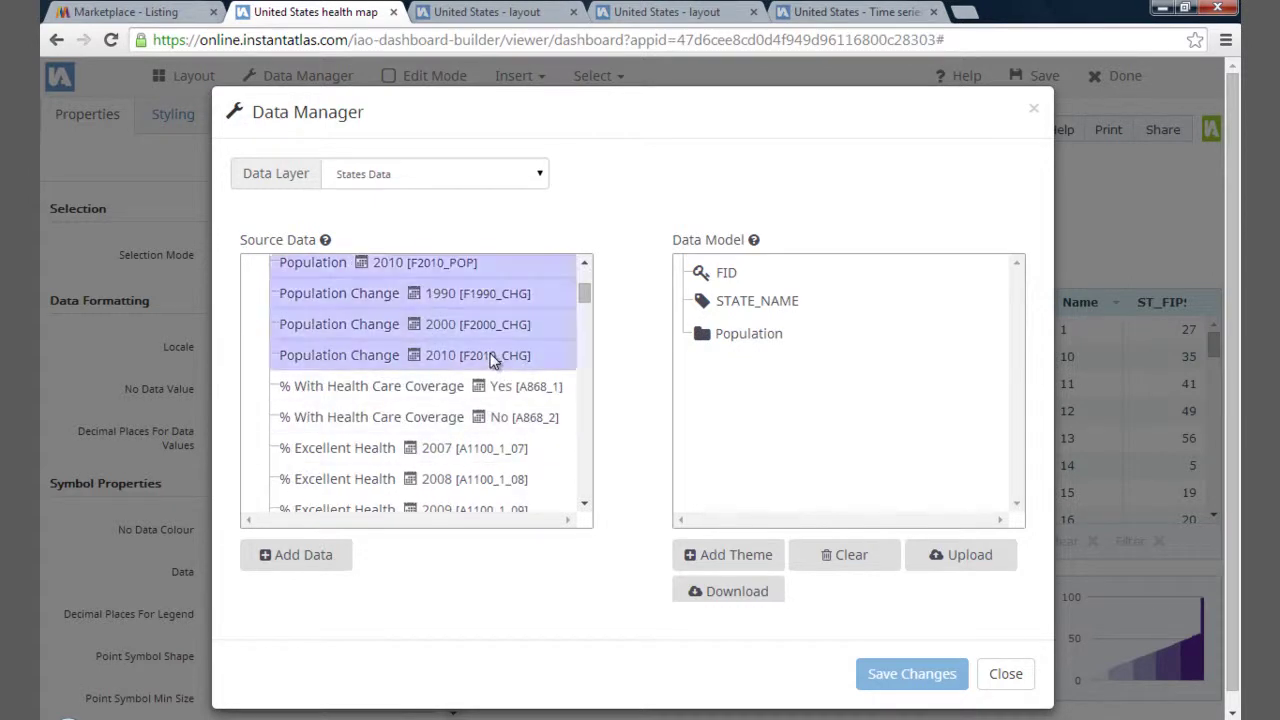
{"action": "left_click_drag", "start_coordinate": [464, 338], "coordinate": [714, 343]}
{"action": "left_click", "coordinate": [701, 340]}
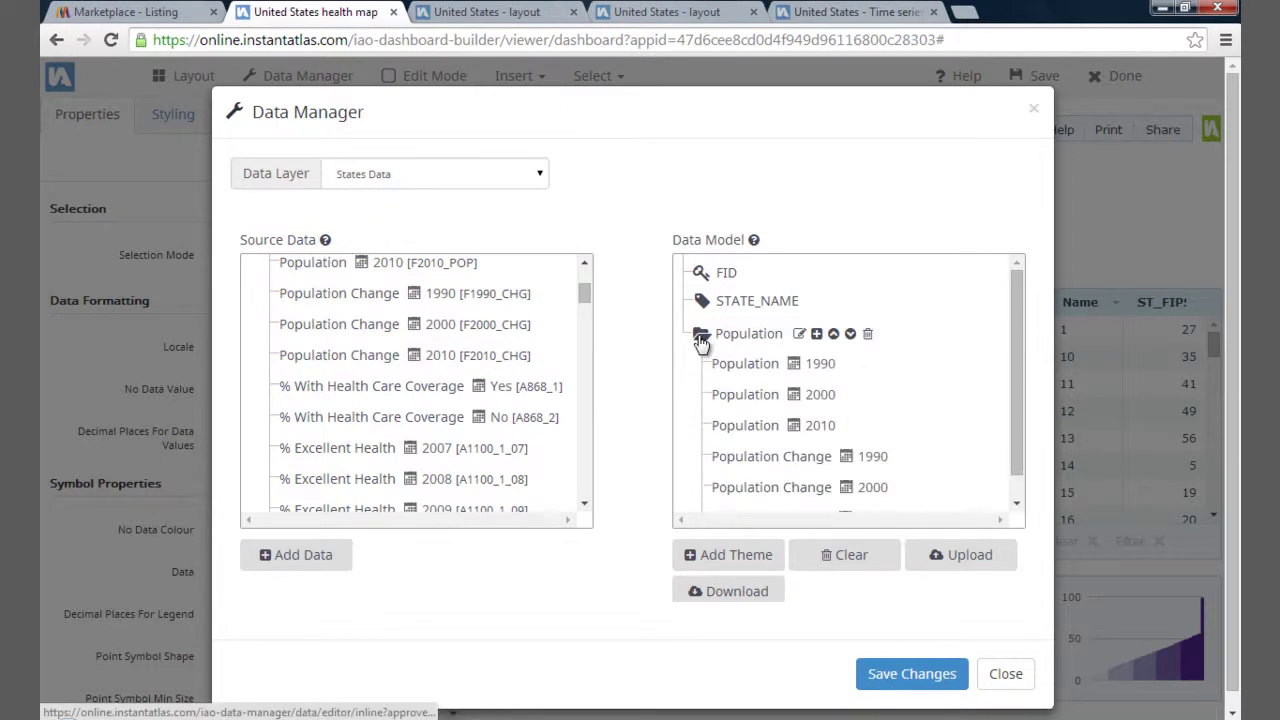
{"action": "left_click", "coordinate": [701, 340]}
Add a new theme to the data model and name it "General Health".
{"action": "left_click", "coordinate": [729, 555]}
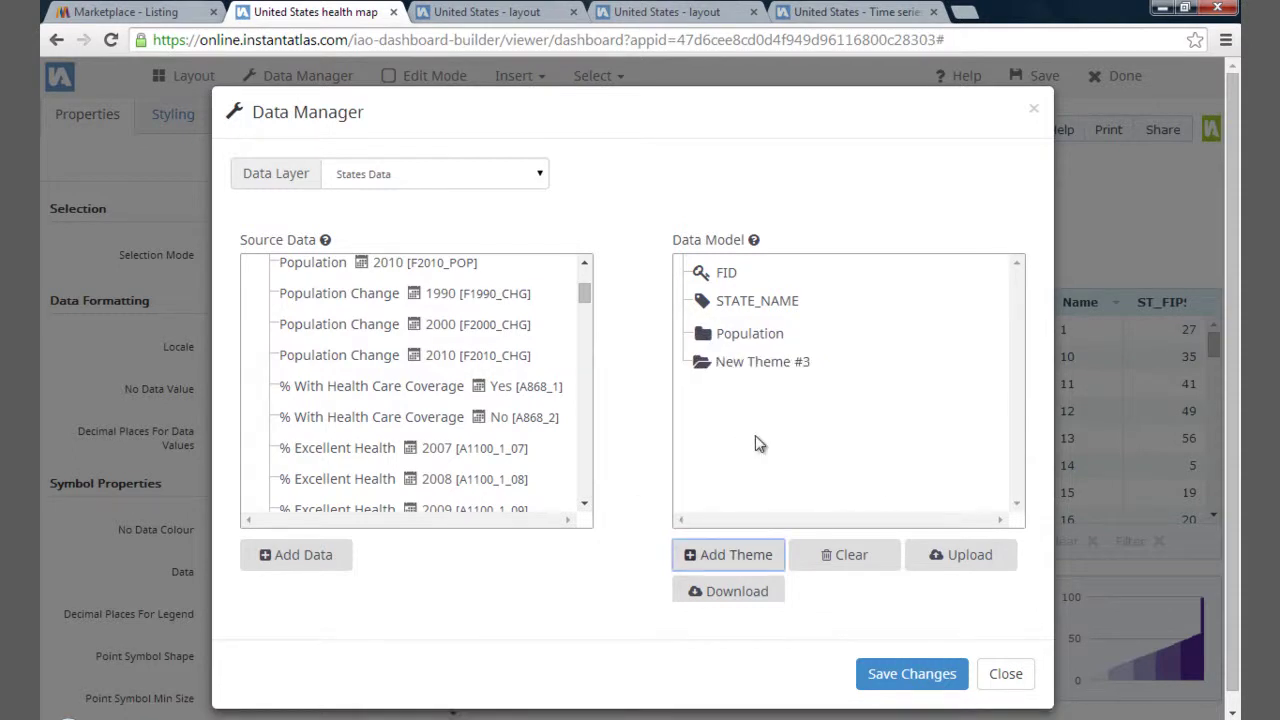
{"action": "left_click", "coordinate": [827, 363]}
{"action": "left_click_drag", "start_coordinate": [806, 364], "coordinate": [697, 366]}
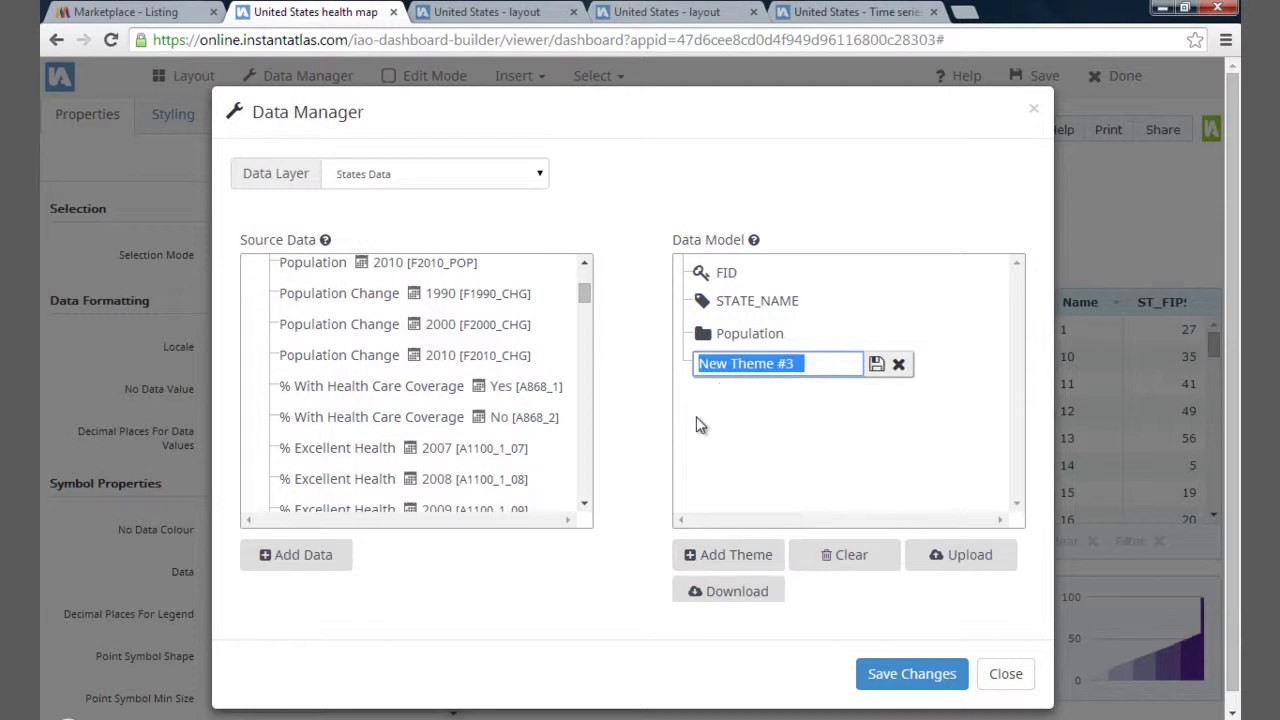
{"action": "type", "text": "General Health"}
{"action": "key", "text": "Return"}
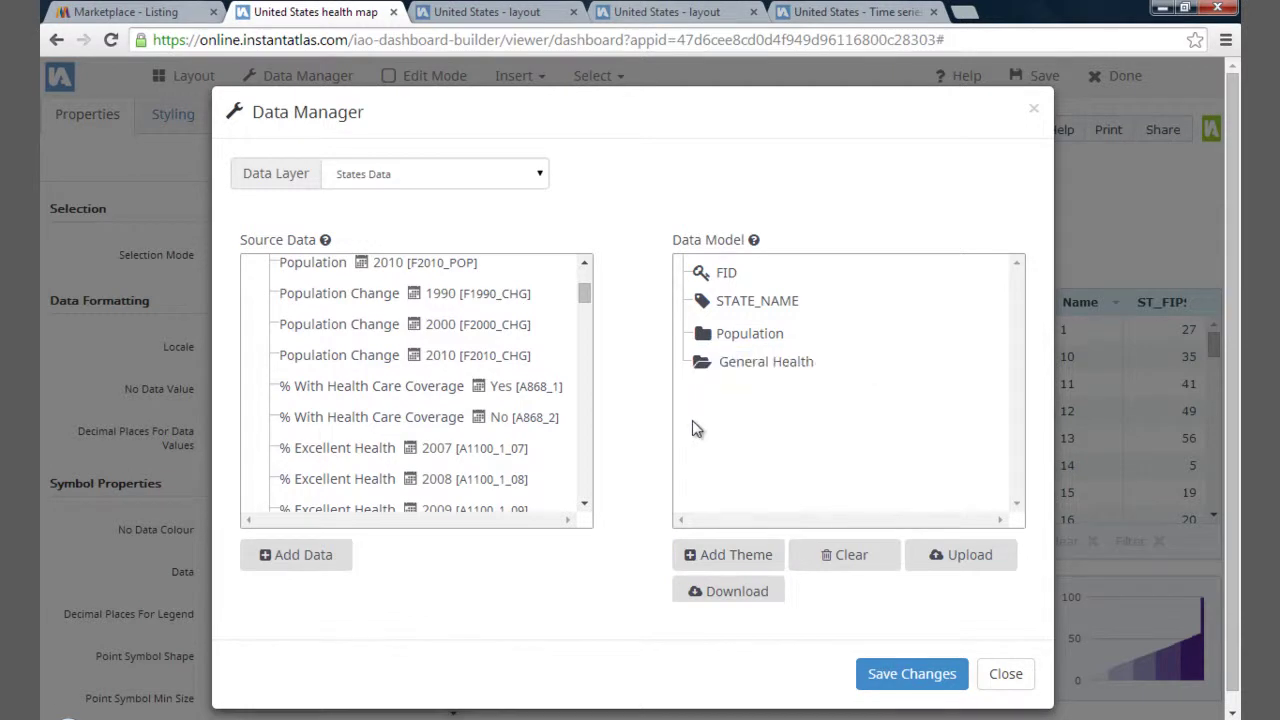
Add all source indicators from % Excellent Health 2007 through % Poor Health 2010 to the General Health theme.
{"action": "left_click", "coordinate": [480, 448]}
{"action": "left_click", "coordinate": [586, 505]}
{"action": "left_click", "coordinate": [586, 505]}
{"action": "left_click_drag", "start_coordinate": [586, 505], "coordinate": [586, 505]}
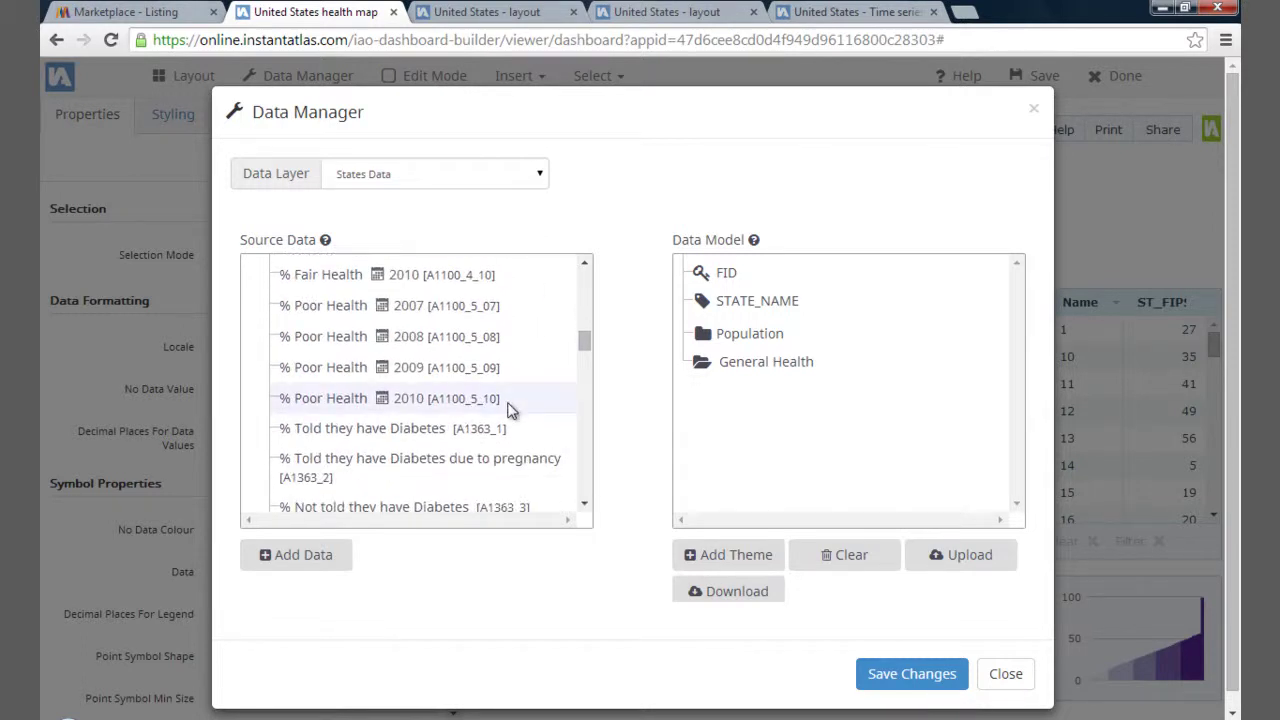
{"action": "left_click", "coordinate": [509, 405], "text": "shift"}
{"action": "left_click_drag", "start_coordinate": [538, 385], "coordinate": [733, 375]}
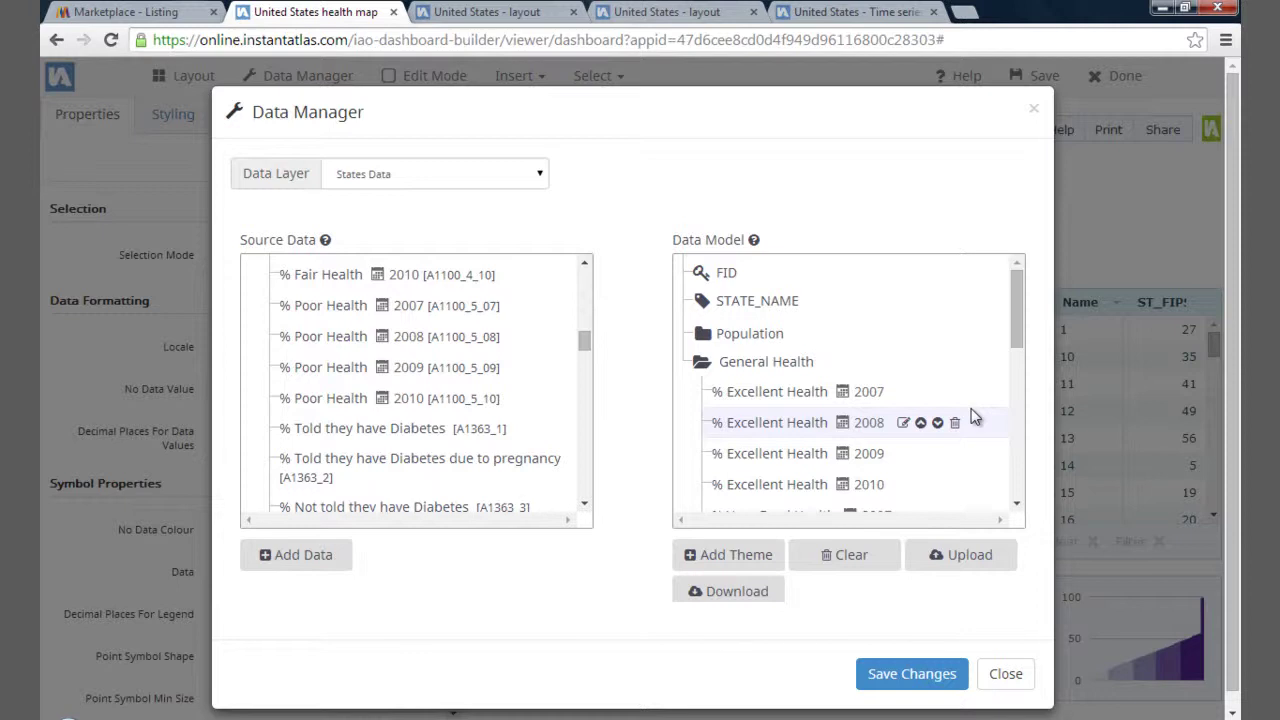
Add the four smoking indicators, % Smoke everyday through % Never smoked, as associates of % Excellent Health 2010.
{"action": "left_click", "coordinate": [584, 505]}
{"action": "left_click_drag", "start_coordinate": [584, 508], "coordinate": [584, 508]}
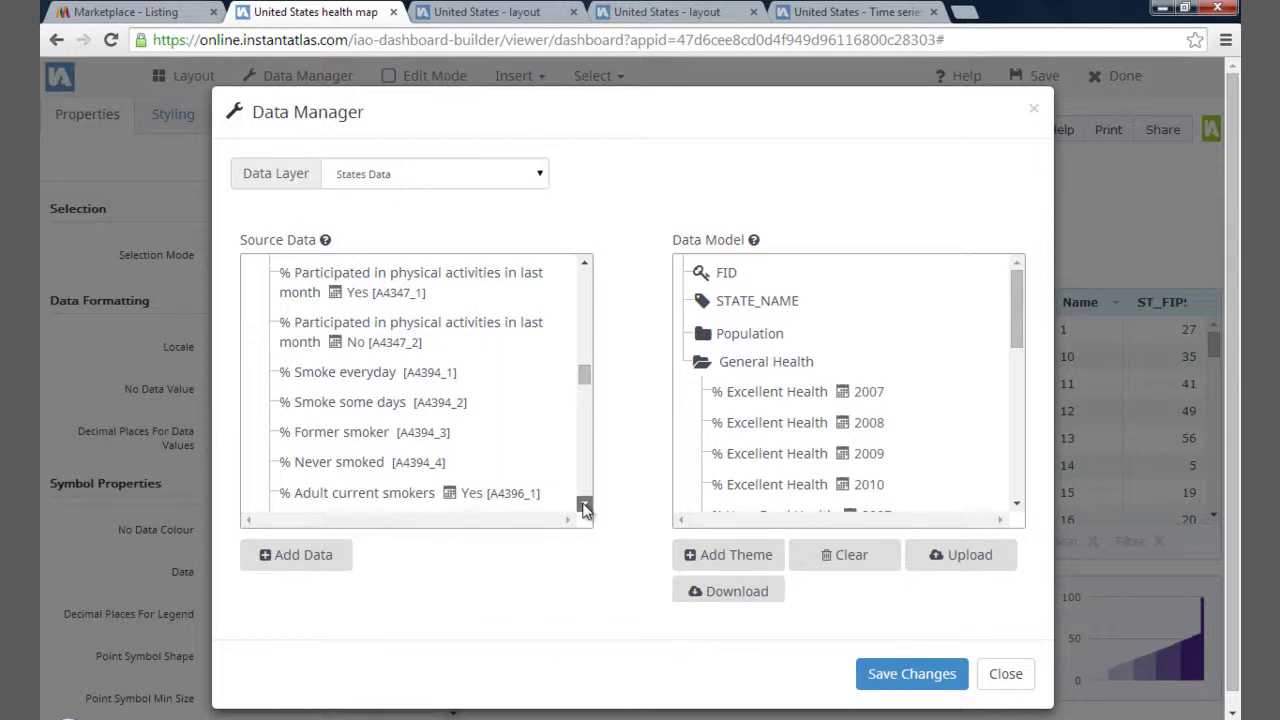
{"action": "left_click", "coordinate": [423, 372]}
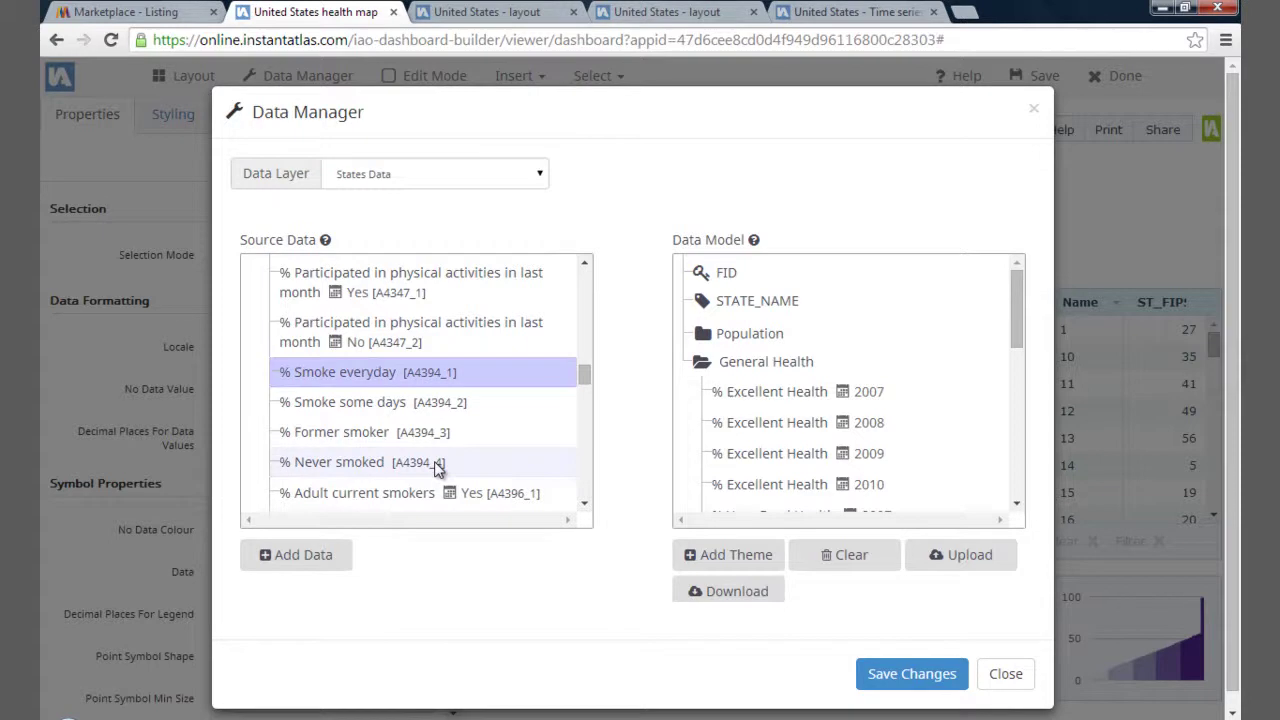
{"action": "left_click", "coordinate": [437, 466], "text": "shift"}
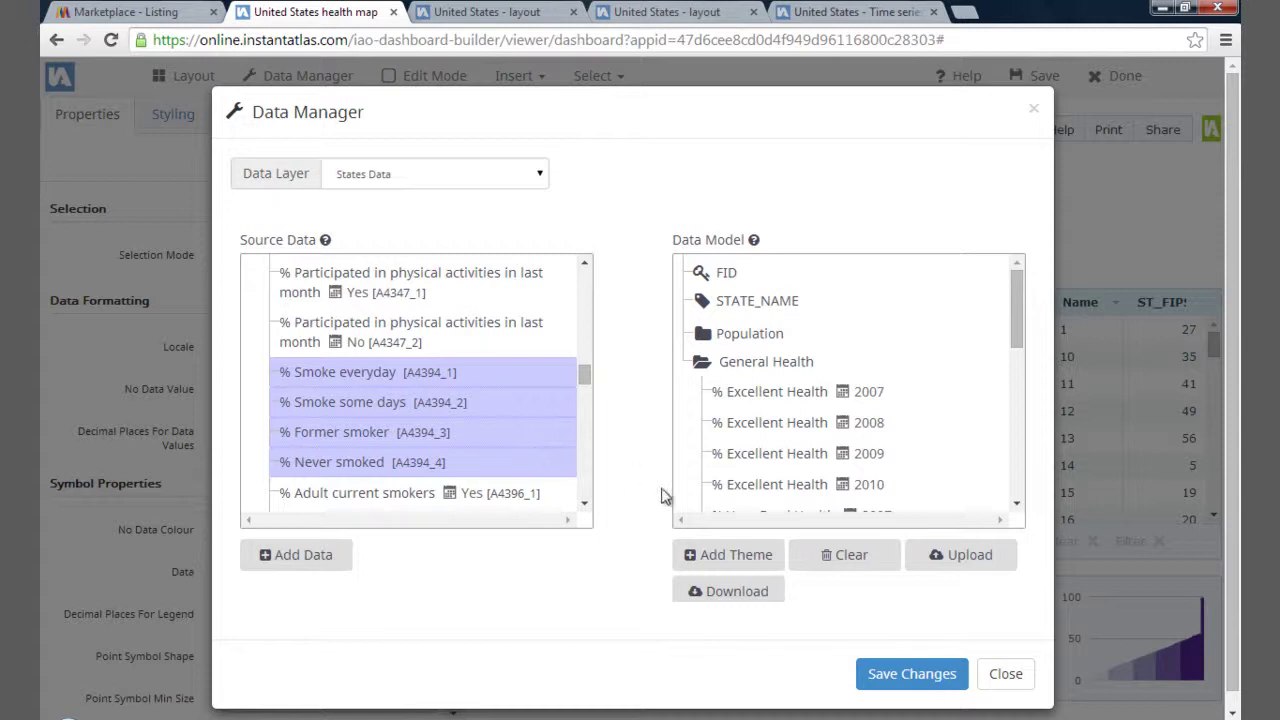
{"action": "left_click_drag", "start_coordinate": [745, 488], "coordinate": [747, 489]}
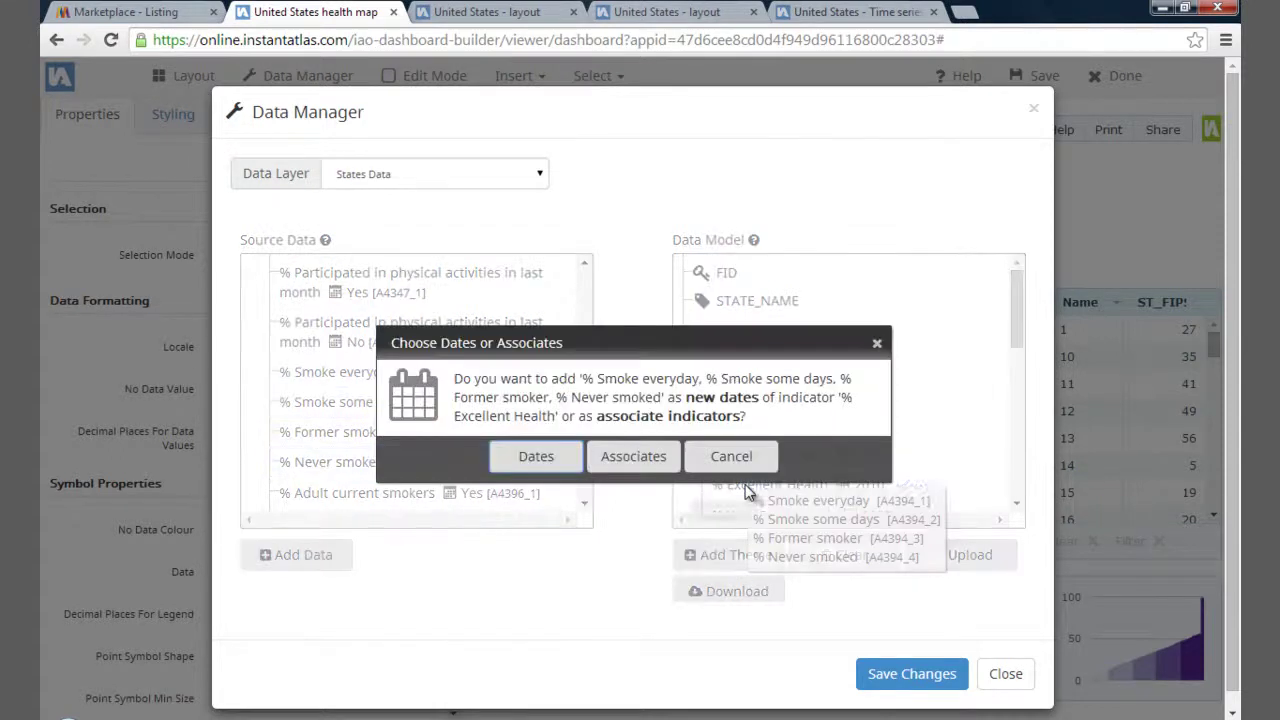
{"action": "left_click", "coordinate": [647, 457]}
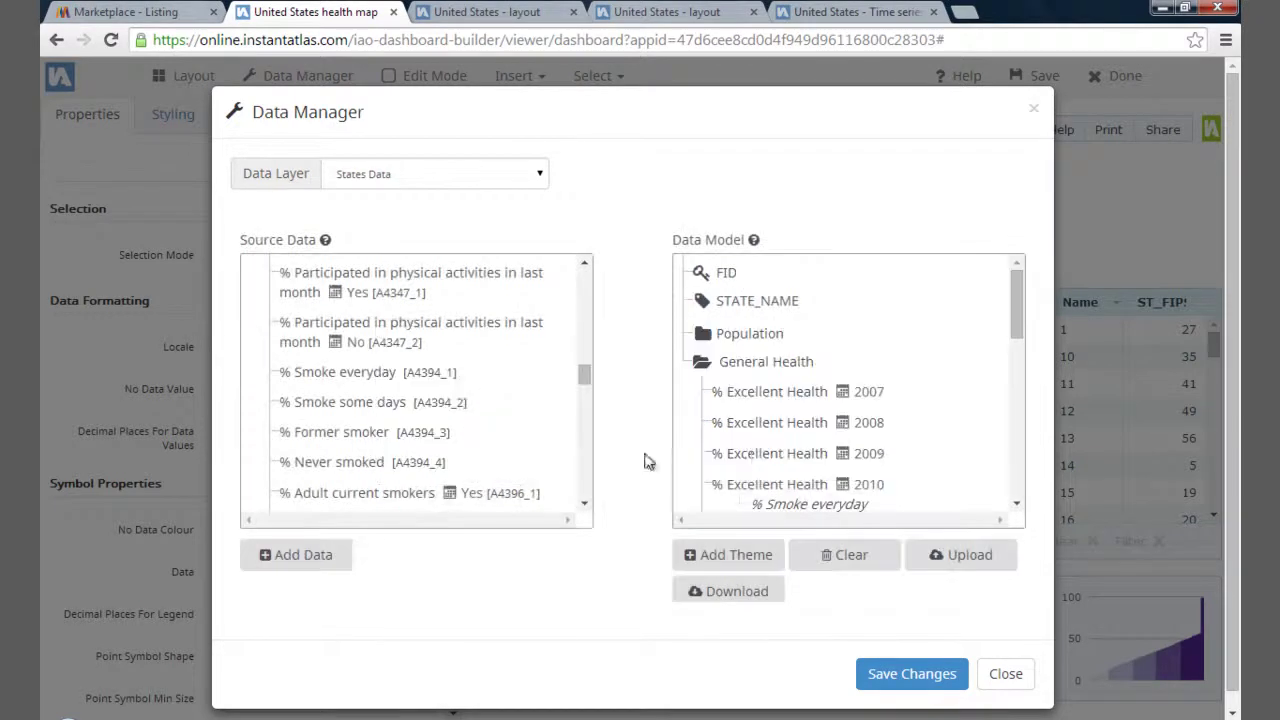
Attach the four smoking indicators as associates to % Very Good Health 2010.
{"action": "scroll", "coordinate": [1022, 337], "scroll_direction": "down", "scroll_amount": 4}
{"action": "left_click", "coordinate": [340, 372]}
{"action": "left_click", "coordinate": [403, 453], "text": "shift"}
{"action": "left_click_drag", "start_coordinate": [403, 453], "coordinate": [748, 356]}
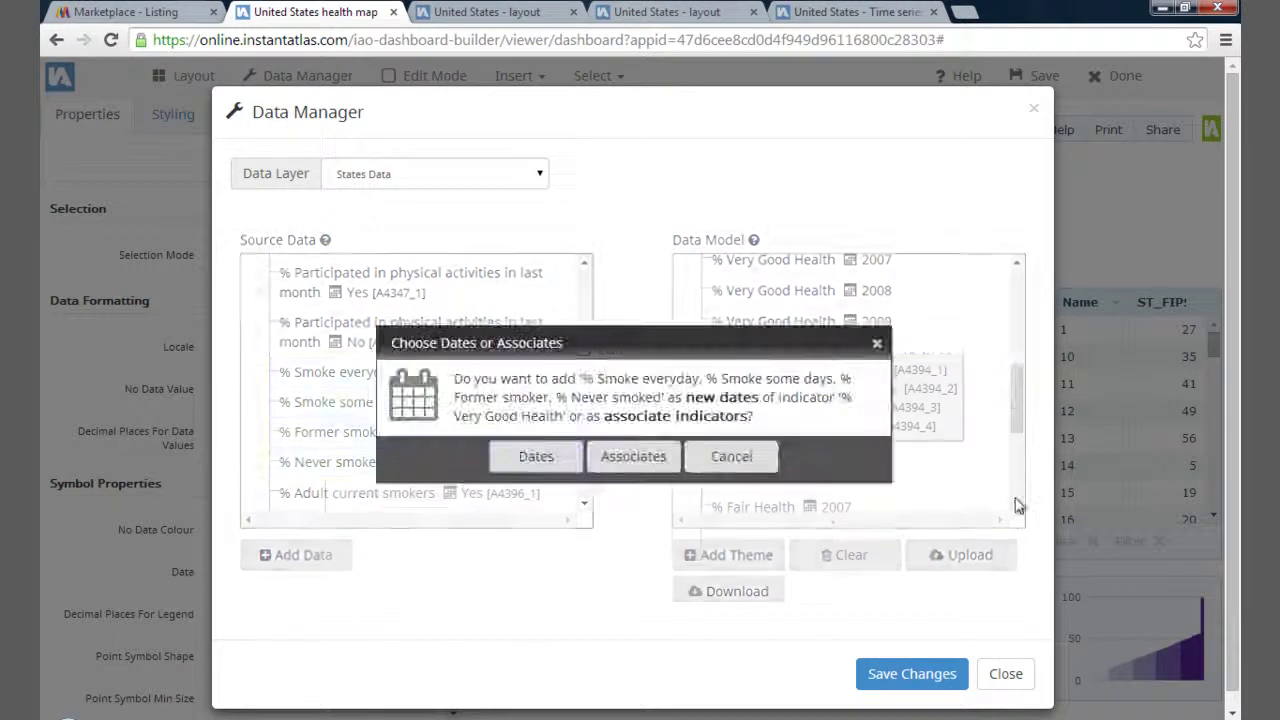
{"action": "left_click", "coordinate": [654, 457]}
Attach the four smoking indicators as associates to % Good Health 2010.
{"action": "left_click", "coordinate": [420, 380]}
{"action": "left_click", "coordinate": [420, 457], "text": "shift"}
{"action": "mouse_move", "coordinate": [405, 442]}
{"action": "left_mouse_down"}
{"action": "mouse_move", "coordinate": [766, 337]}
{"action": "mouse_move", "coordinate": [768, 316]}
{"action": "left_mouse_up"}
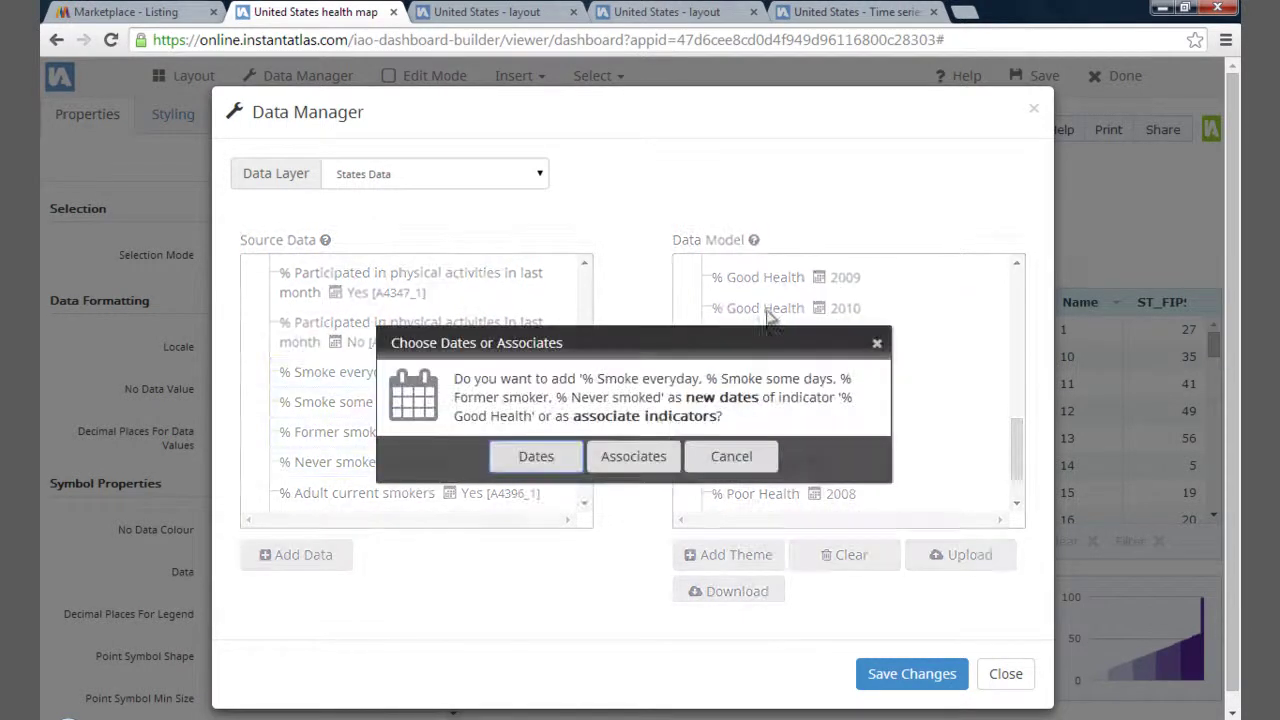
{"action": "left_click", "coordinate": [634, 455]}
Attach the four smoking indicators as associates to % Fair Health 2010.
{"action": "scroll", "coordinate": [938, 465], "scroll_direction": "down", "scroll_amount": 3}
{"action": "left_click", "coordinate": [340, 372]}
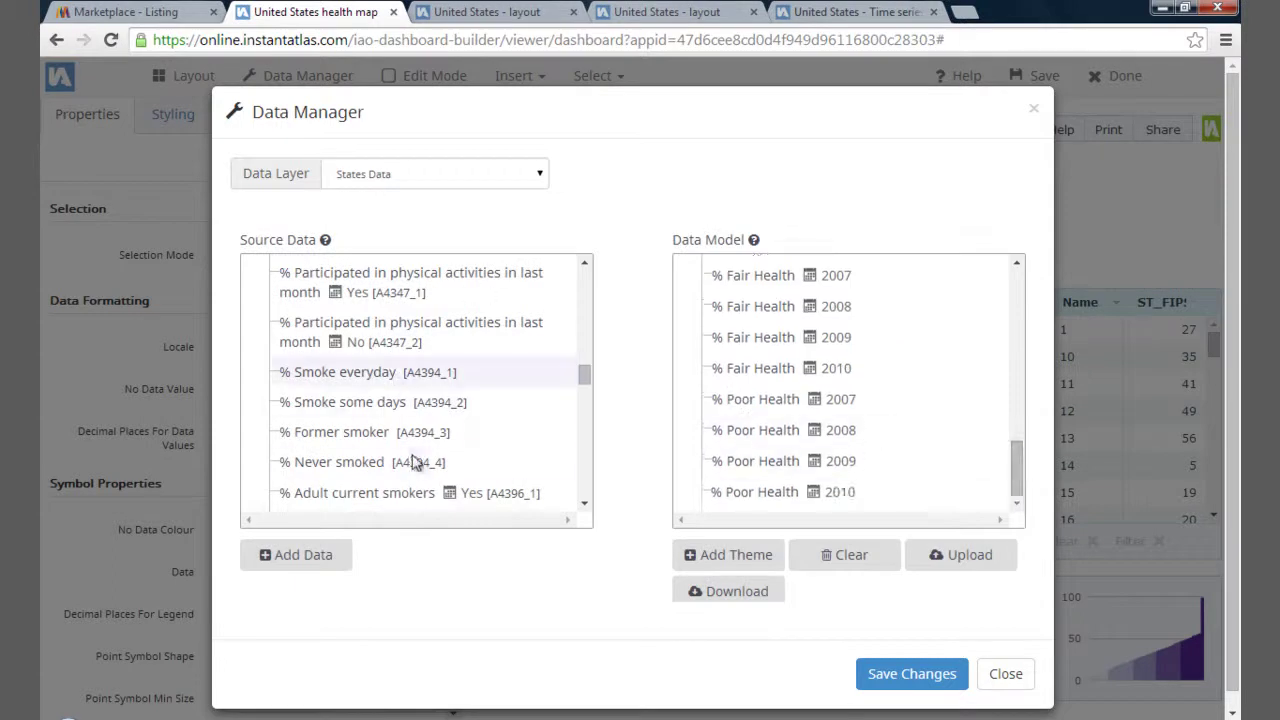
{"action": "left_click", "coordinate": [380, 455], "text": "shift"}
{"action": "left_click_drag", "start_coordinate": [380, 455], "coordinate": [738, 366]}
{"action": "left_click", "coordinate": [634, 457]}
Attach the four smoking indicators as associates to % Poor Health 2010.
{"action": "left_click", "coordinate": [395, 372]}
{"action": "left_click", "coordinate": [395, 462], "text": "shift"}
{"action": "left_click_drag", "start_coordinate": [395, 462], "coordinate": [751, 491]}
{"action": "left_click", "coordinate": [614, 457]}
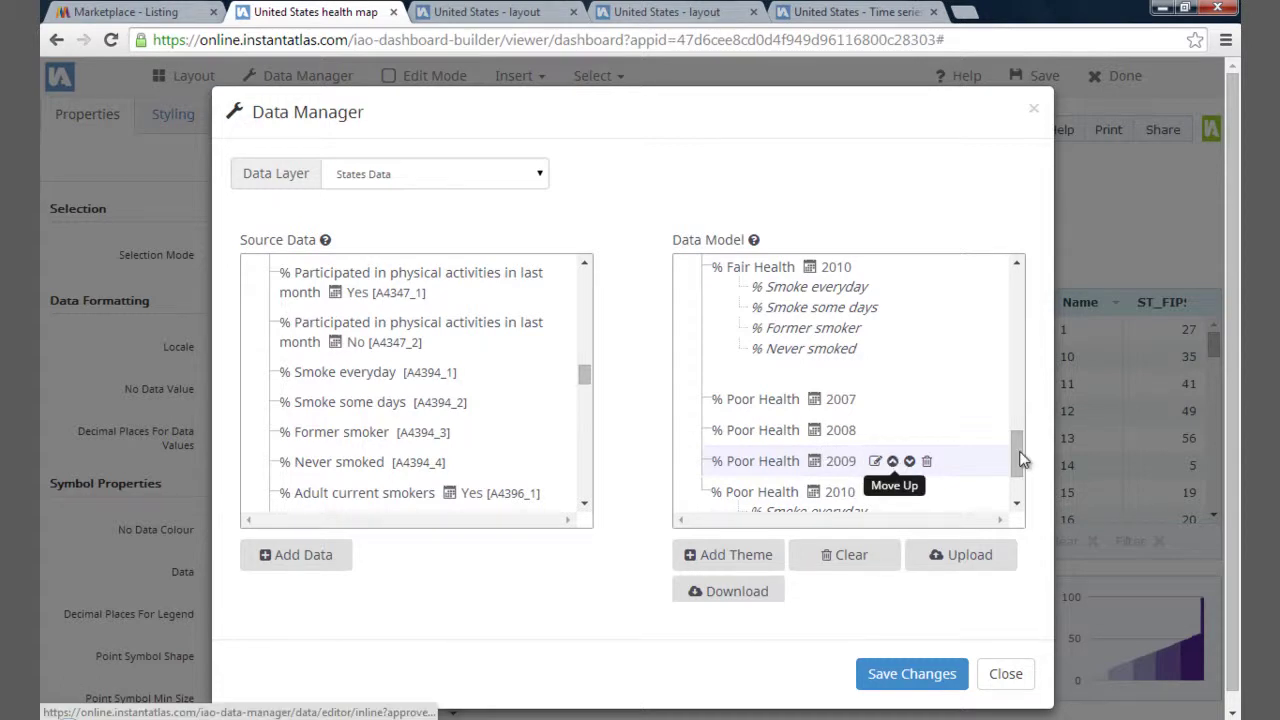
Move the Population theme below General Health and save the data model changes.
{"action": "scroll", "coordinate": [1022, 411], "scroll_direction": "up", "scroll_amount": 10}
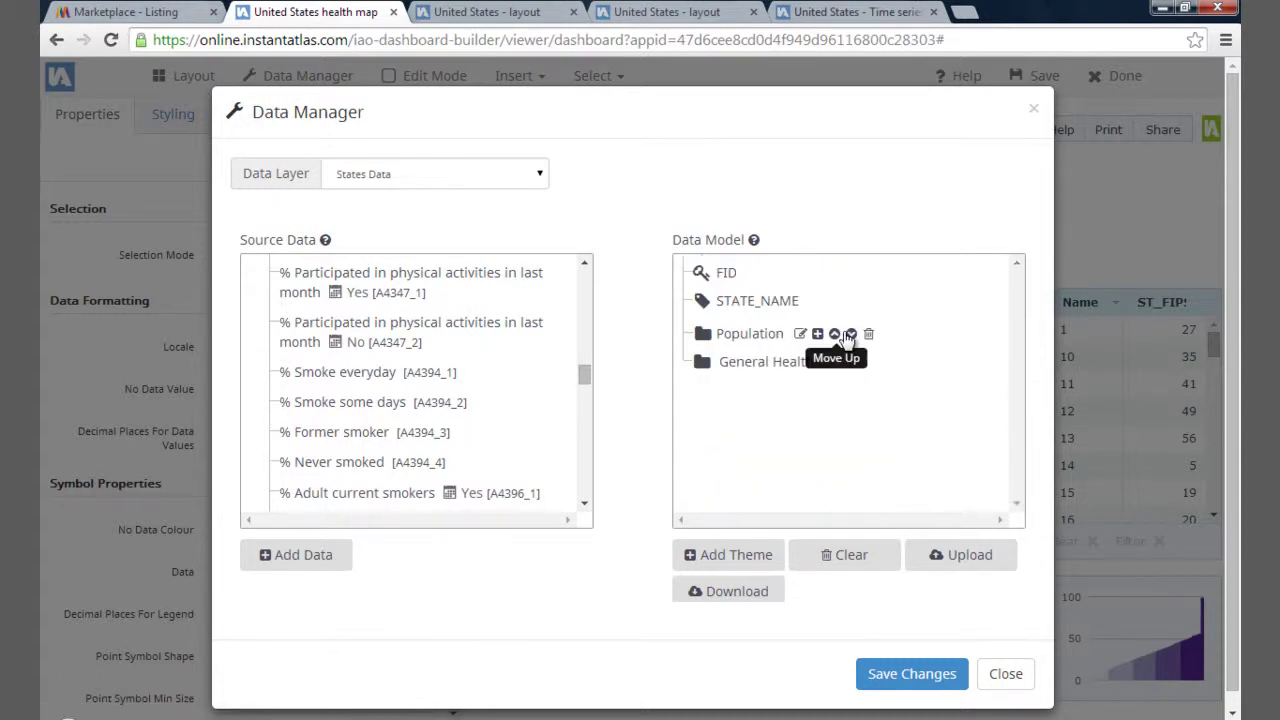
{"action": "left_click", "coordinate": [850, 334]}
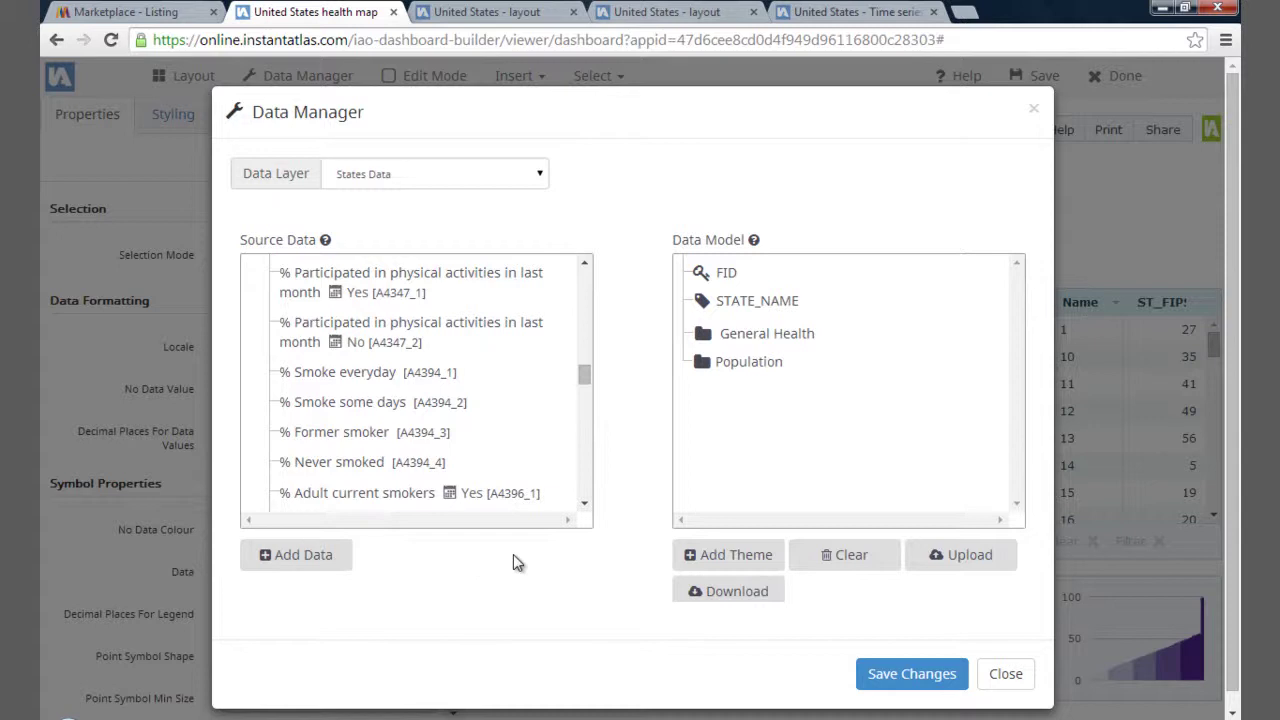
{"action": "left_click", "coordinate": [903, 677]}
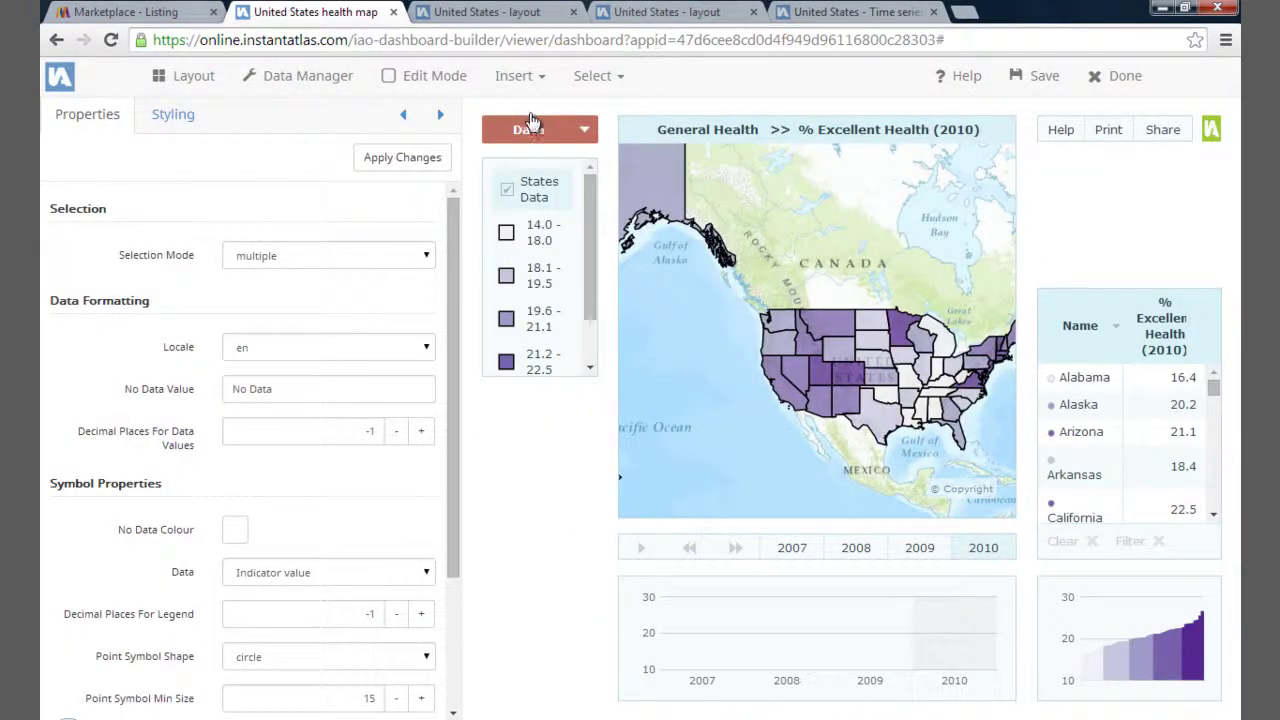
Browse the General Health and Population themes in the data list and display % Very Good Health for 2010.
{"action": "left_click", "coordinate": [567, 135]}
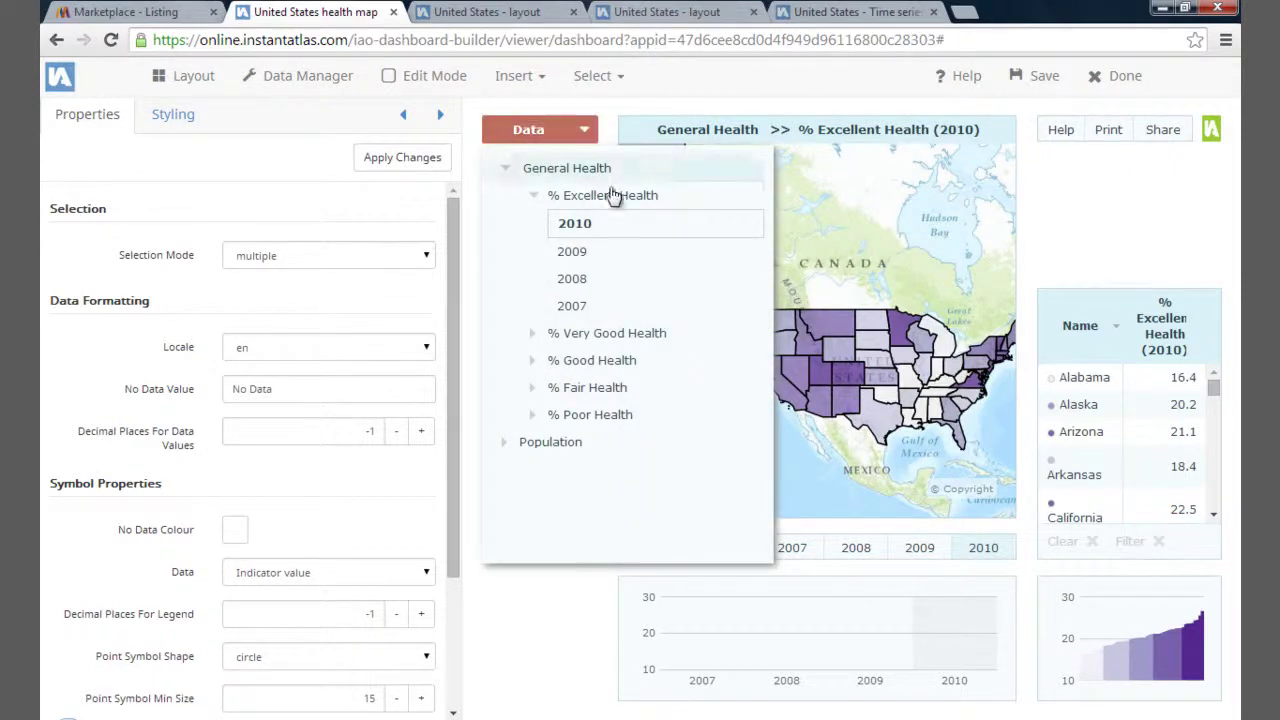
{"action": "left_click", "coordinate": [641, 338]}
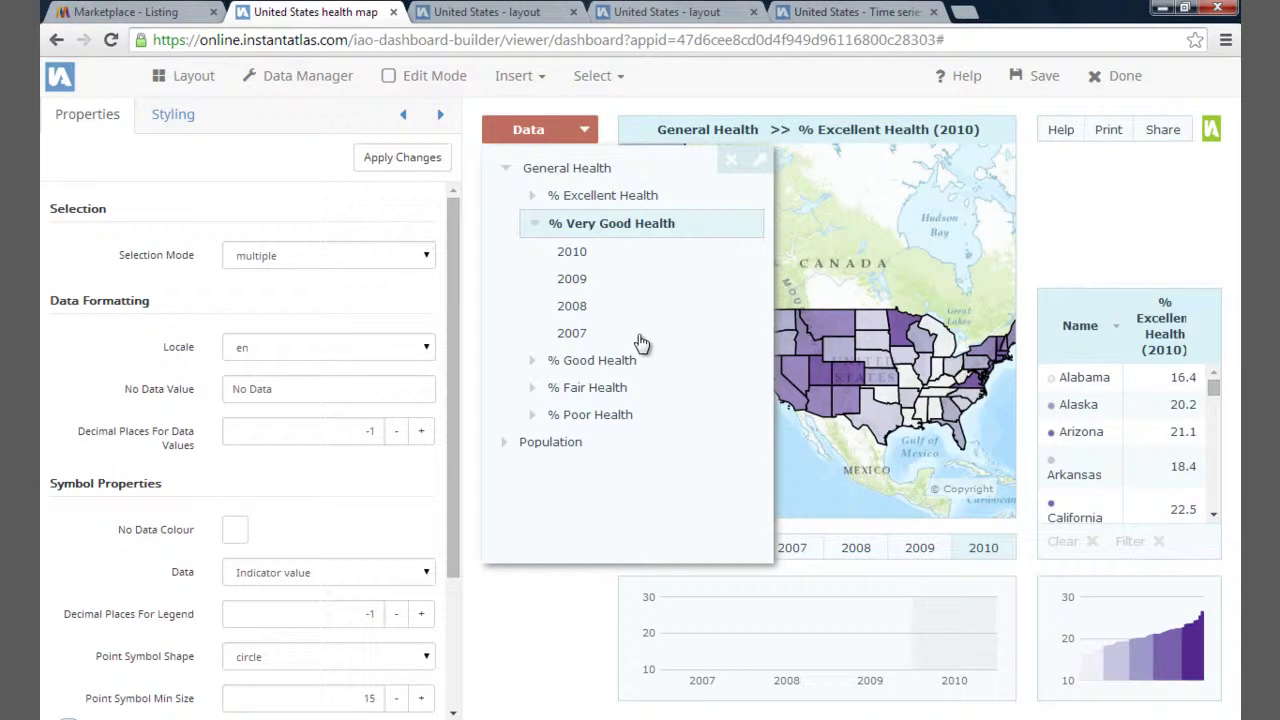
{"action": "left_click", "coordinate": [569, 446]}
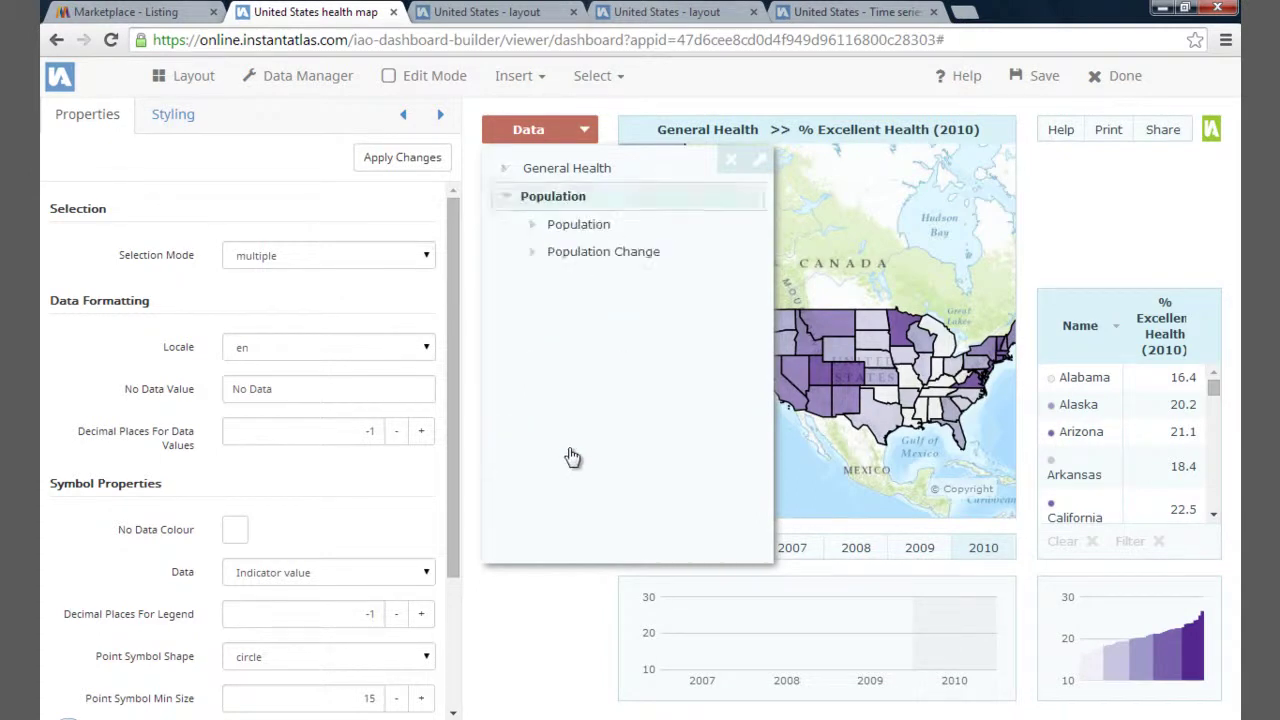
{"action": "left_click", "coordinate": [574, 224]}
{"action": "left_click", "coordinate": [590, 172]}
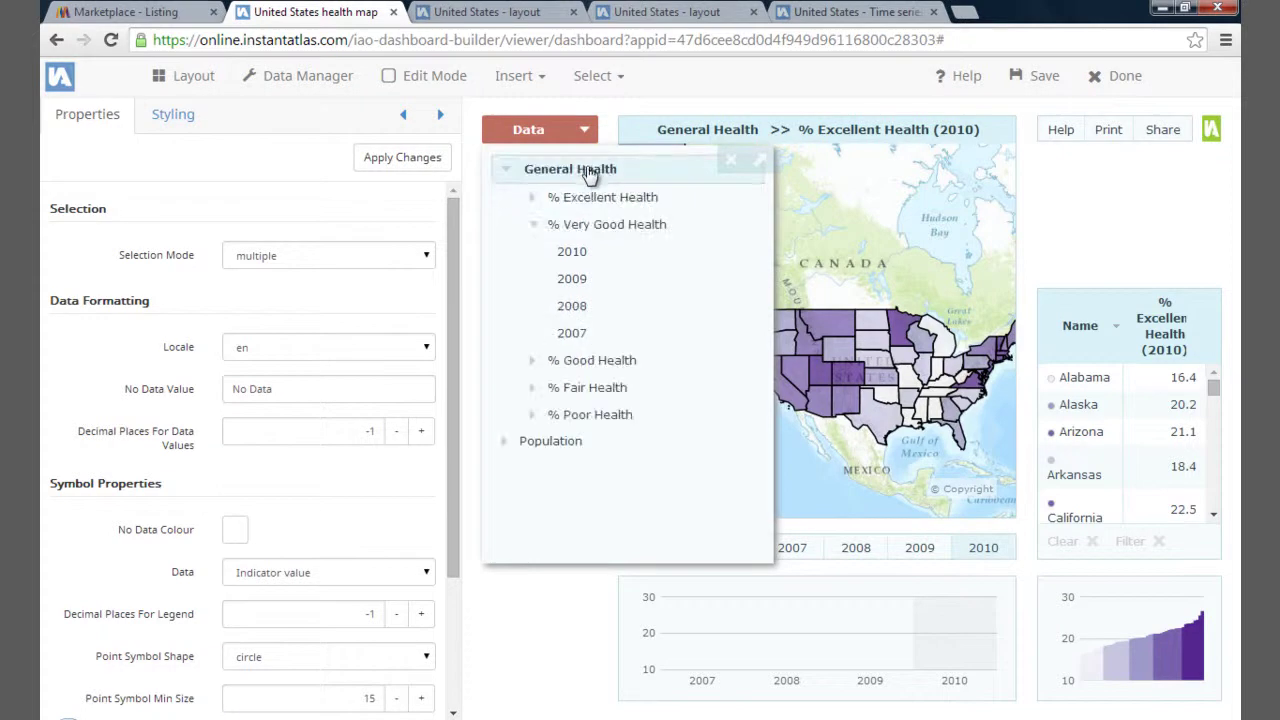
{"action": "left_click", "coordinate": [608, 246]}
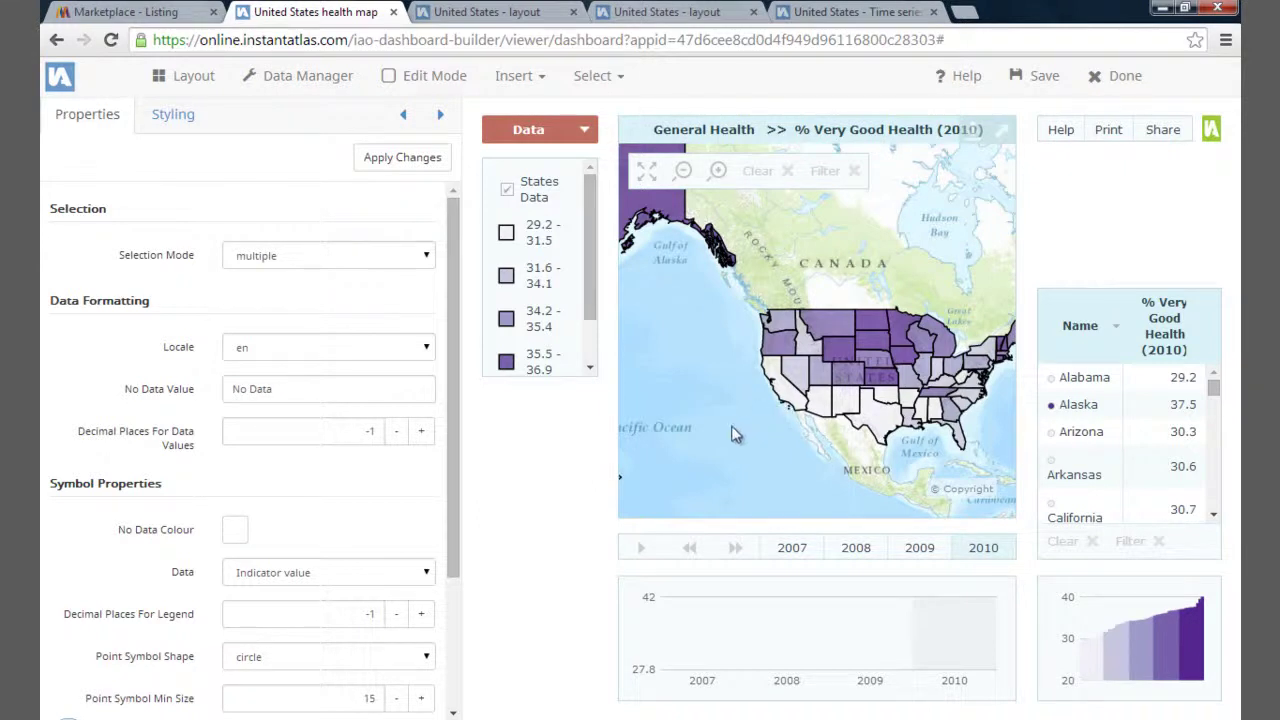
Turn on layout editing, move the map directly beneath the Data button, and place the legend over the map's lower-left corner.
{"action": "left_click", "coordinate": [424, 80]}
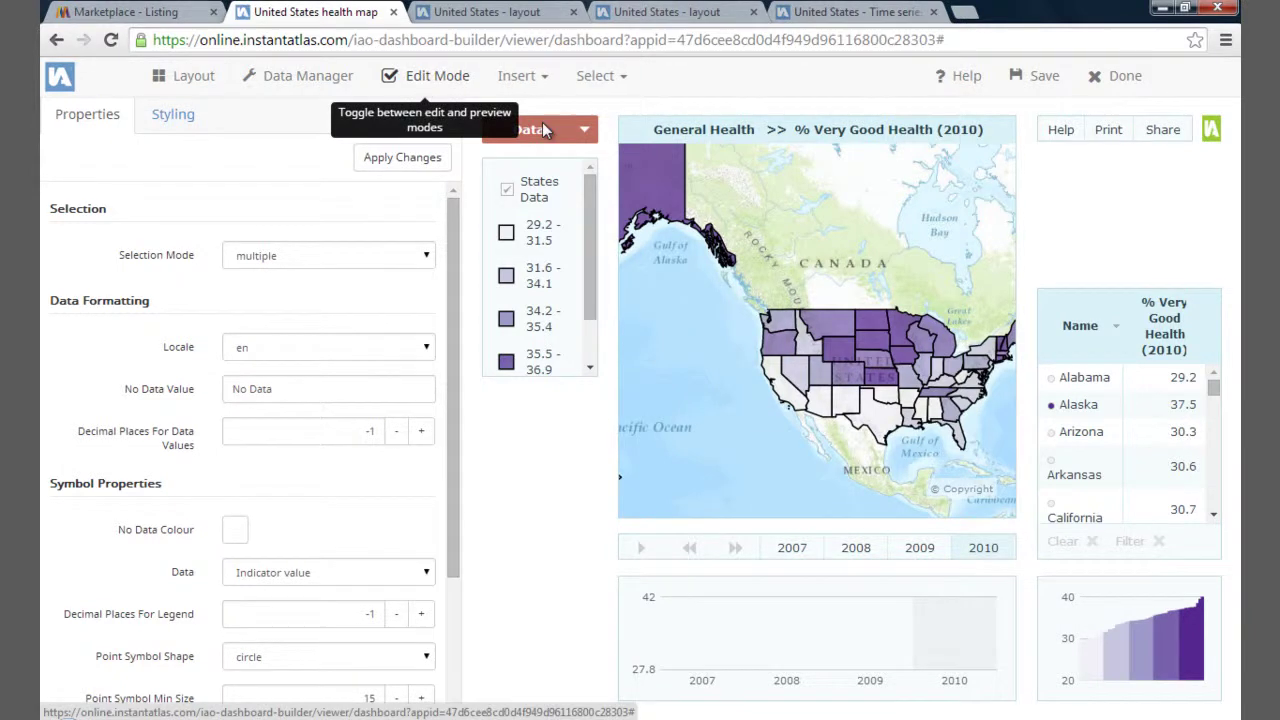
{"action": "left_click", "coordinate": [690, 258]}
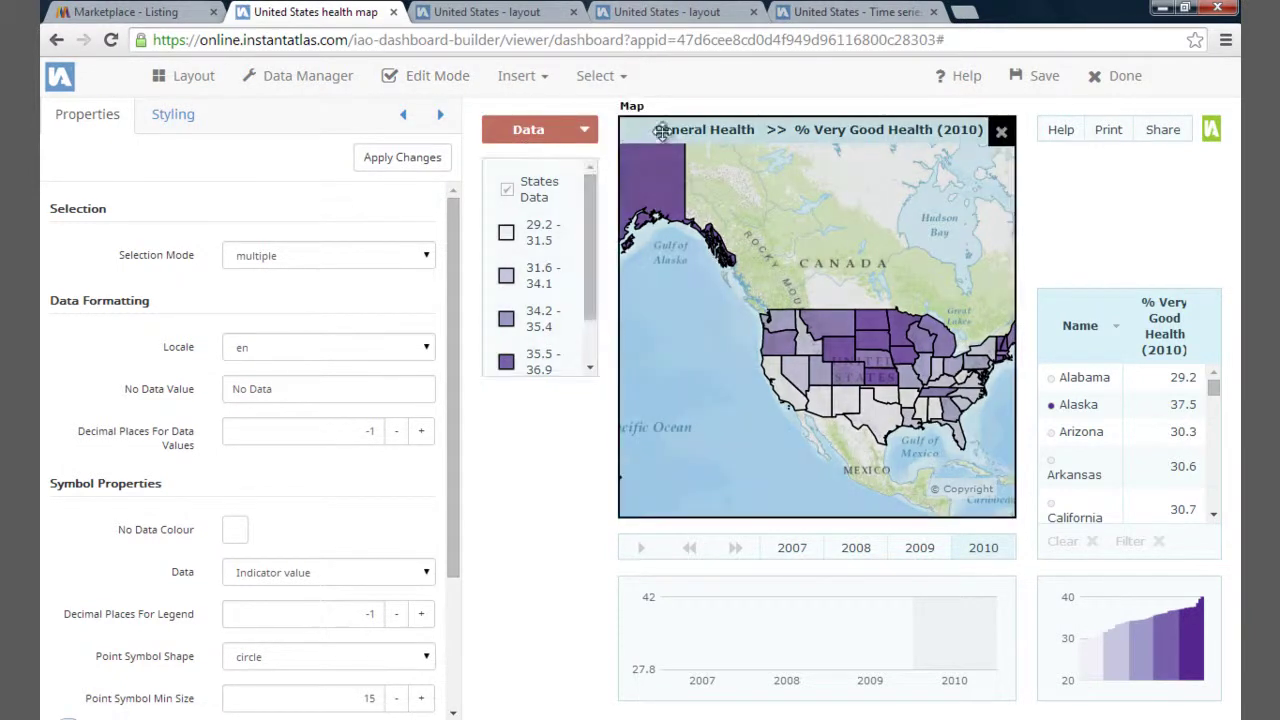
{"action": "left_click_drag", "start_coordinate": [661, 124], "coordinate": [661, 156]}
{"action": "left_click_drag", "start_coordinate": [766, 250], "coordinate": [633, 250]}
{"action": "left_click", "coordinate": [546, 235]}
{"action": "left_click_drag", "start_coordinate": [546, 235], "coordinate": [545, 385]}
{"action": "left_click", "coordinate": [726, 617]}
Move the data table up beside the map and enlarge it to nearly the map's height.
{"action": "left_click_drag", "start_coordinate": [1121, 435], "coordinate": [1000, 297]}
{"action": "left_click_drag", "start_coordinate": [1100, 430], "coordinate": [1191, 501]}
{"action": "left_click", "coordinate": [715, 280]}
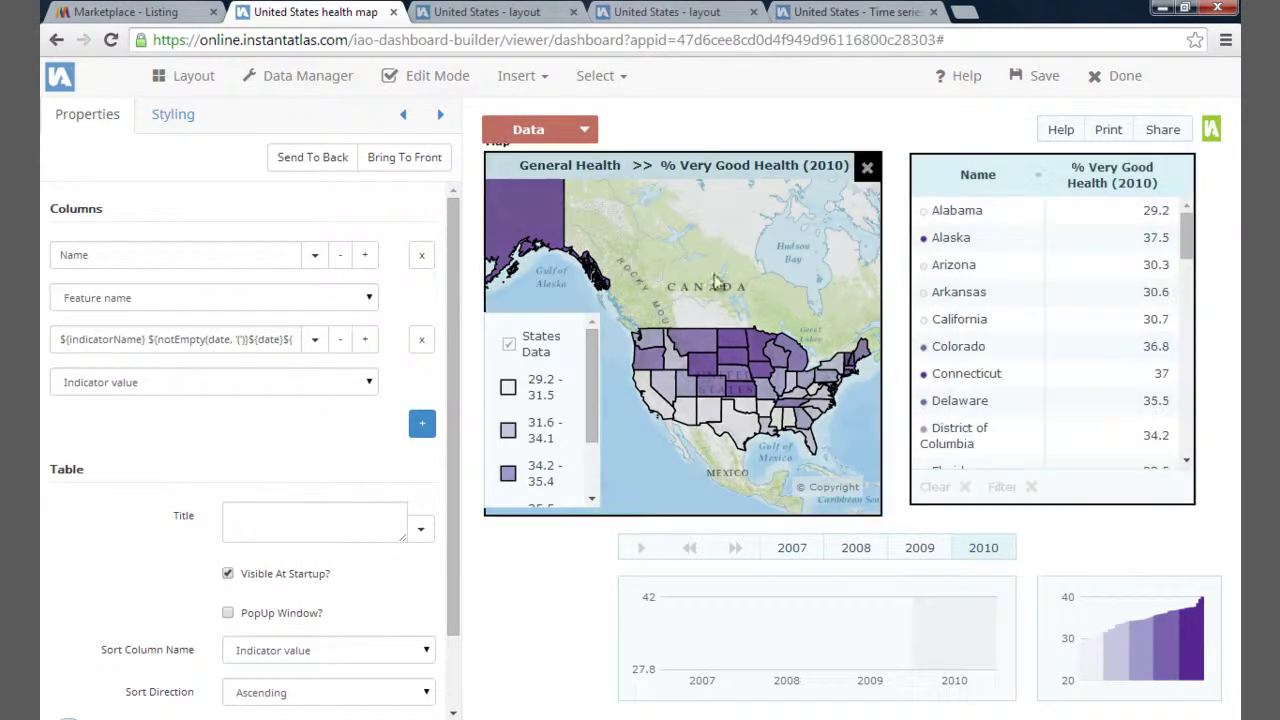
Examine the finished time series dashboard in its browser tab and show its 2010 bar chart of smoking indicators.
{"action": "left_click", "coordinate": [549, 11]}
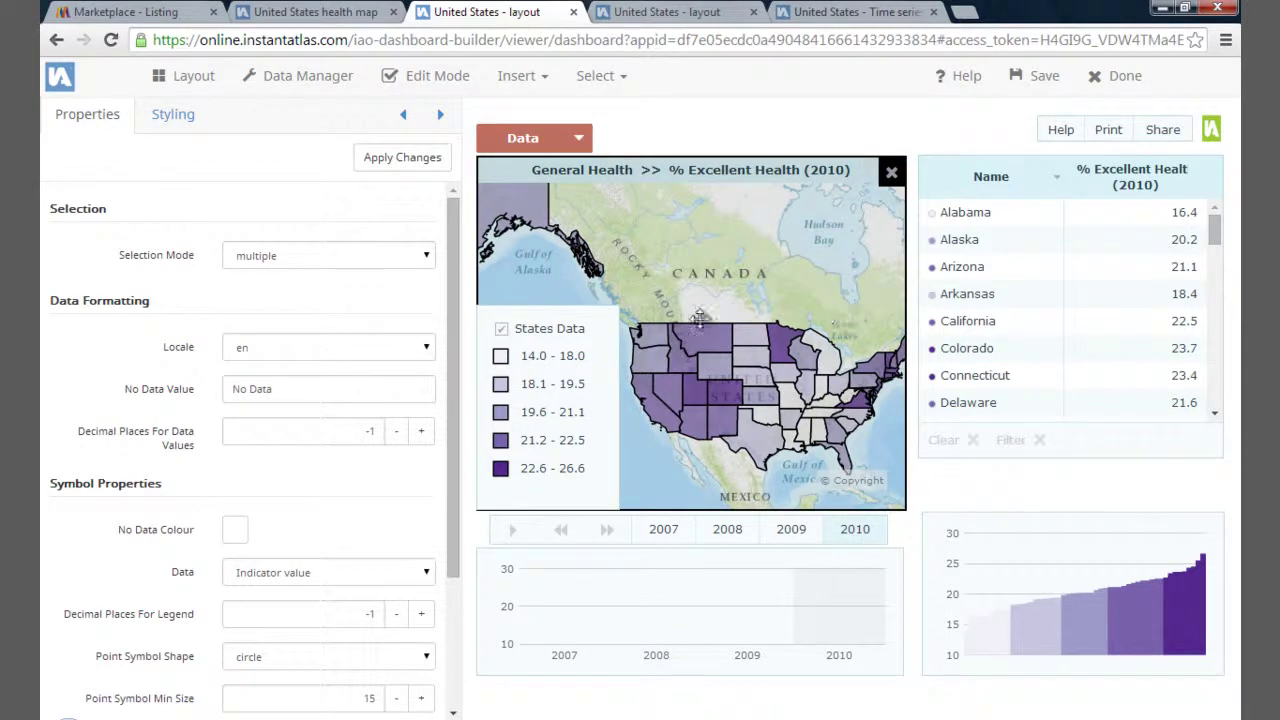
{"action": "left_click", "coordinate": [884, 10]}
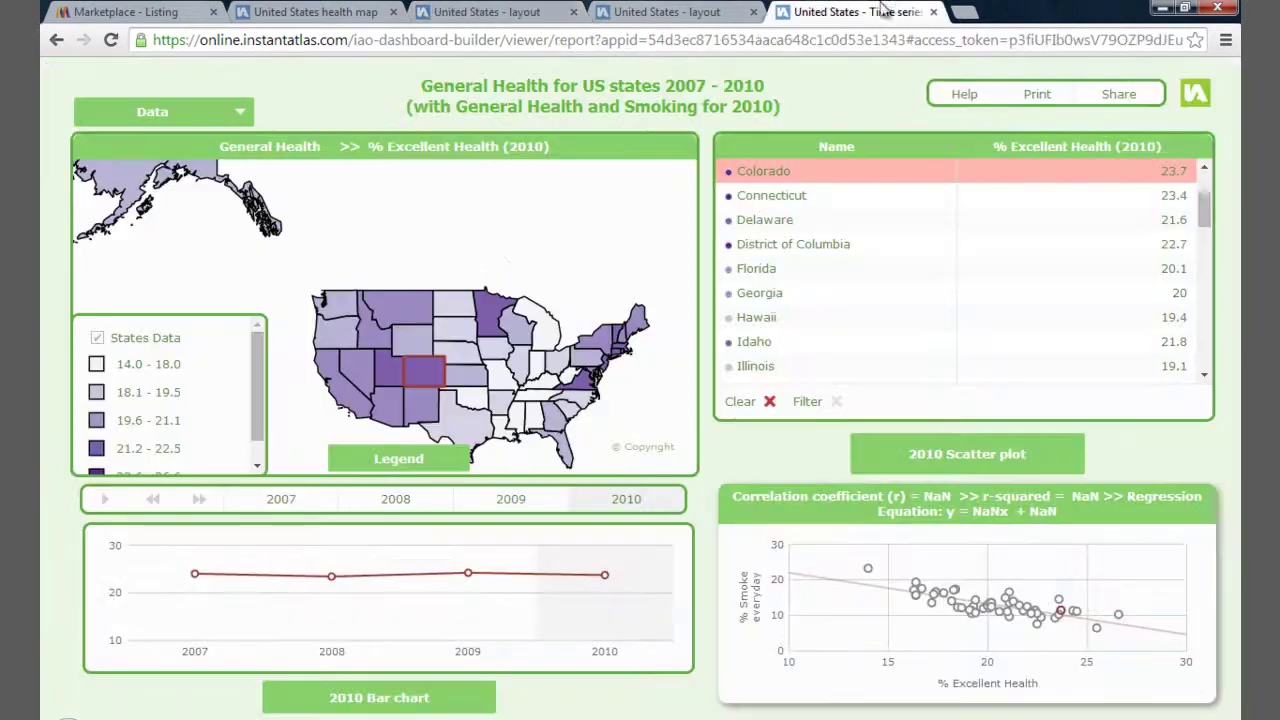
{"action": "left_click", "coordinate": [487, 704]}
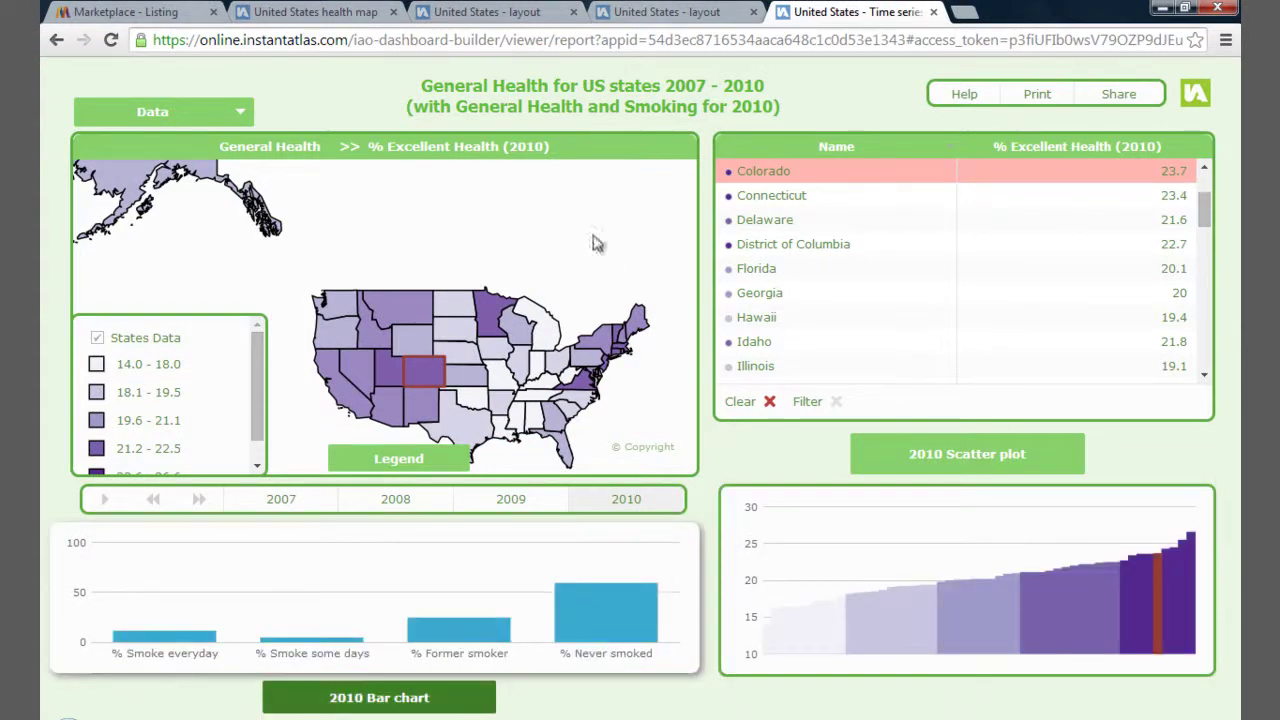
Return to the prepared United States layout and insert an Area Breakdown Bar Chart with its data source set to associate.
{"action": "left_click", "coordinate": [535, 12]}
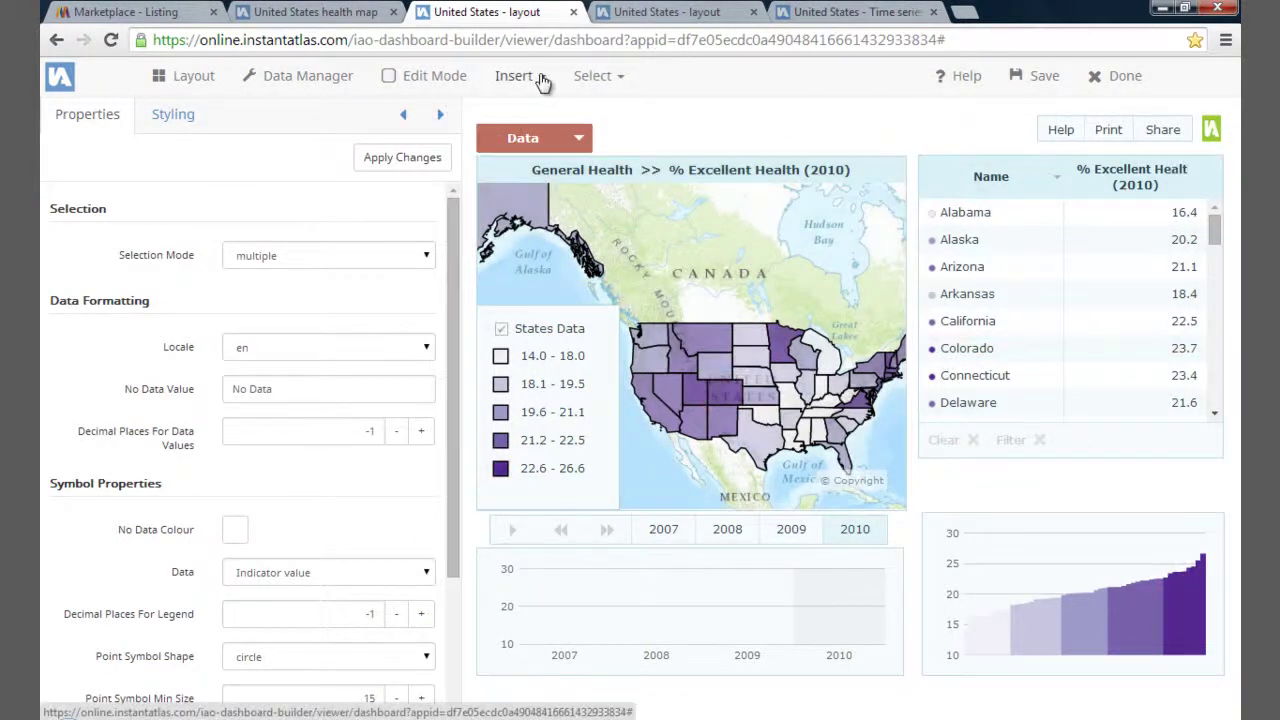
{"action": "left_click", "coordinate": [540, 78]}
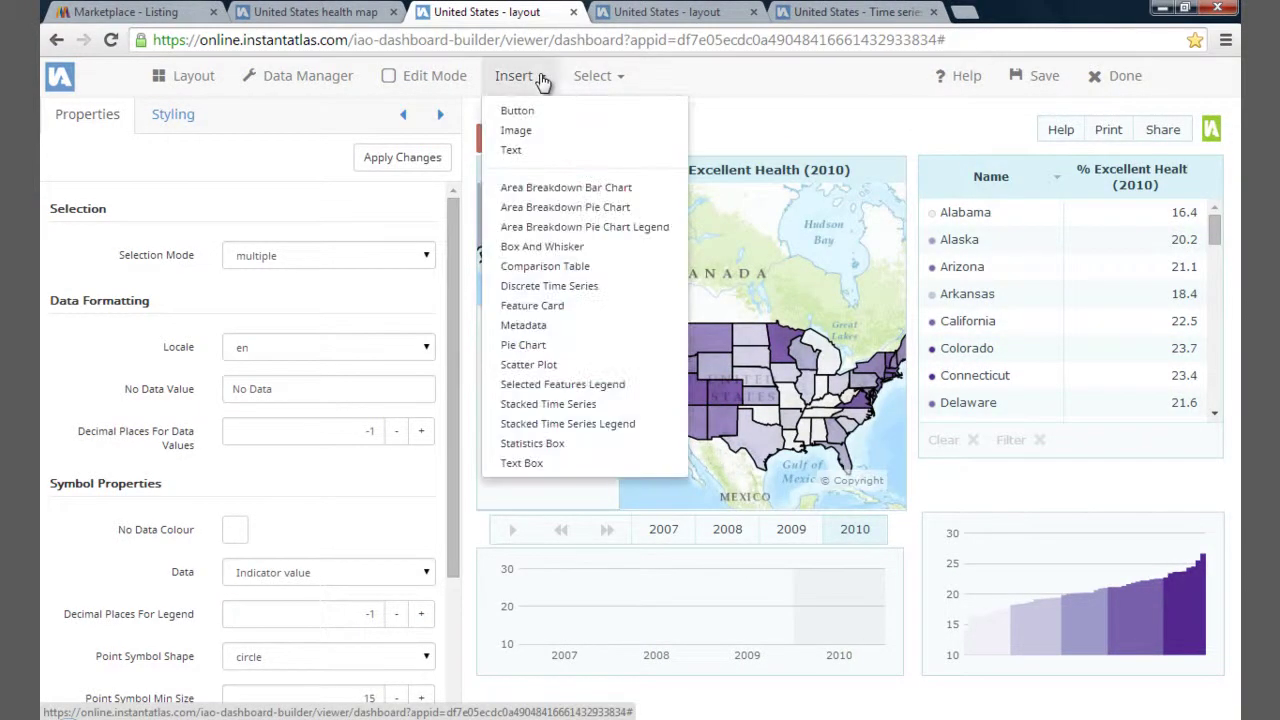
{"action": "left_click", "coordinate": [596, 190]}
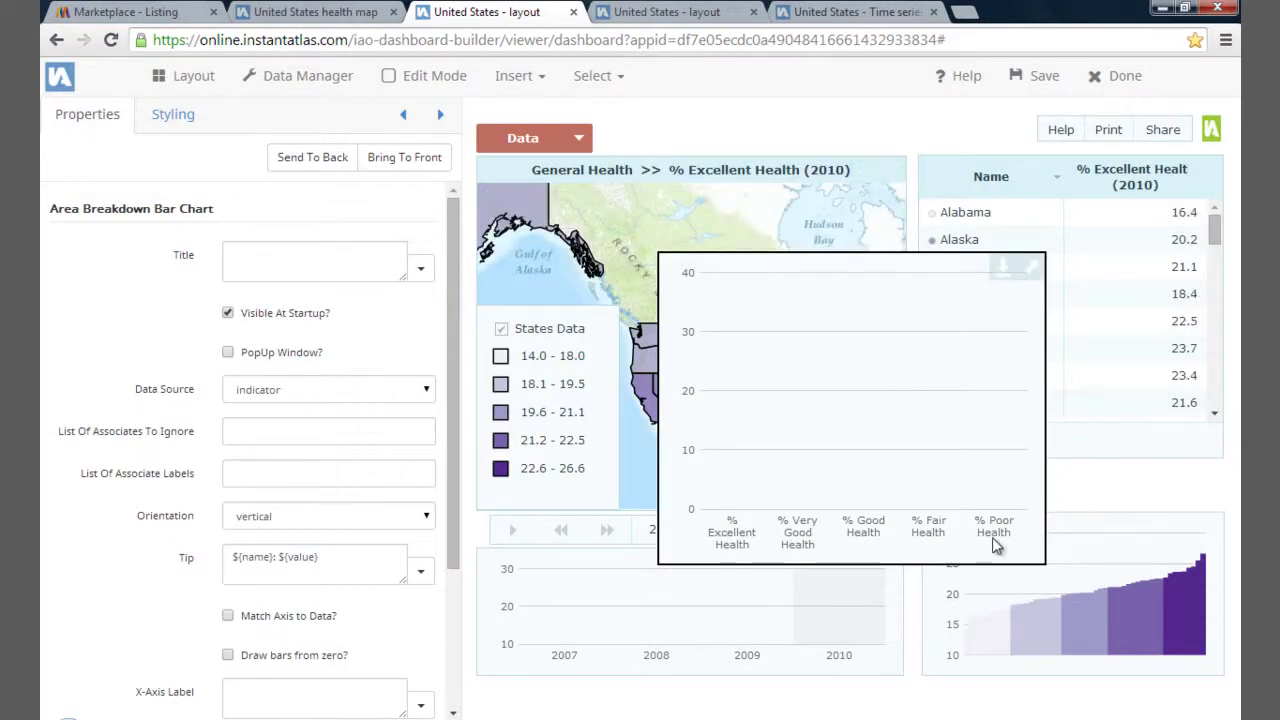
{"action": "left_click", "coordinate": [423, 396]}
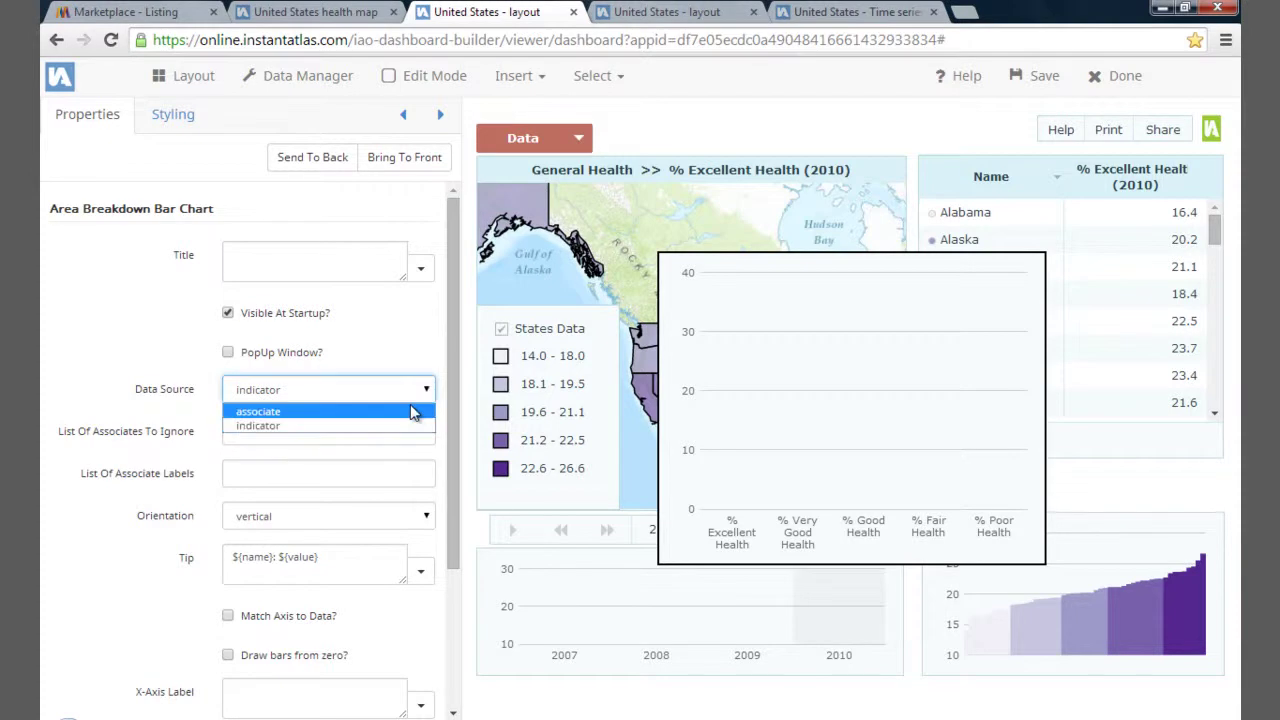
{"action": "left_click", "coordinate": [410, 405]}
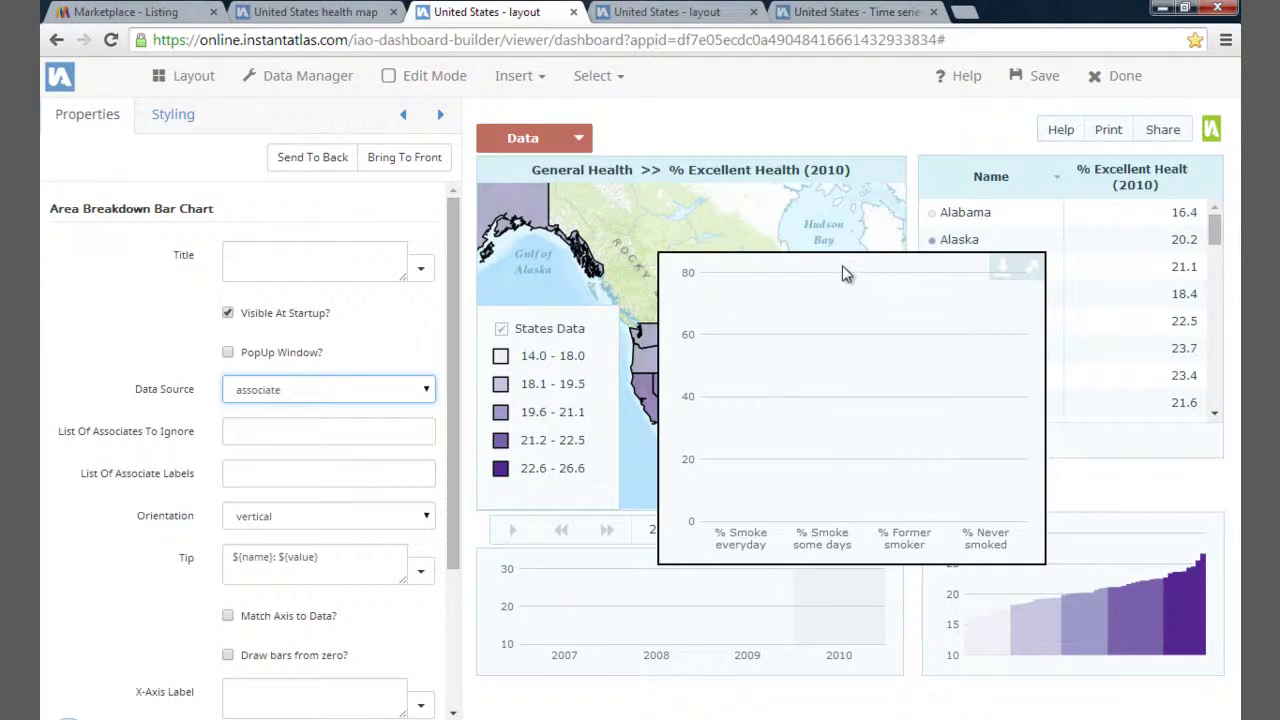
Move and resize the Area Breakdown Bar Chart to cover the time series chart below the map, then turn off layout editing.
{"action": "left_click", "coordinate": [452, 77]}
{"action": "left_click_drag", "start_coordinate": [755, 429], "coordinate": [646, 506]}
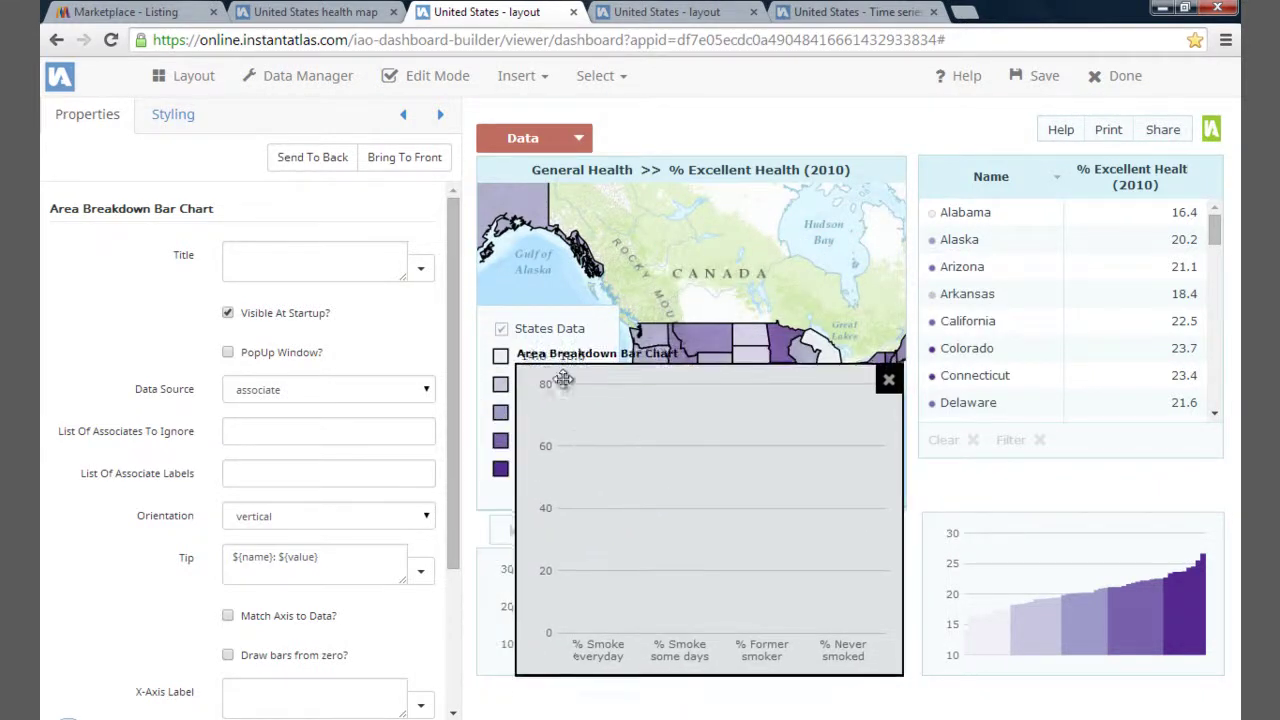
{"action": "left_click_drag", "start_coordinate": [517, 366], "coordinate": [480, 555]}
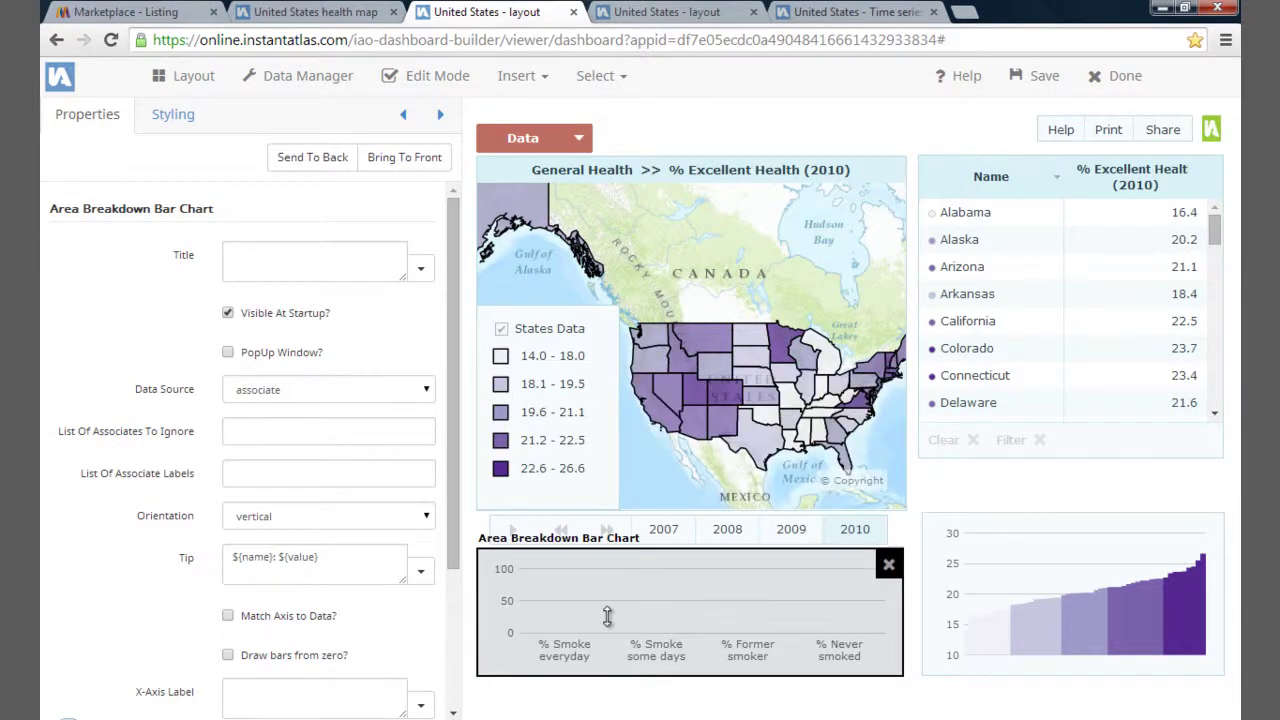
{"action": "left_click", "coordinate": [762, 705]}
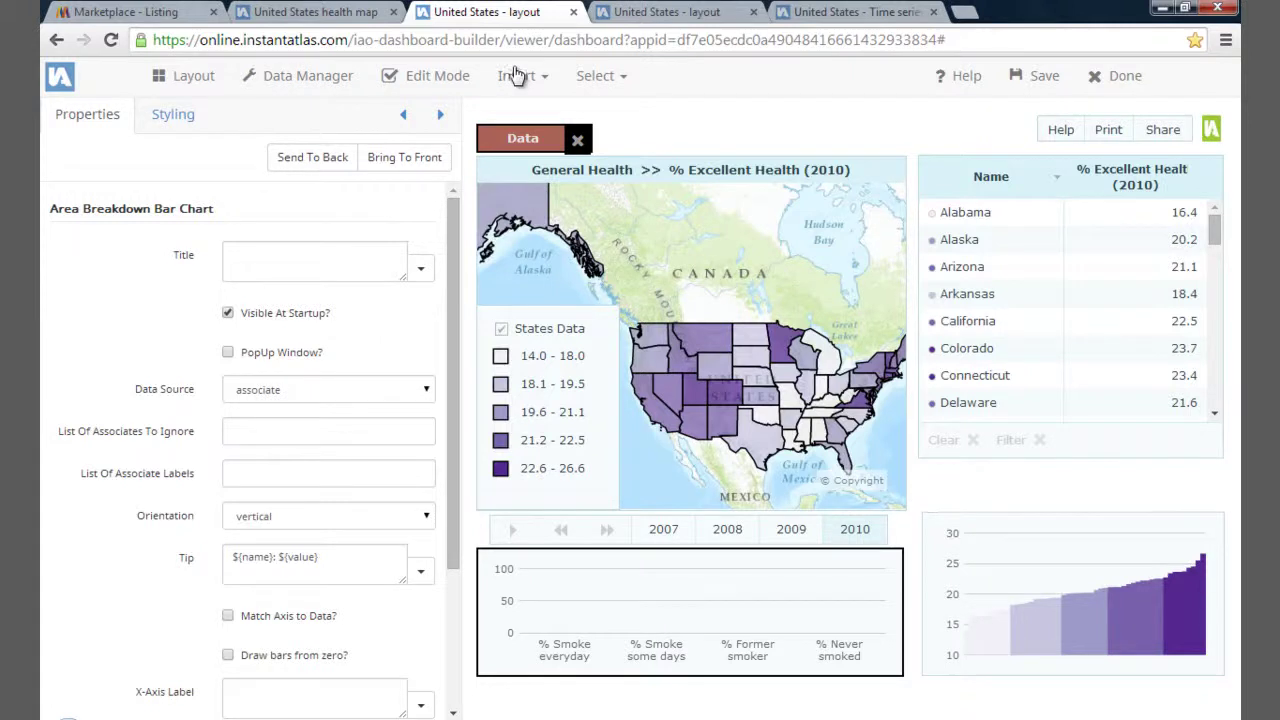
{"action": "left_click", "coordinate": [403, 75]}
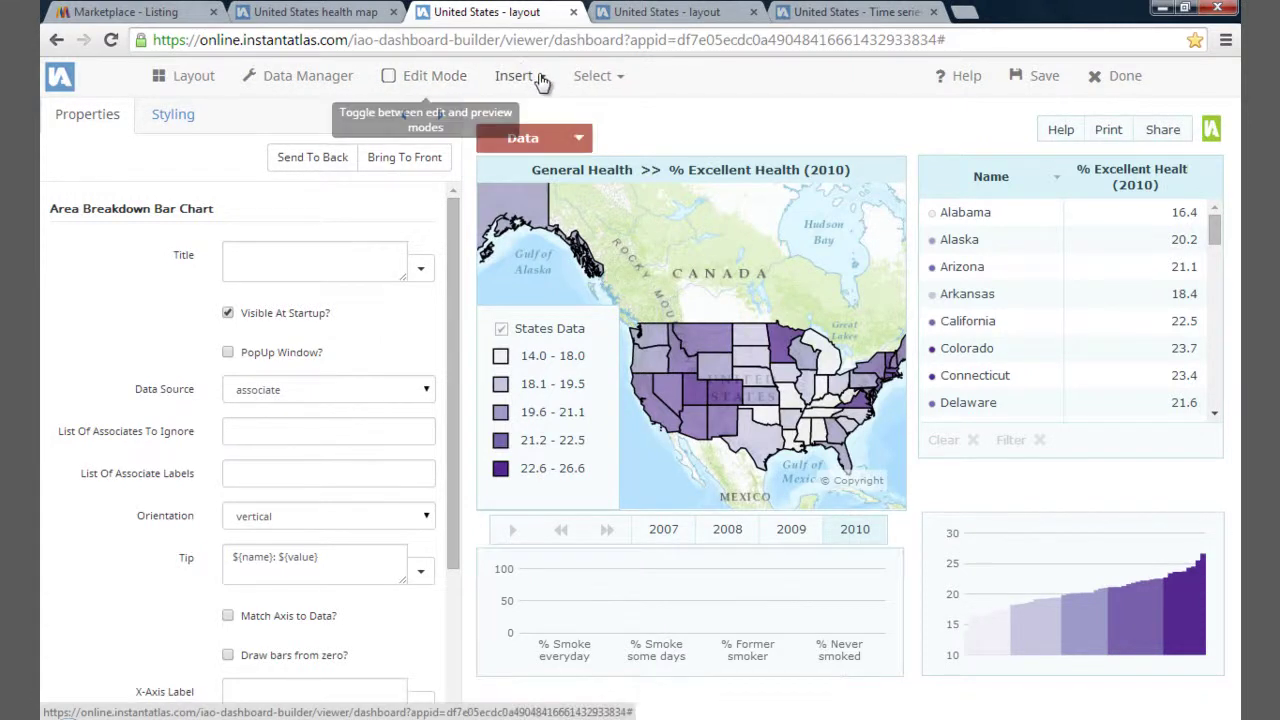
Insert a button labelled "2010 Bar Chart" and link it to Toggle areaBreakdownBarChart.
{"action": "left_click", "coordinate": [538, 78]}
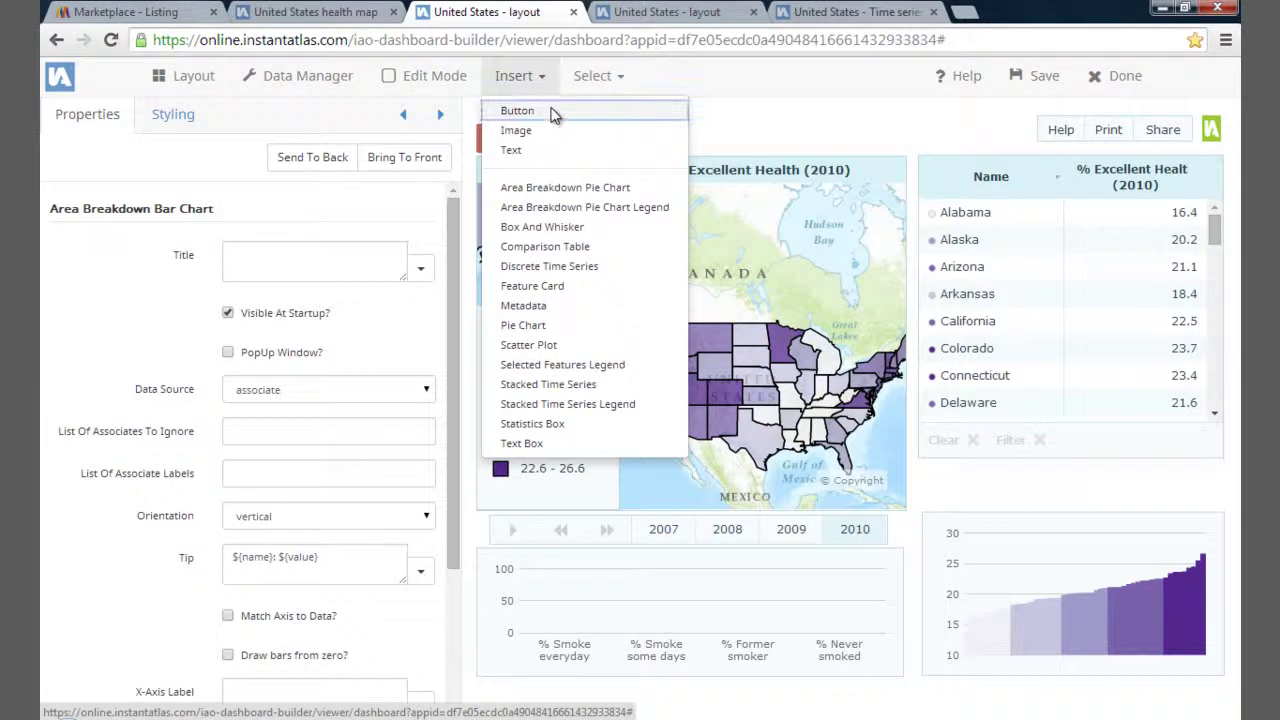
{"action": "left_click", "coordinate": [553, 112]}
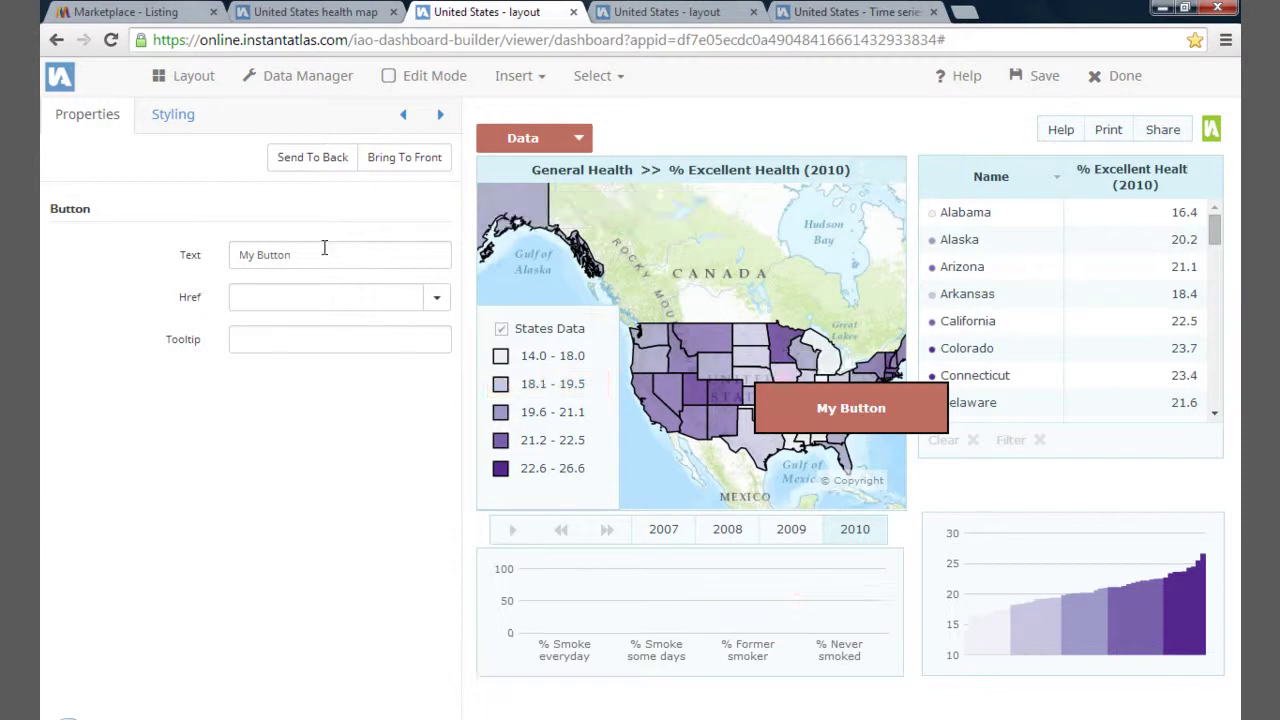
{"action": "left_click_drag", "start_coordinate": [285, 255], "coordinate": [209, 260]}
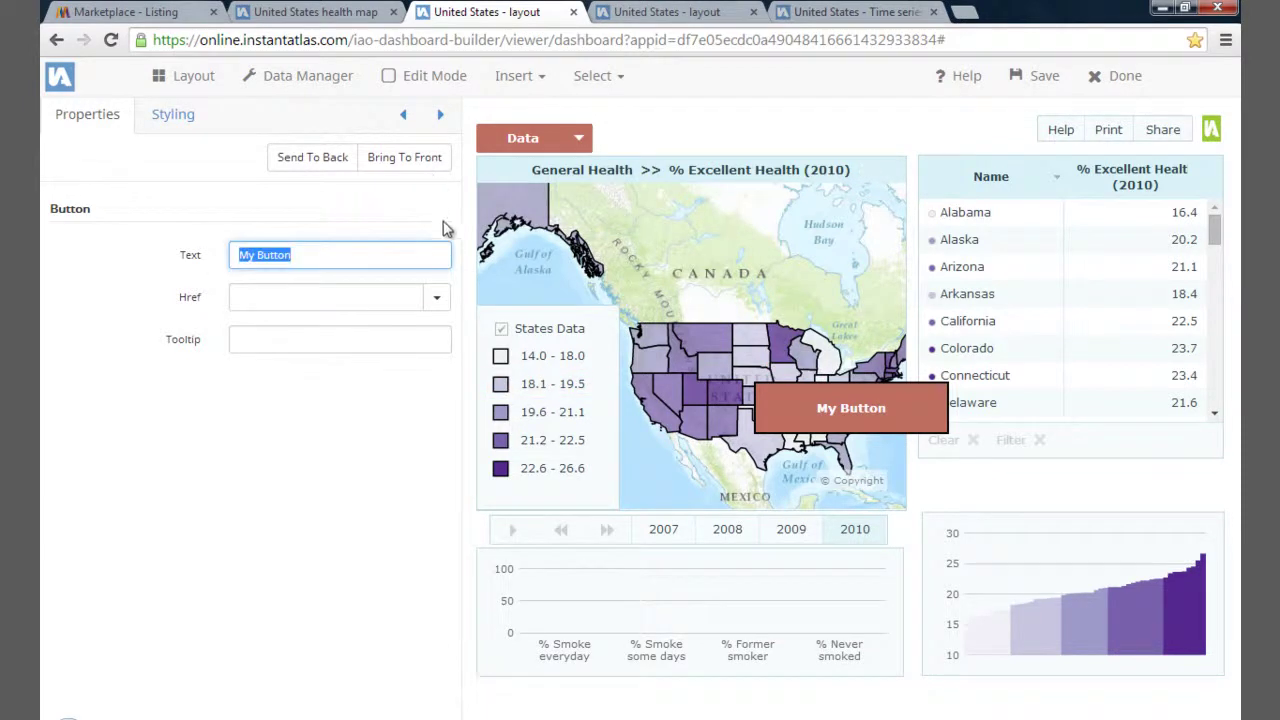
{"action": "type", "text": "20"}
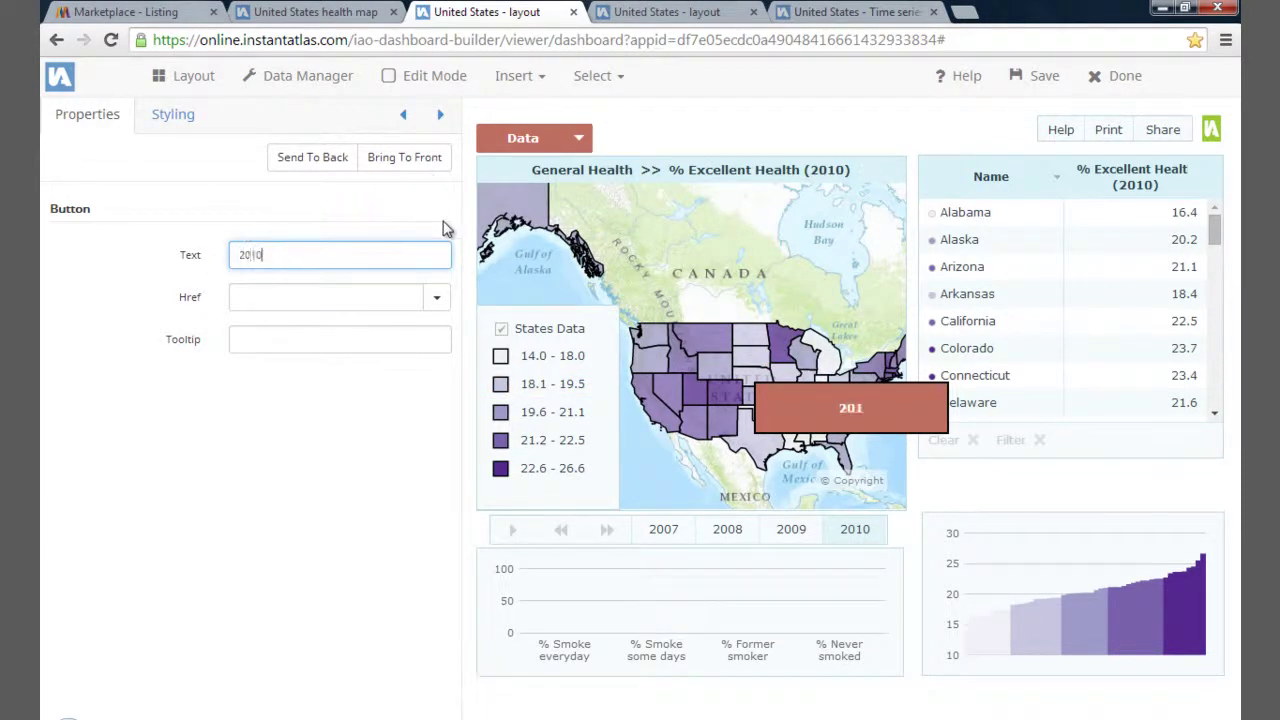
{"action": "type", "text": "10 Bar Chart"}
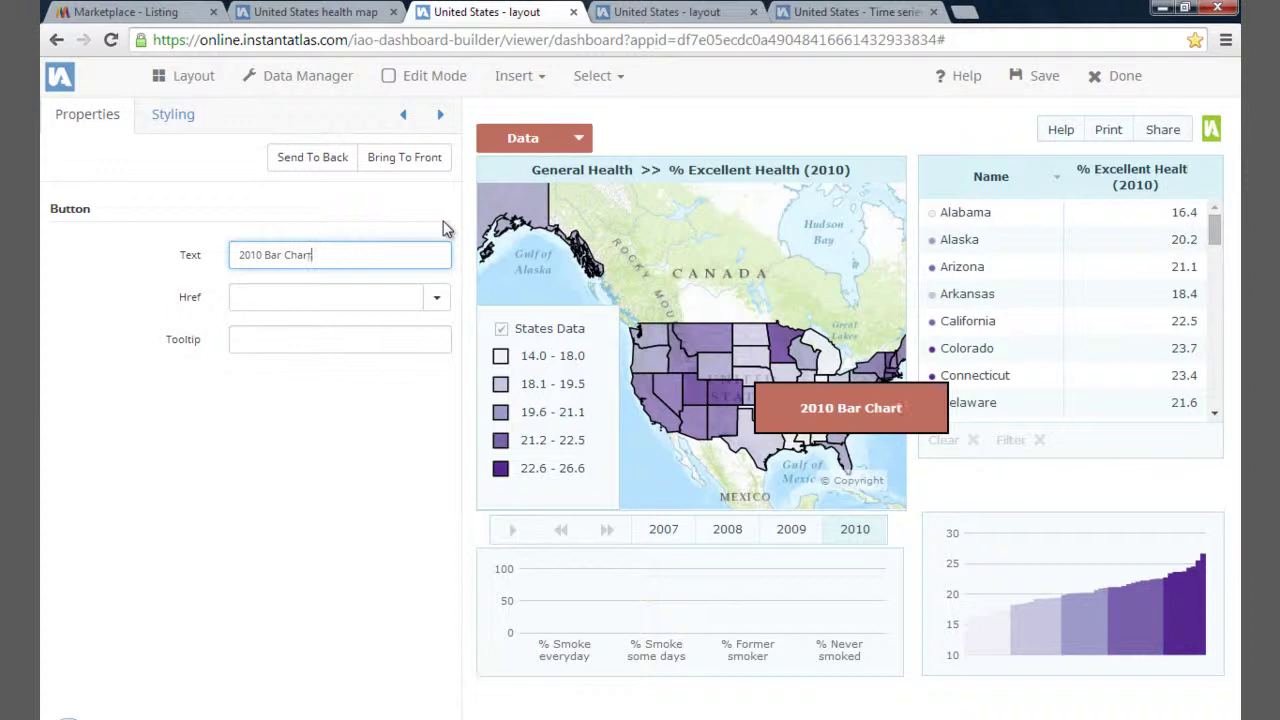
{"action": "left_click", "coordinate": [440, 306]}
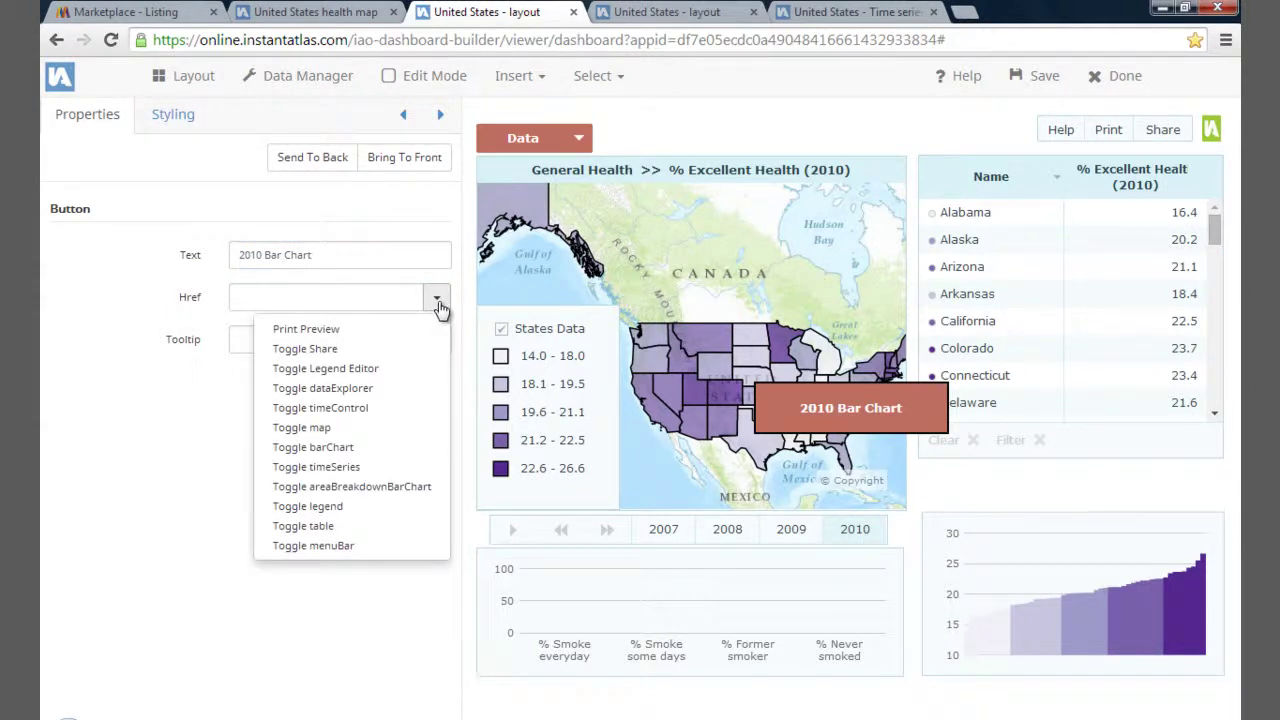
{"action": "left_click", "coordinate": [402, 487]}
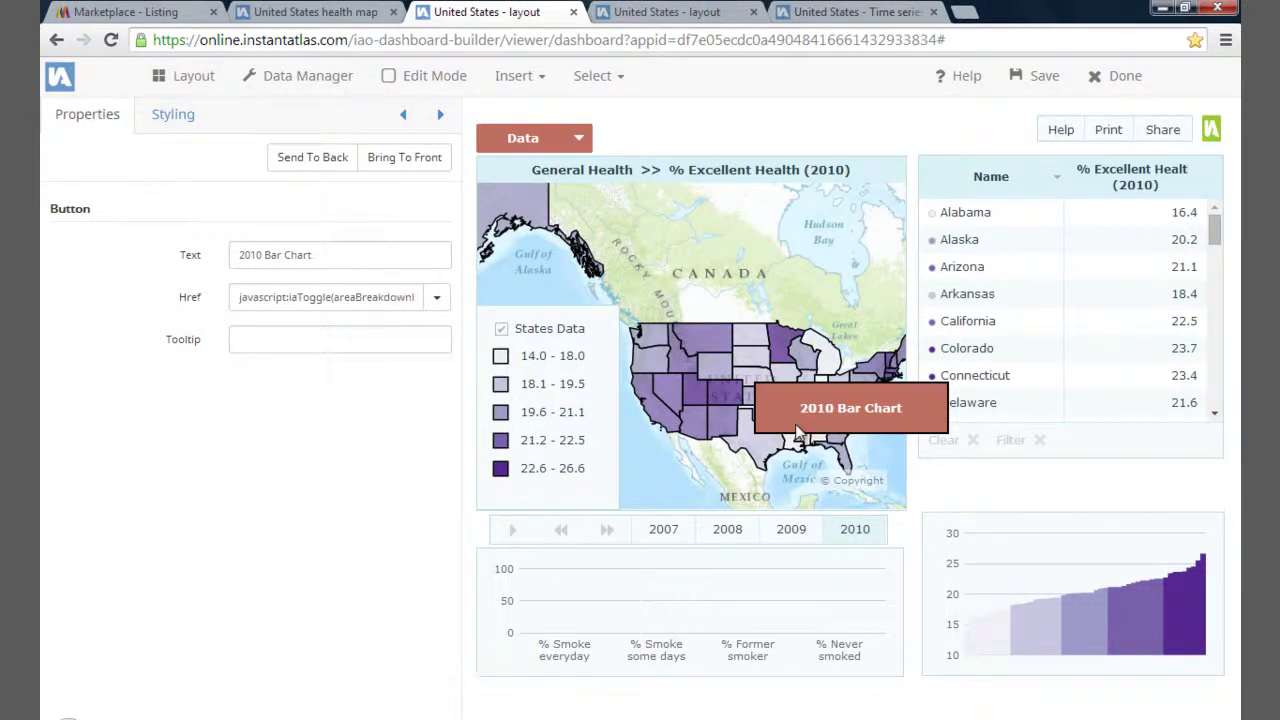
Turn on layout editing, shrink the 2010 Bar Chart button and place it centred below the bar chart.
{"action": "left_click", "coordinate": [440, 80]}
{"action": "left_click_drag", "start_coordinate": [834, 411], "coordinate": [639, 703]}
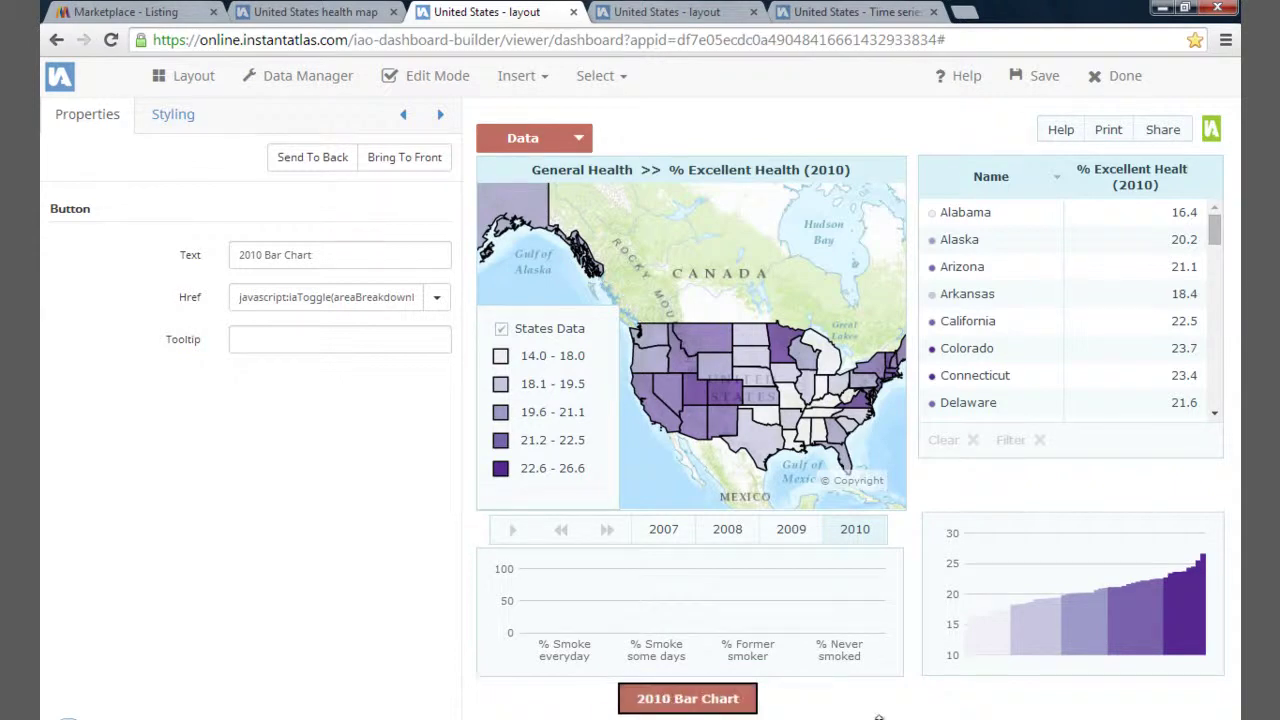
{"action": "left_click", "coordinate": [932, 423]}
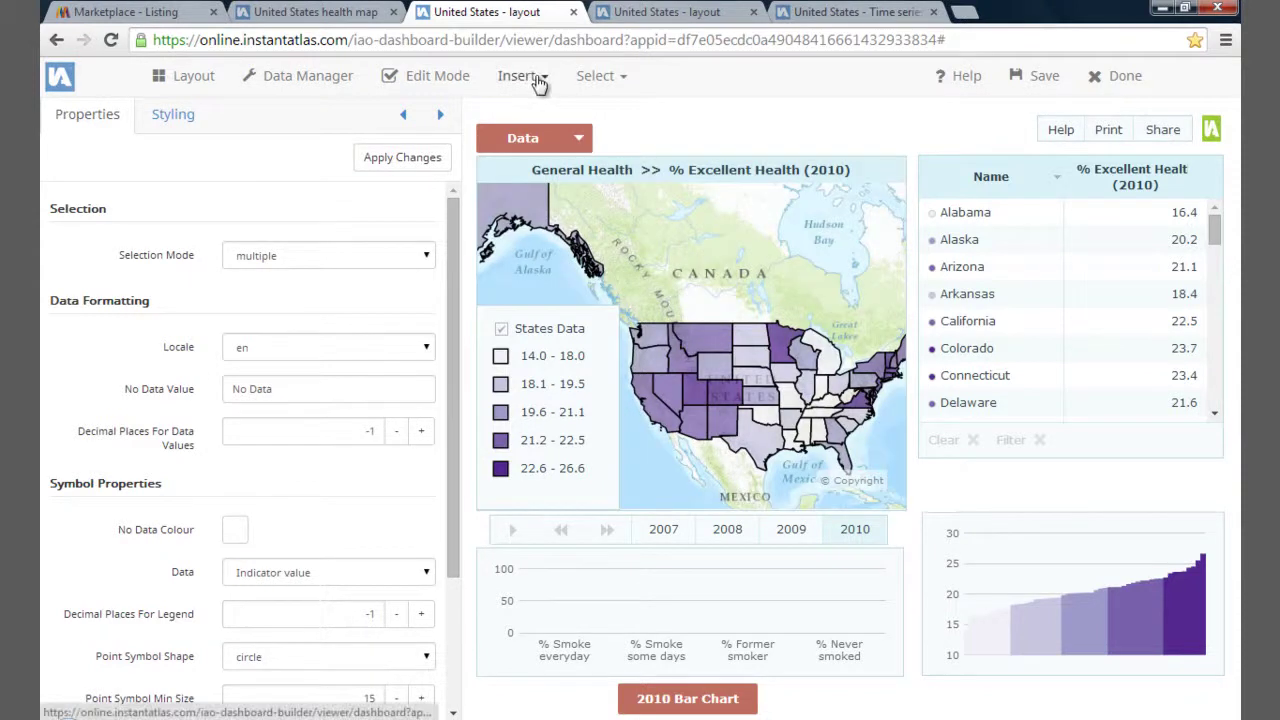
Insert a Scatter Plot, keeping Indicator value as the X-axis data and setting the Y-axis data to % Smoke everyday.
{"action": "left_click", "coordinate": [536, 78]}
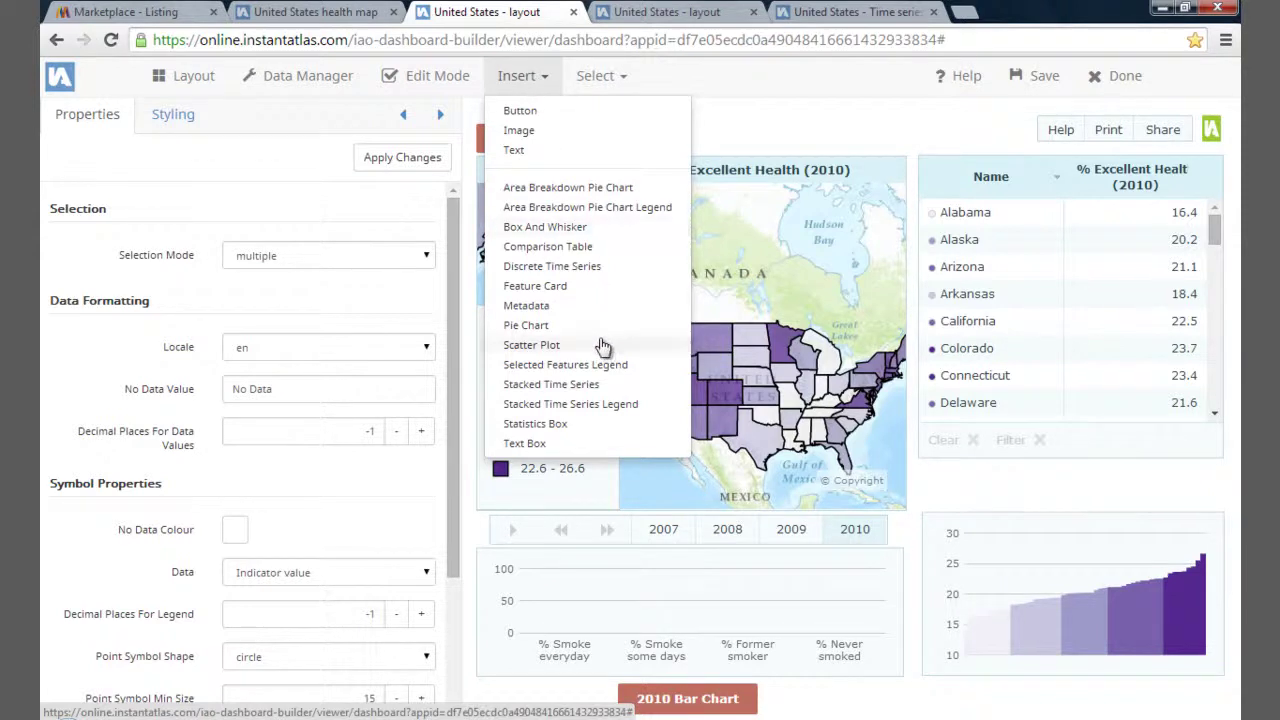
{"action": "left_click", "coordinate": [531, 345]}
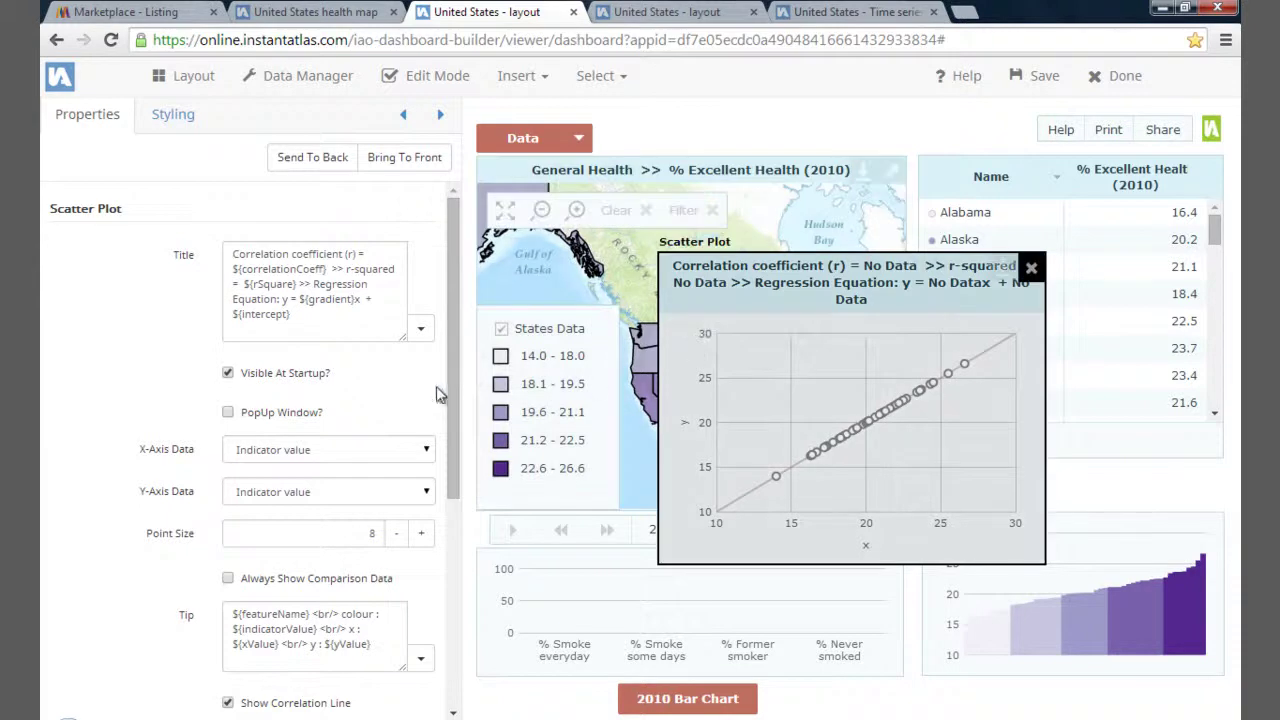
{"action": "left_click", "coordinate": [424, 452]}
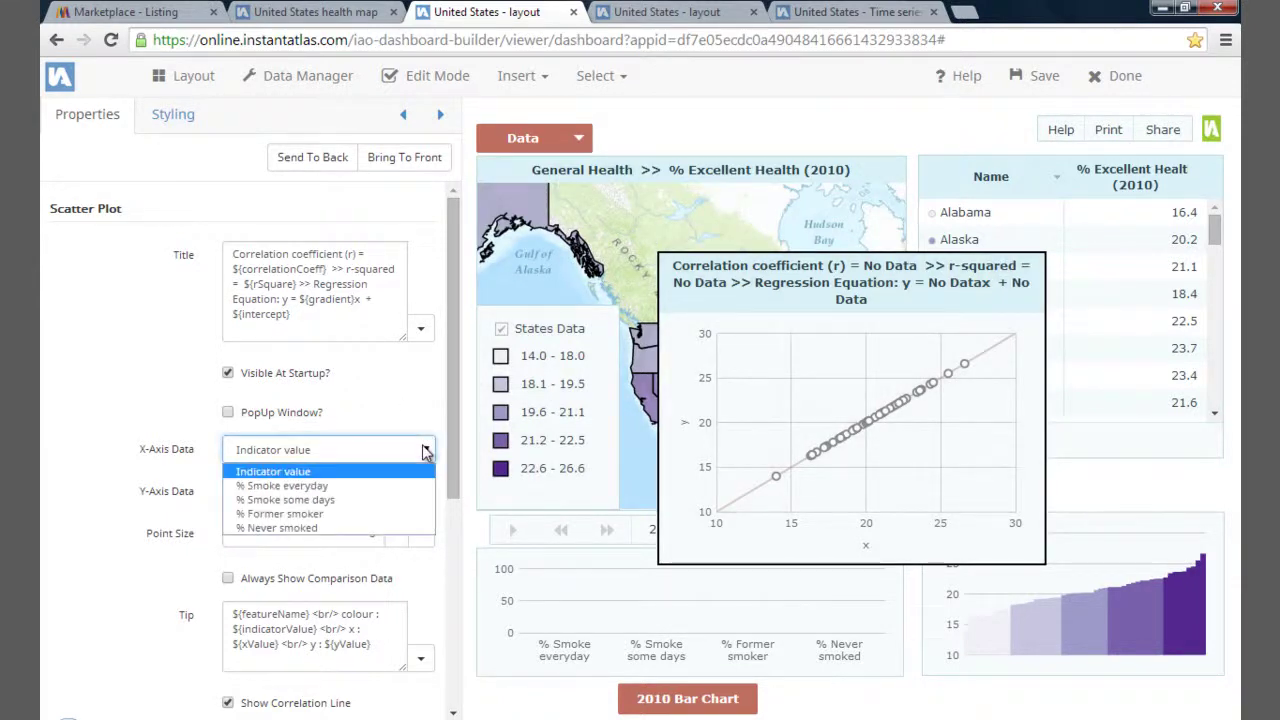
{"action": "left_click", "coordinate": [424, 452]}
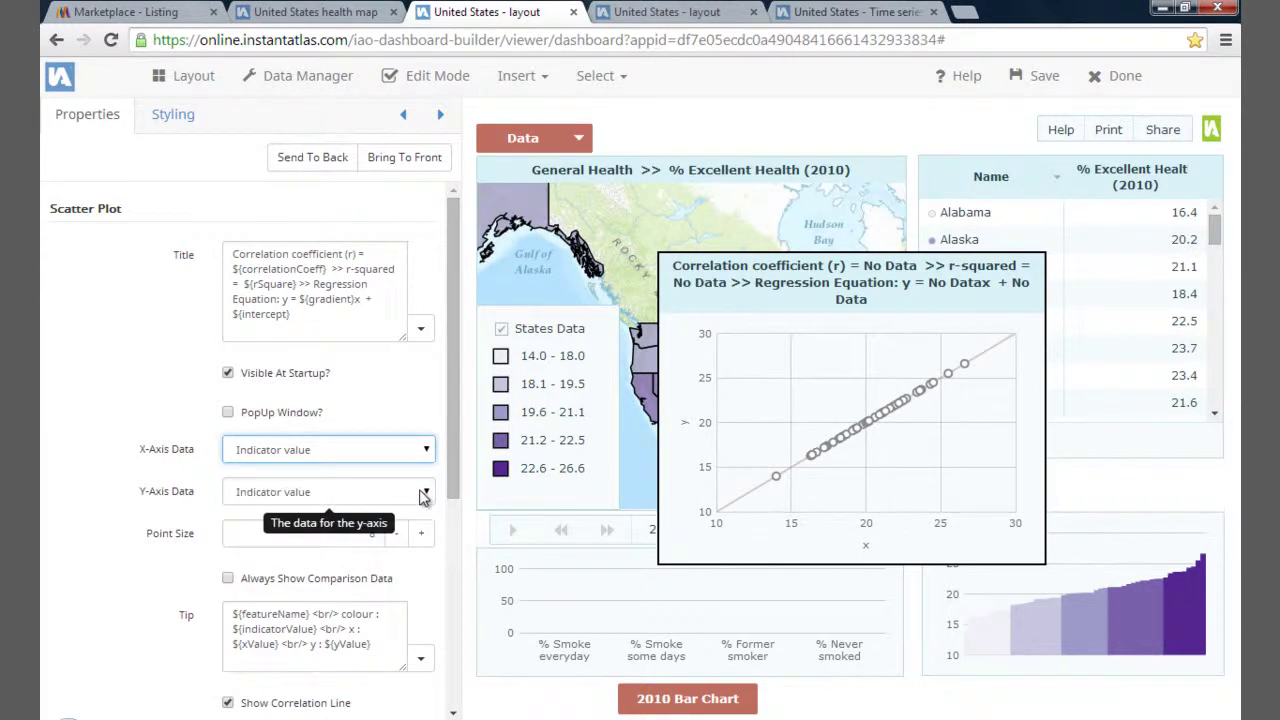
{"action": "left_click", "coordinate": [421, 494]}
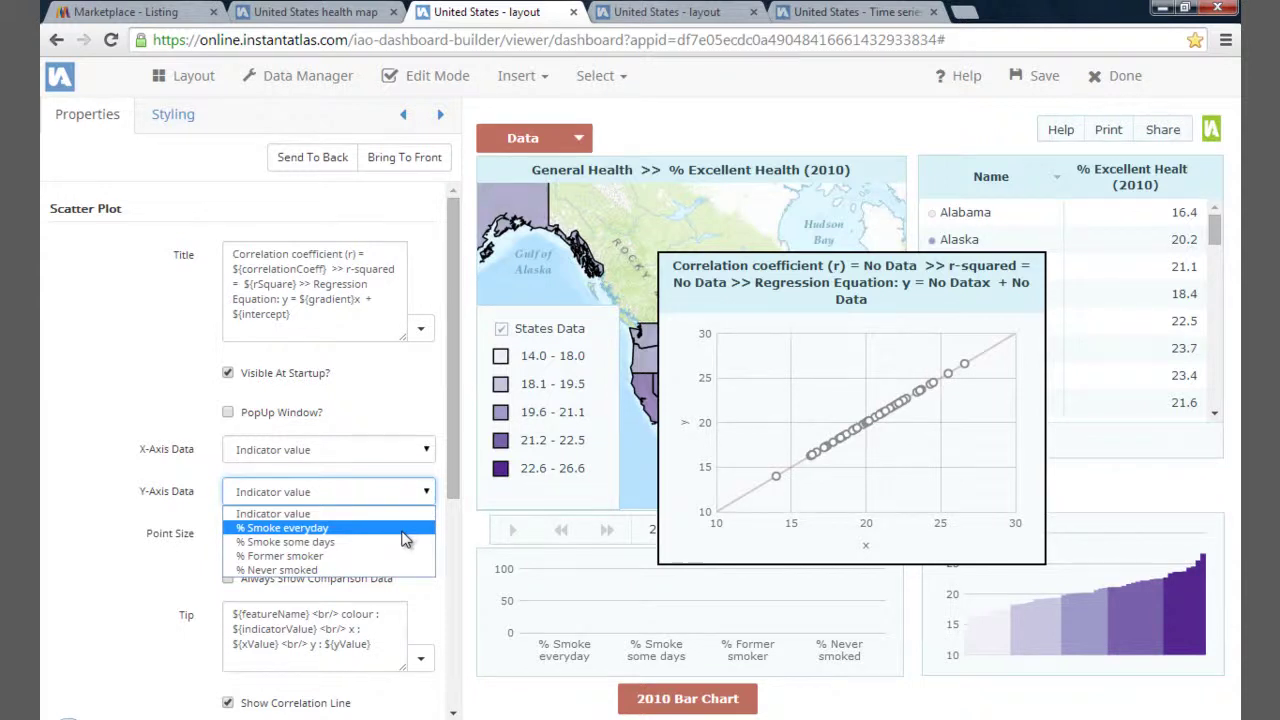
{"action": "left_click", "coordinate": [402, 529]}
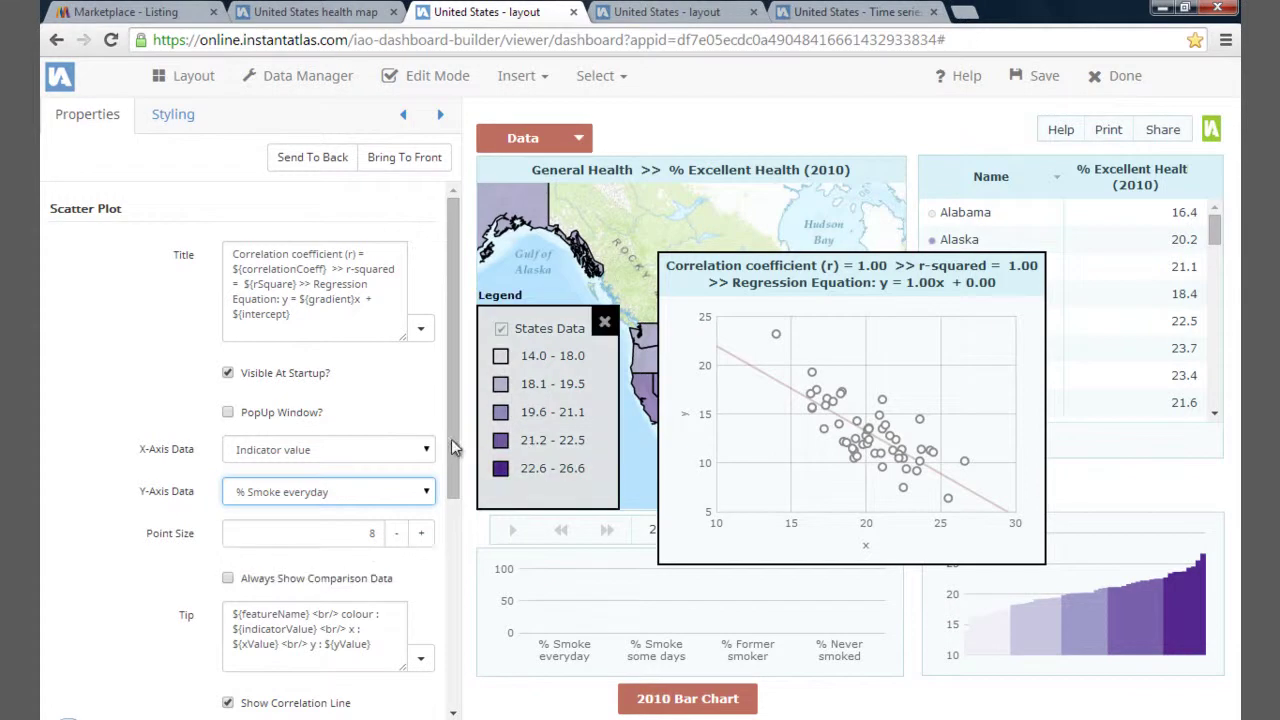
Set the scatter plot's X-axis label to the Indicator name substitution and its Y-axis label to "% Smoke everyday".
{"action": "left_click_drag", "start_coordinate": [451, 449], "coordinate": [451, 471]}
{"action": "scroll", "coordinate": [247, 562], "scroll_direction": "down", "scroll_amount": 3}
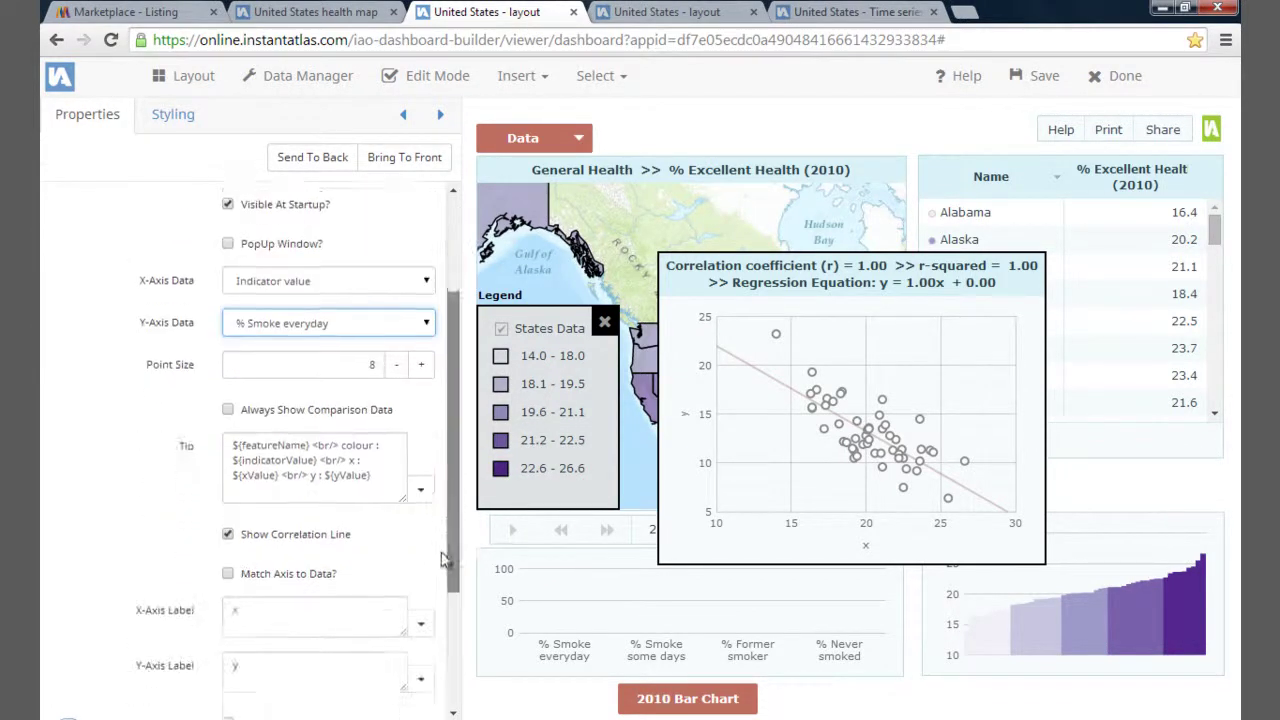
{"action": "key", "text": "BackSpace"}
{"action": "left_click", "coordinate": [420, 575]}
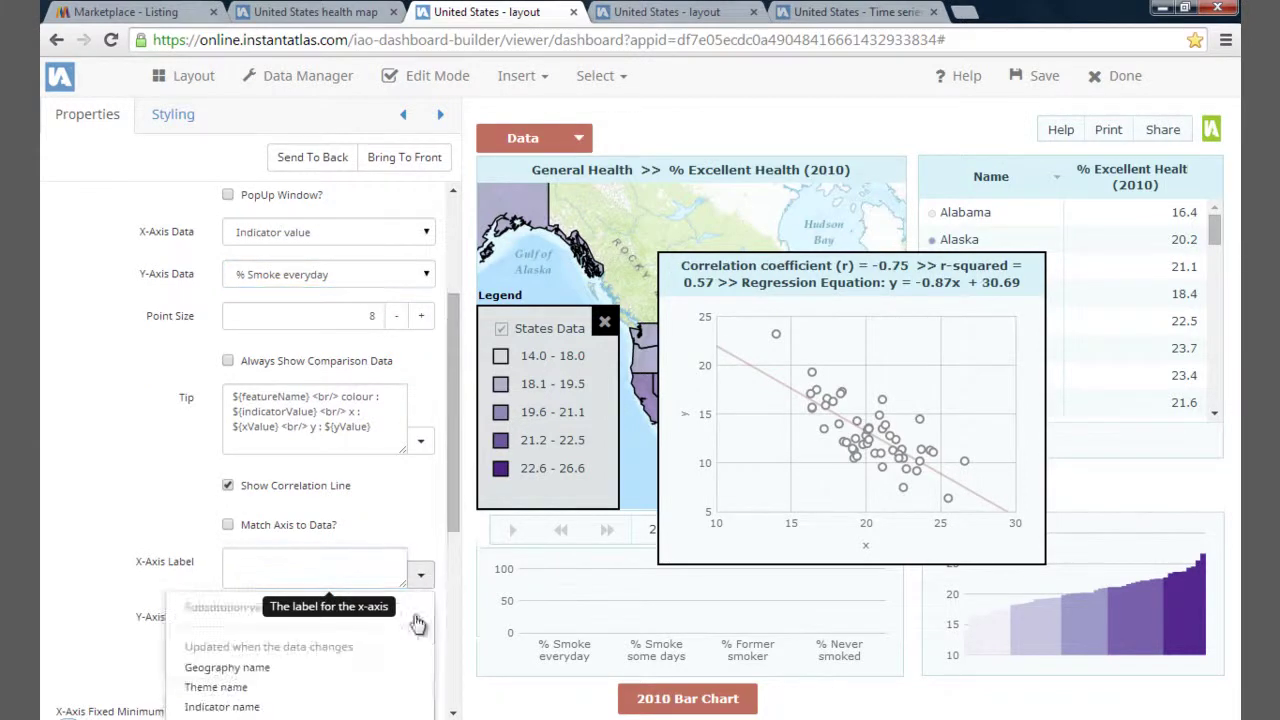
{"action": "left_click", "coordinate": [331, 704]}
{"action": "left_click", "coordinate": [269, 618]}
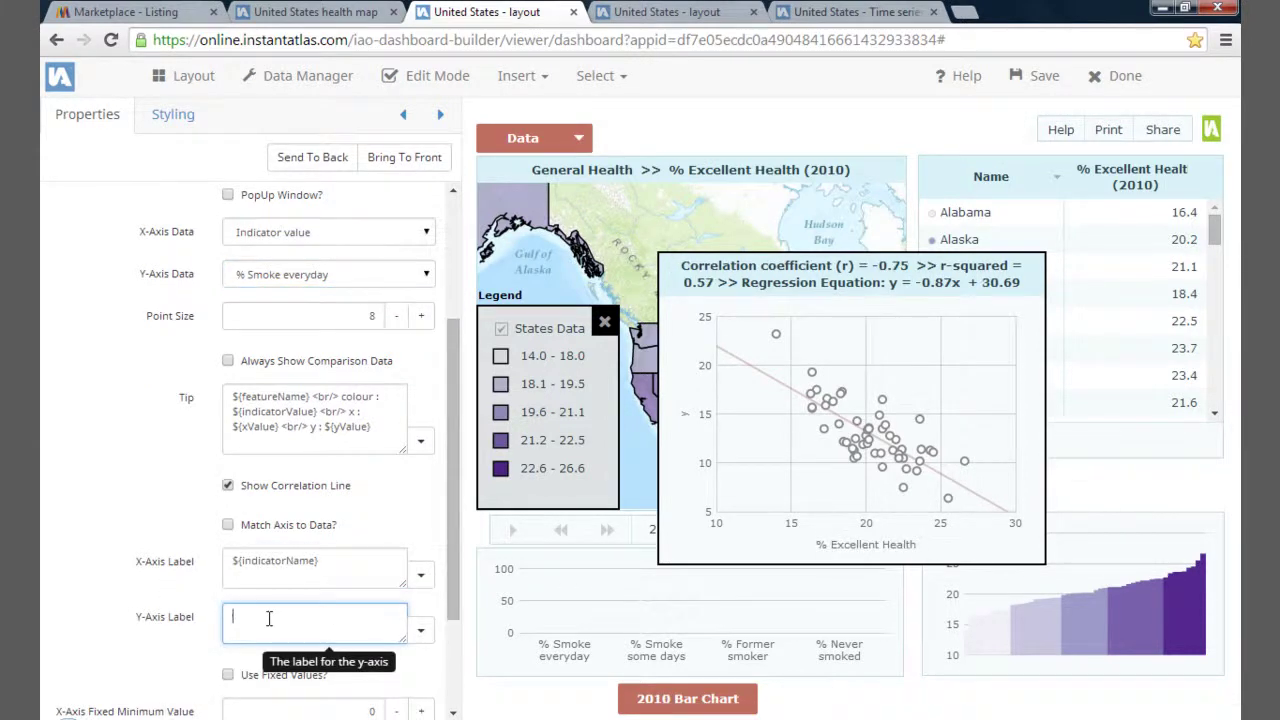
{"action": "type", "text": "% Smoke everyday"}
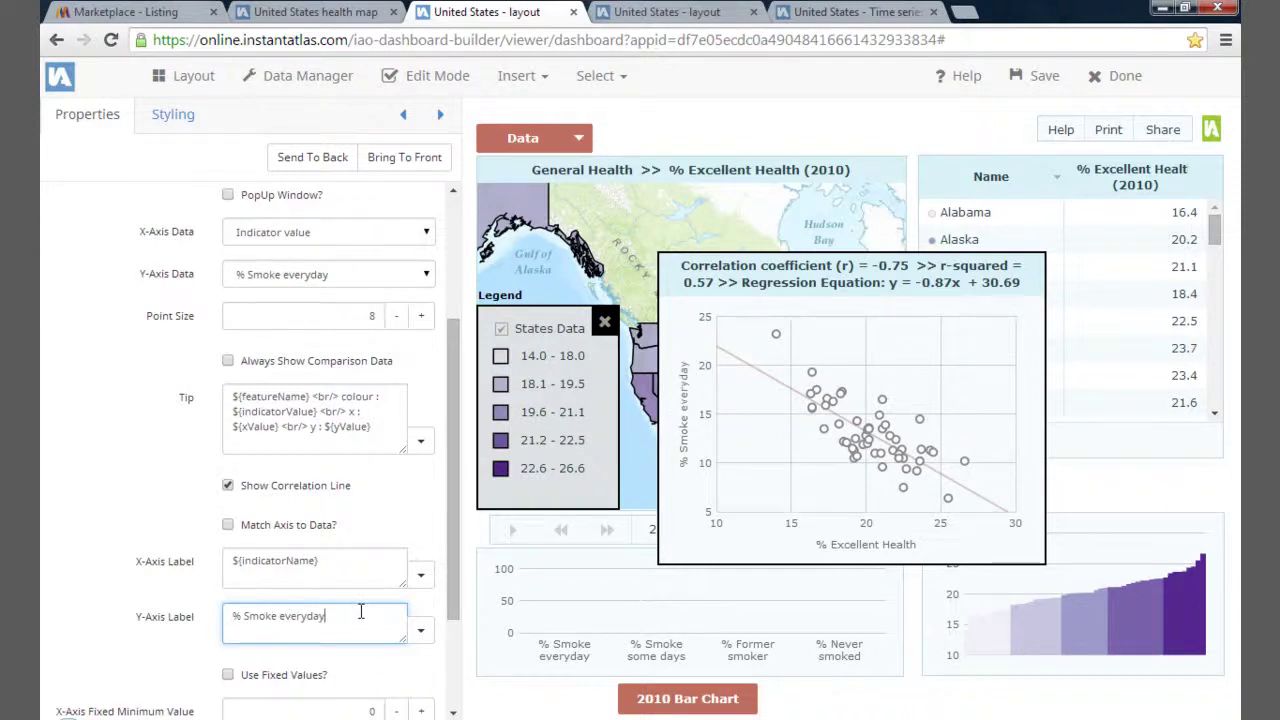
Move and resize the scatter plot to cover the purple bar chart below the data table.
{"action": "mouse_move", "coordinate": [683, 260]}
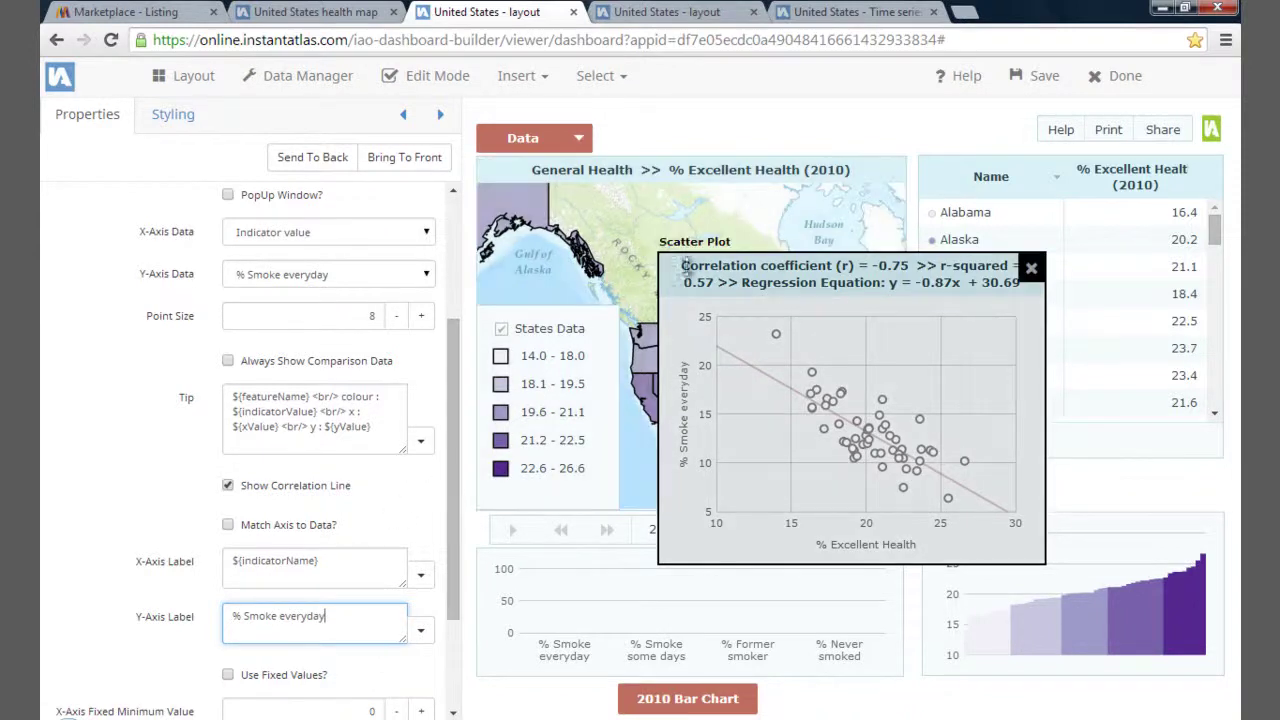
{"action": "left_click_drag", "start_coordinate": [739, 308], "coordinate": [862, 374]}
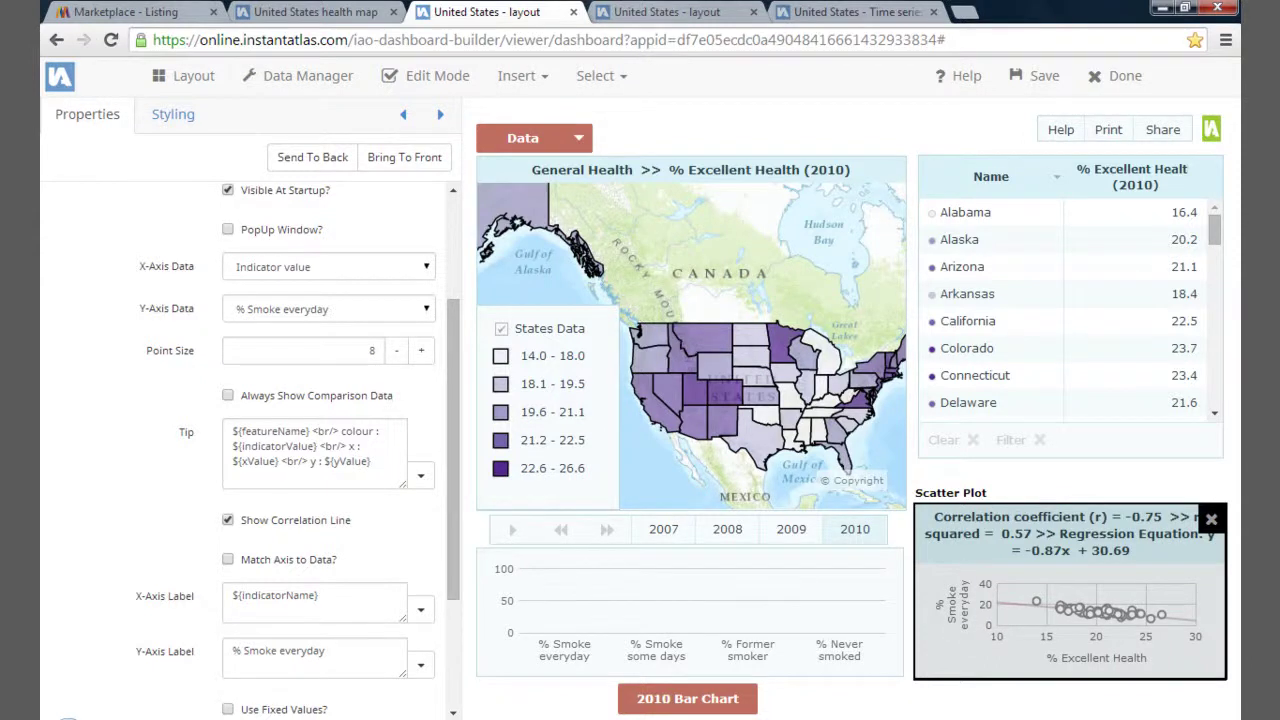
{"action": "left_click", "coordinate": [885, 695]}
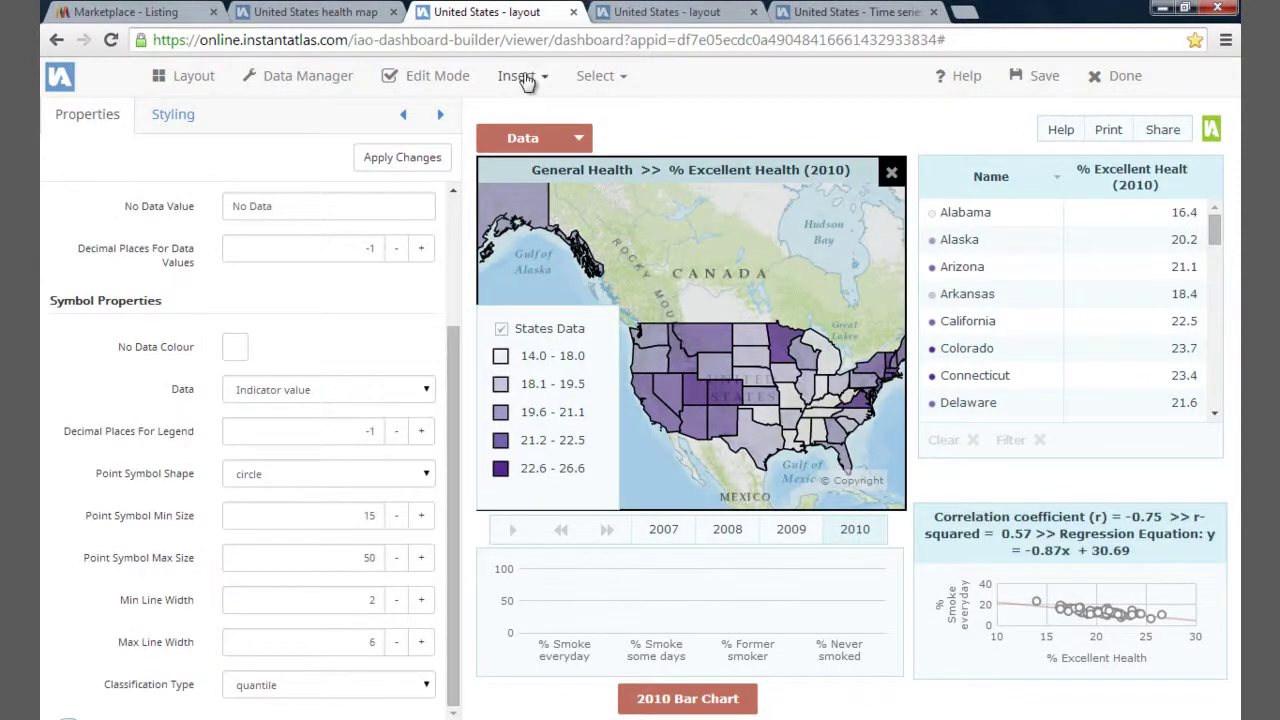
Insert a button labelled "2010 Scatter Plot" linked to Toggle scatterPlot, and place it, reduced in size, between the data table and the scatter plot.
{"action": "left_click", "coordinate": [516, 77]}
{"action": "left_click", "coordinate": [555, 108]}
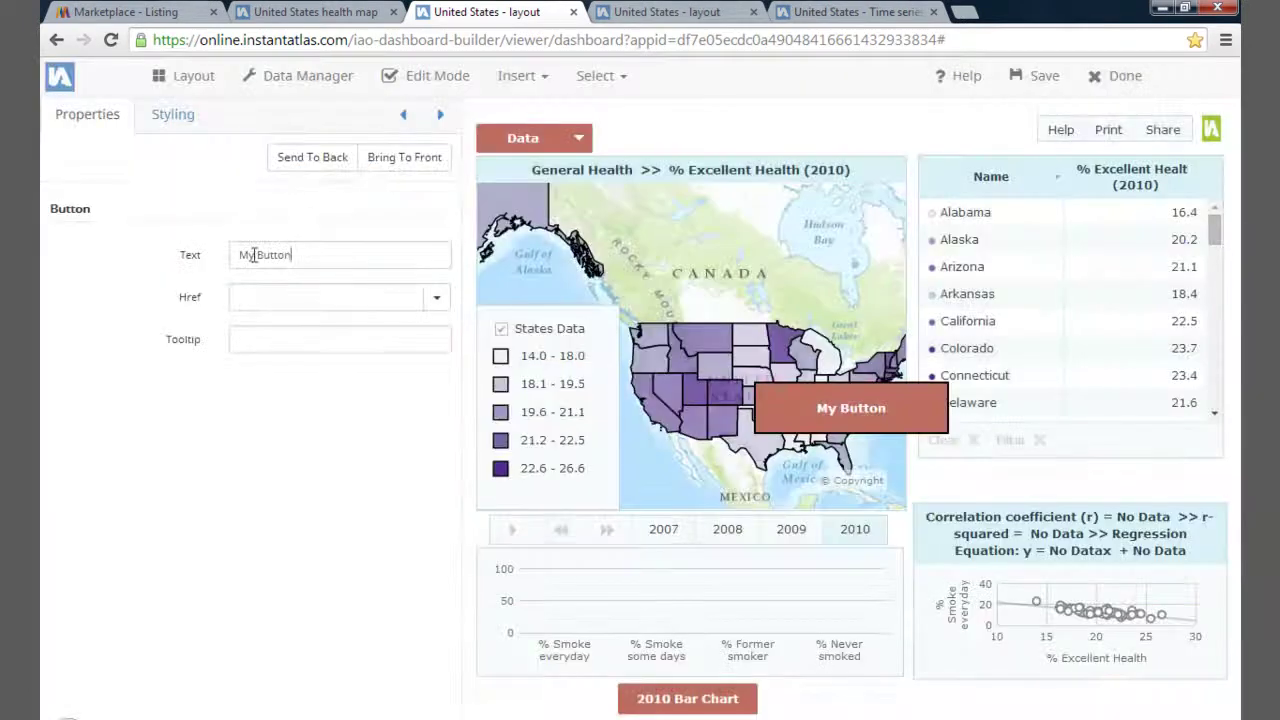
{"action": "triple_click", "coordinate": [254, 255]}
{"action": "type", "text": "2010 Scatter Plot"}
{"action": "left_click", "coordinate": [437, 298]}
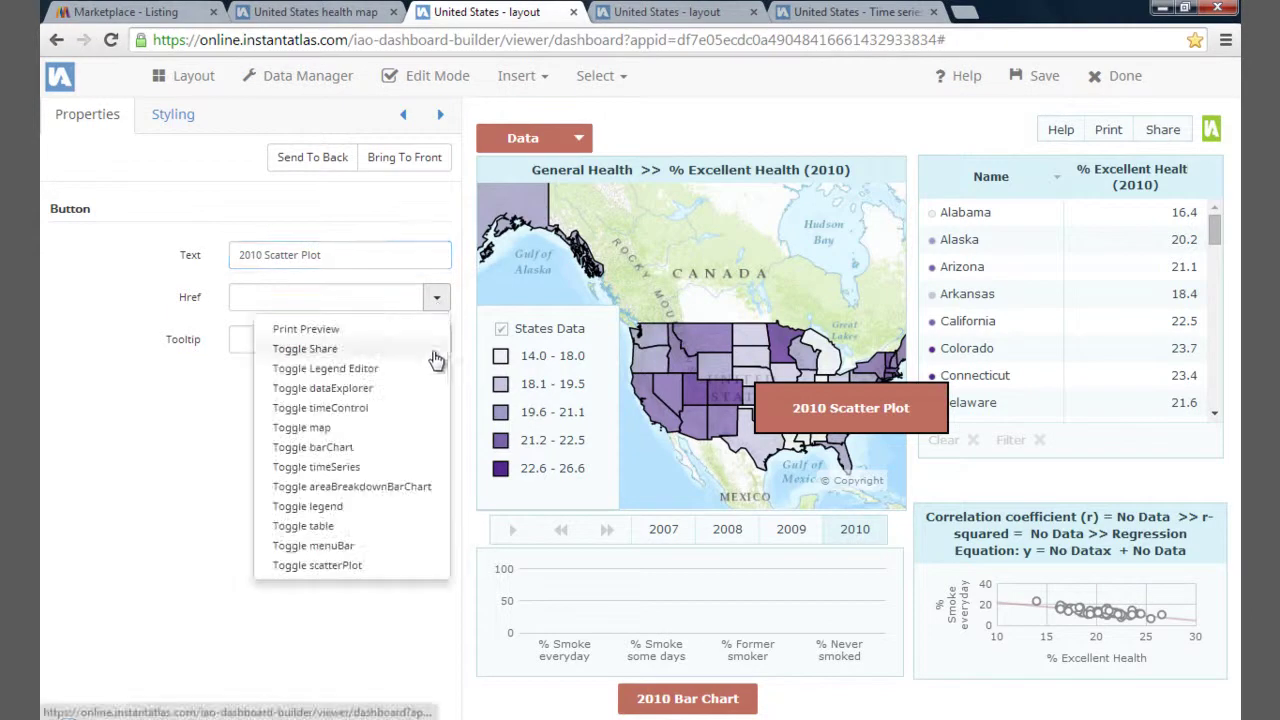
{"action": "left_click", "coordinate": [352, 565]}
{"action": "left_click_drag", "start_coordinate": [775, 422], "coordinate": [1052, 482]}
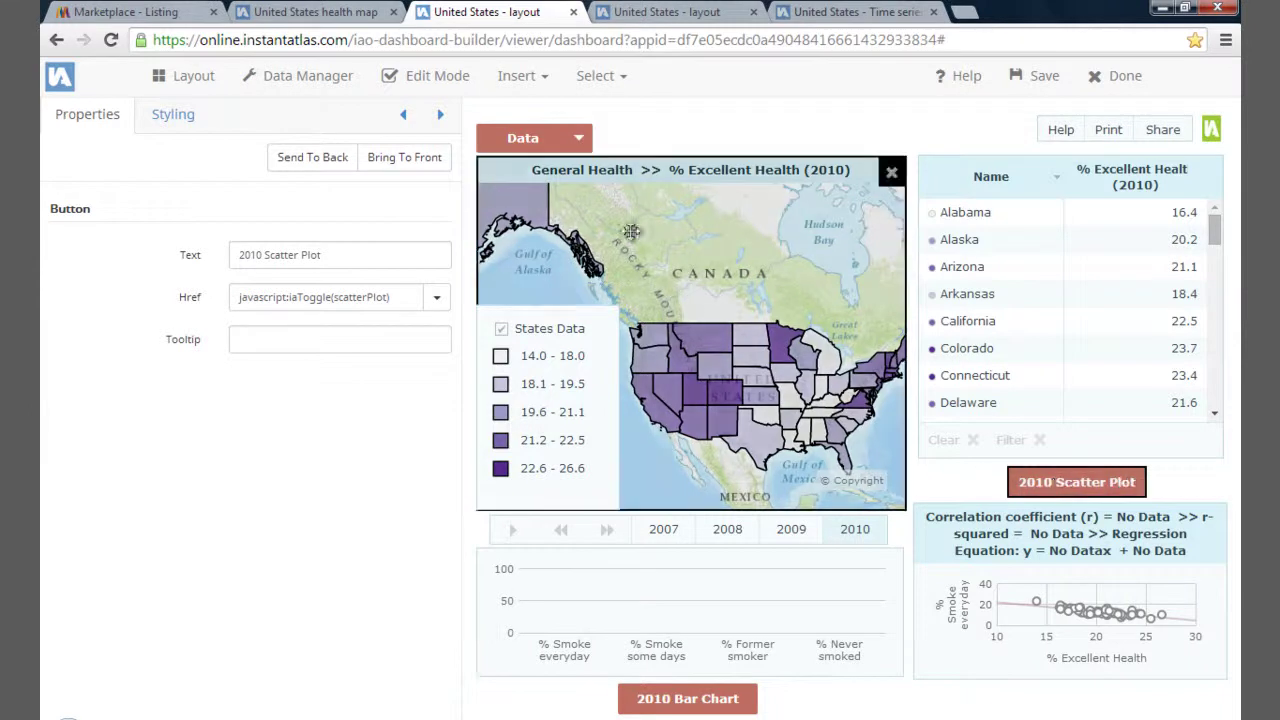
Insert a button labelled "Legend" linked to Toggle legend, and place it, reduced in size, at the map's lower edge beside the legend.
{"action": "left_click", "coordinate": [518, 76]}
{"action": "left_click", "coordinate": [521, 111]}
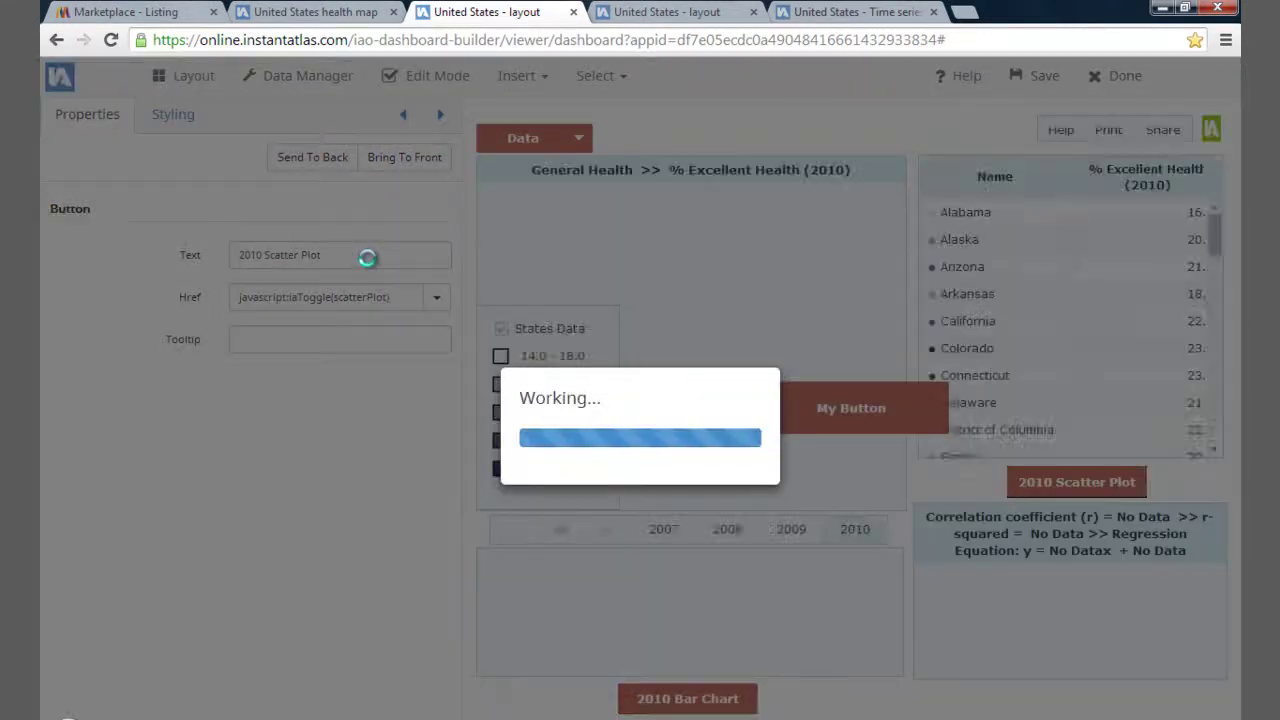
{"action": "type", "text": "Legend"}
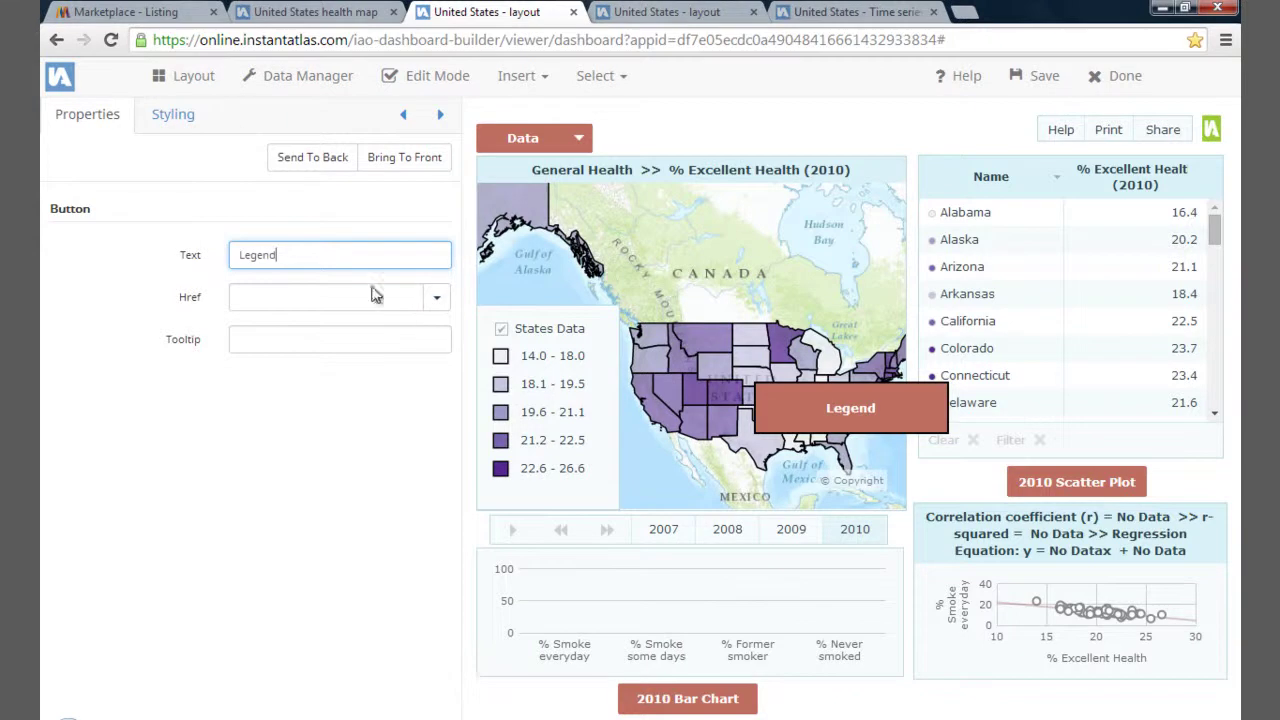
{"action": "left_click", "coordinate": [436, 297]}
{"action": "left_click", "coordinate": [385, 518]}
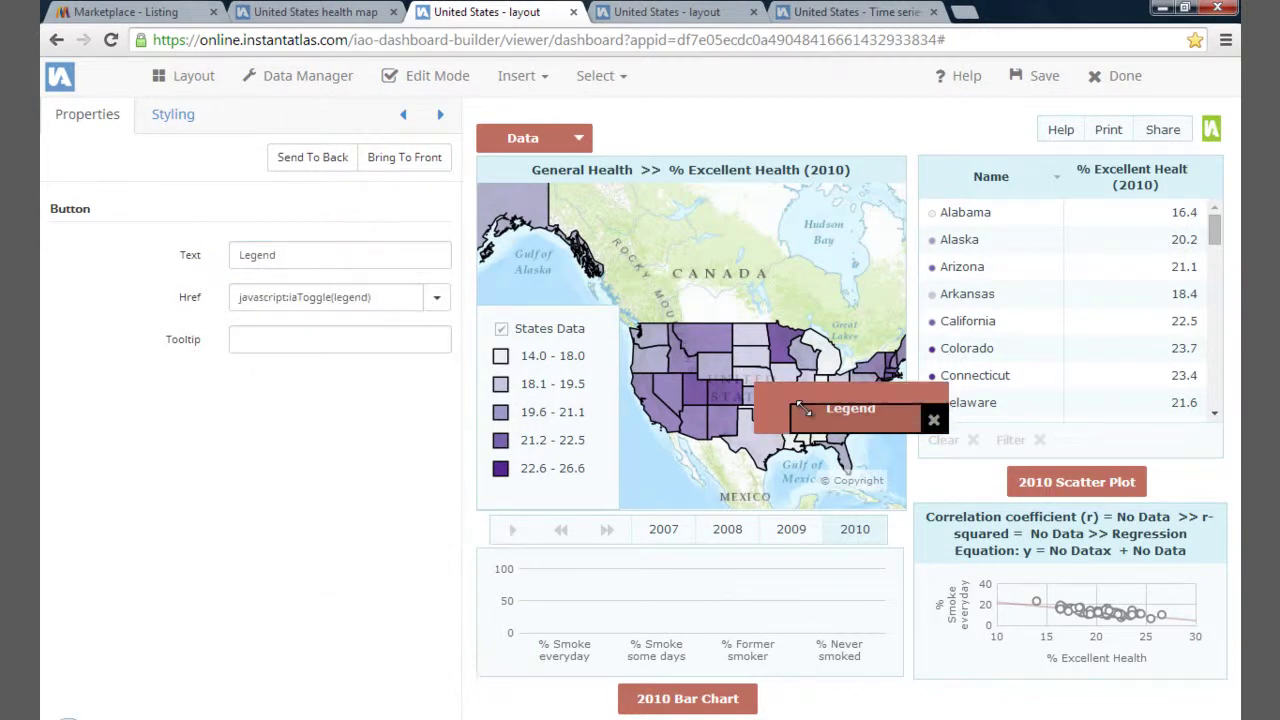
{"action": "left_click_drag", "start_coordinate": [838, 420], "coordinate": [701, 487]}
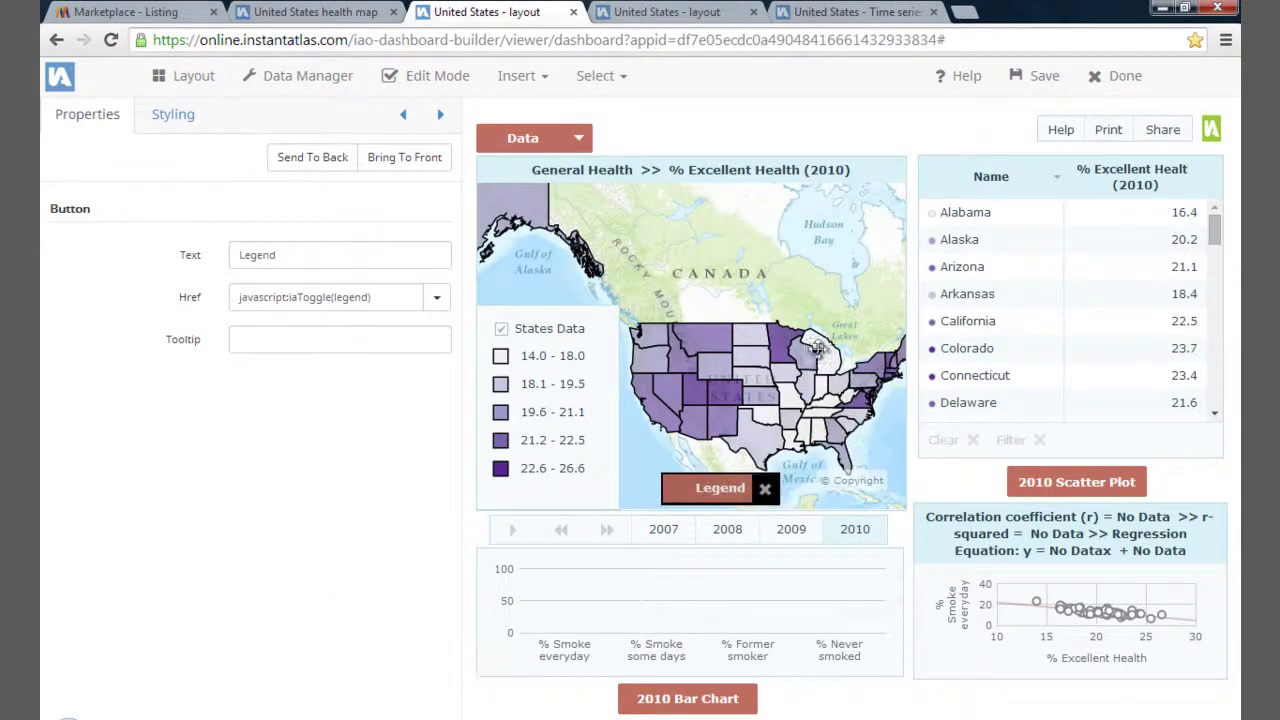
Turn off layout editing and test the 2010 Bar Chart button by toggling the smoking bar chart.
{"action": "left_click", "coordinate": [455, 78]}
{"action": "left_click", "coordinate": [700, 700]}
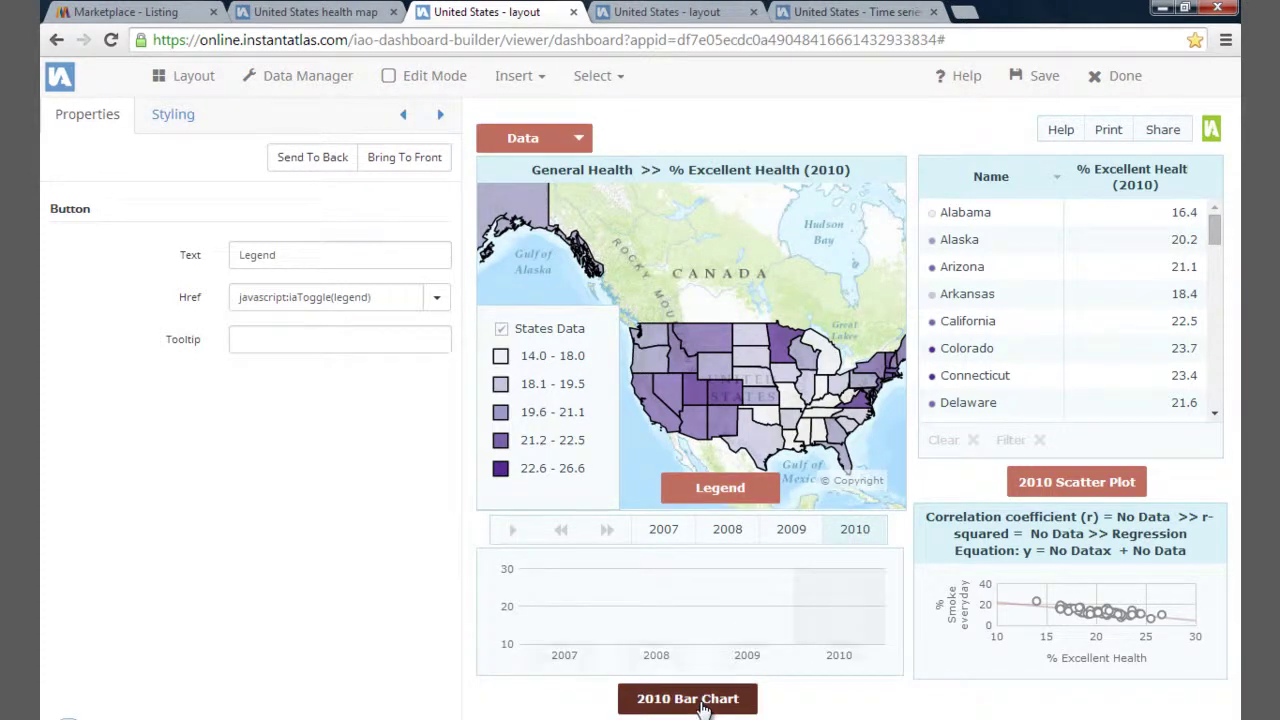
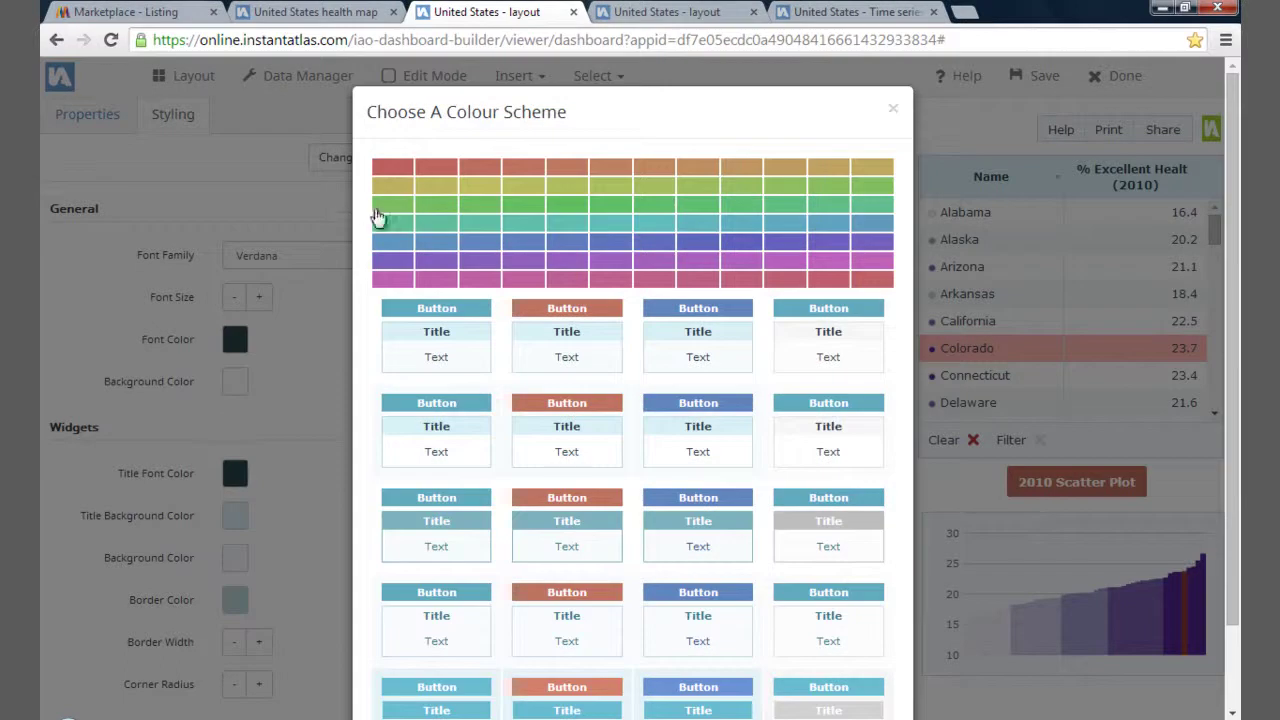
Change the dashboard's colour scheme to the green variant with green buttons, green title bars and a pale green background.
{"action": "left_click", "coordinate": [381, 214]}
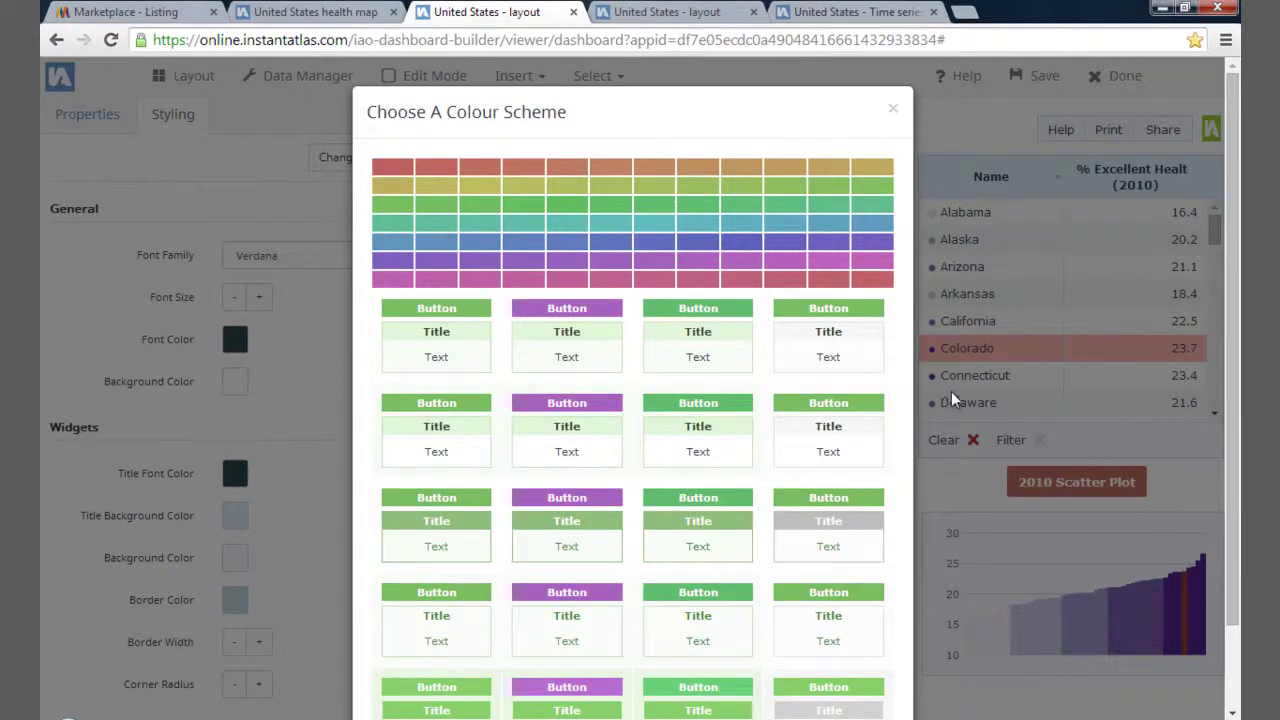
{"action": "scroll", "coordinate": [965, 400], "scroll_direction": "down", "scroll_amount": 1}
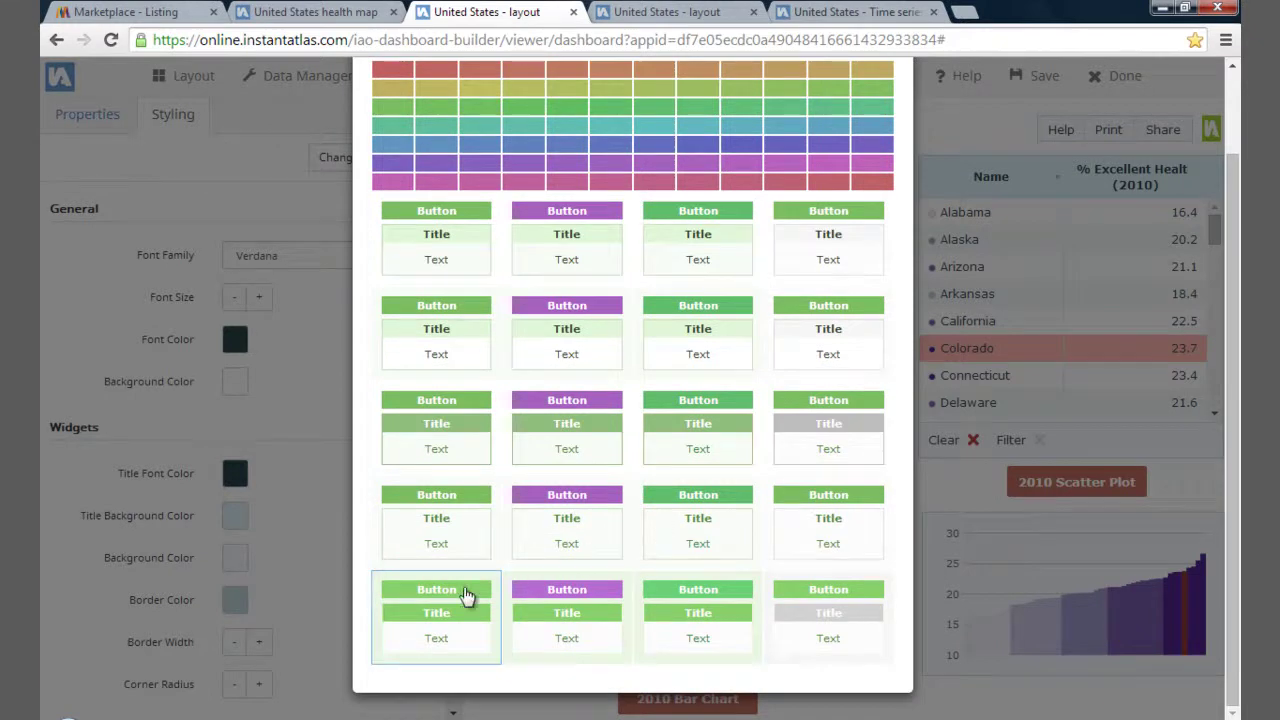
{"action": "left_click", "coordinate": [466, 595]}
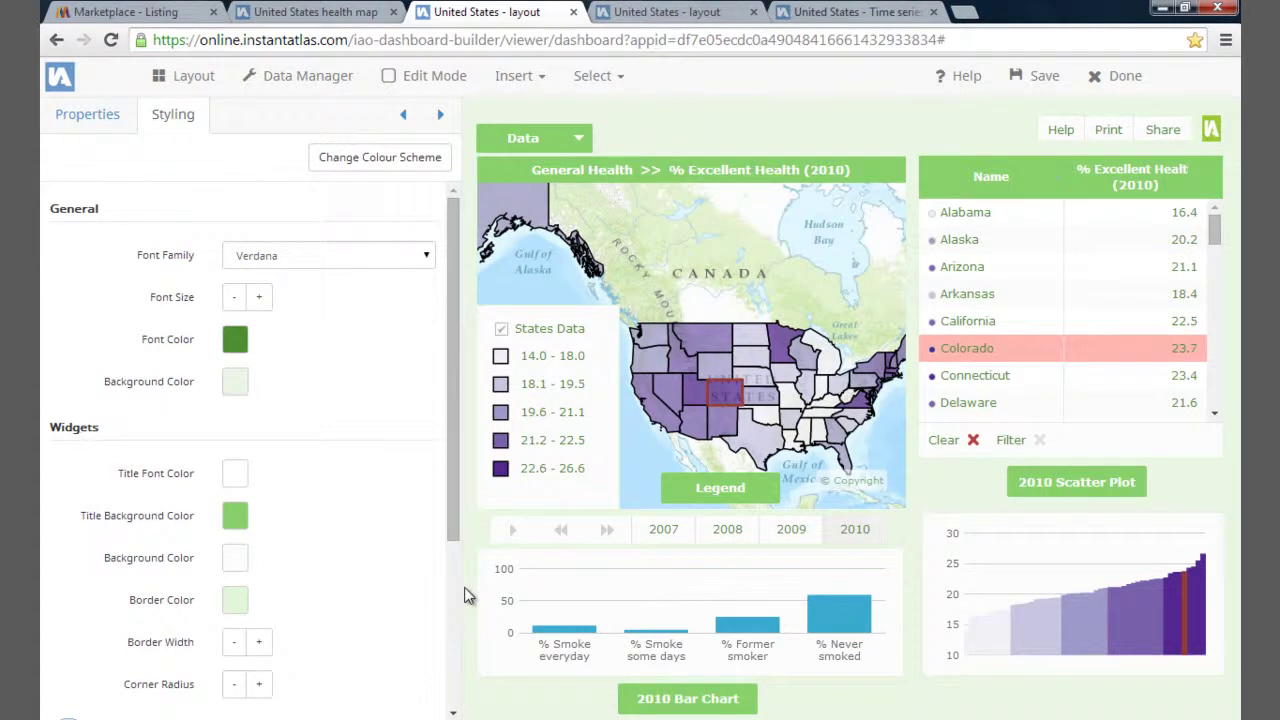
Set the widgets' border colour to a darker green and increase their border width.
{"action": "scroll", "coordinate": [372, 617], "scroll_direction": "down", "scroll_amount": 3}
{"action": "scroll", "coordinate": [372, 617], "scroll_direction": "up", "scroll_amount": 1}
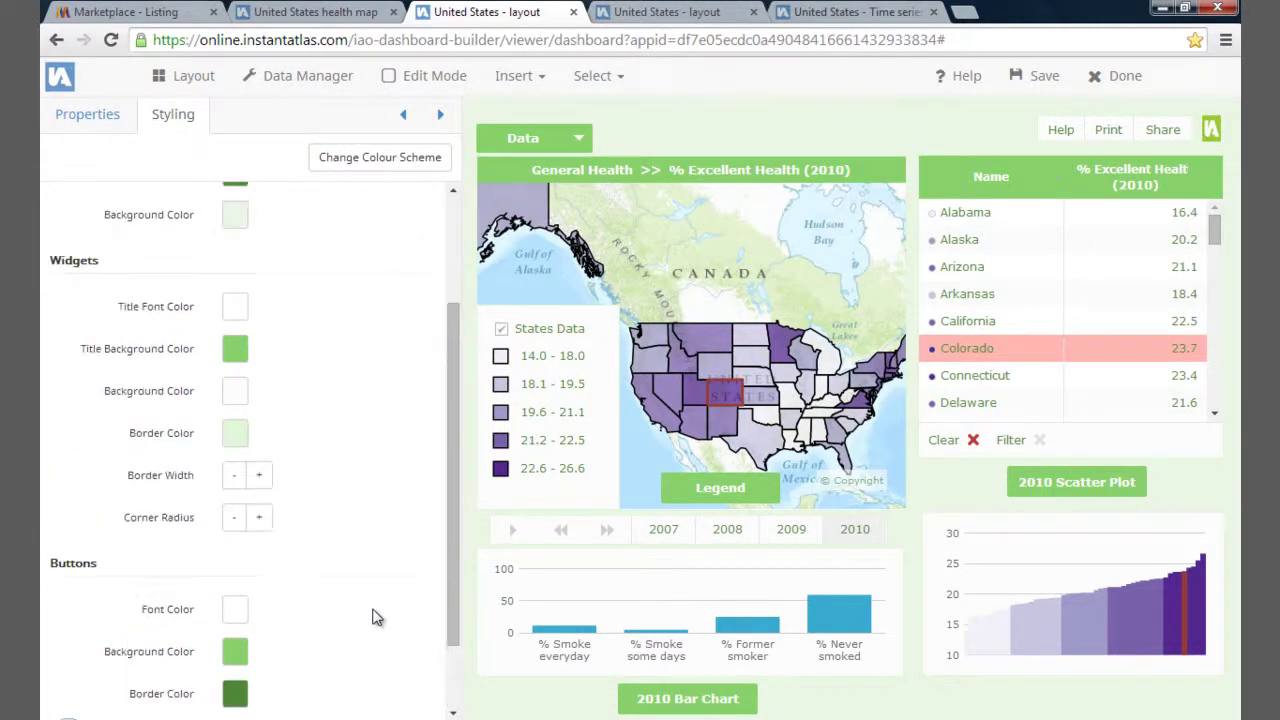
{"action": "left_click", "coordinate": [236, 440]}
{"action": "left_click", "coordinate": [313, 334]}
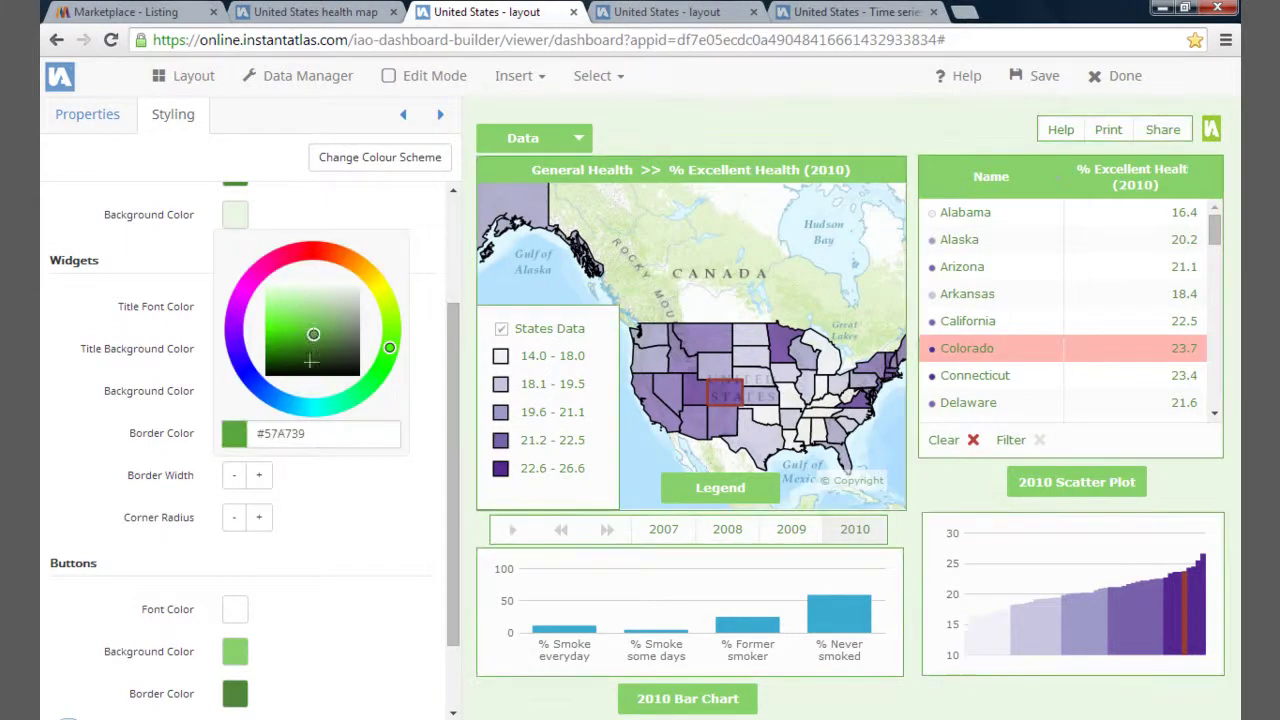
{"action": "left_click", "coordinate": [261, 478]}
{"action": "left_click", "coordinate": [261, 478]}
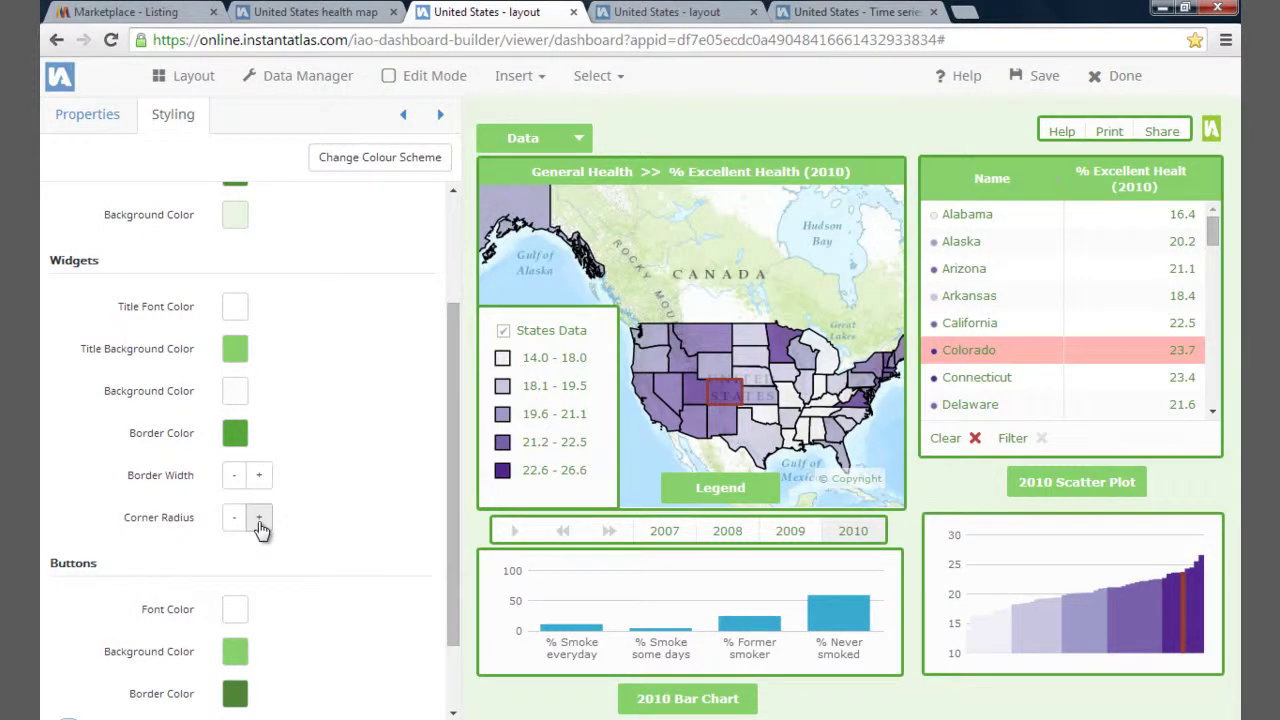
Turn on layout editing, insert a Text element and open its properties.
{"action": "left_click", "coordinate": [458, 80]}
{"action": "left_click", "coordinate": [518, 78]}
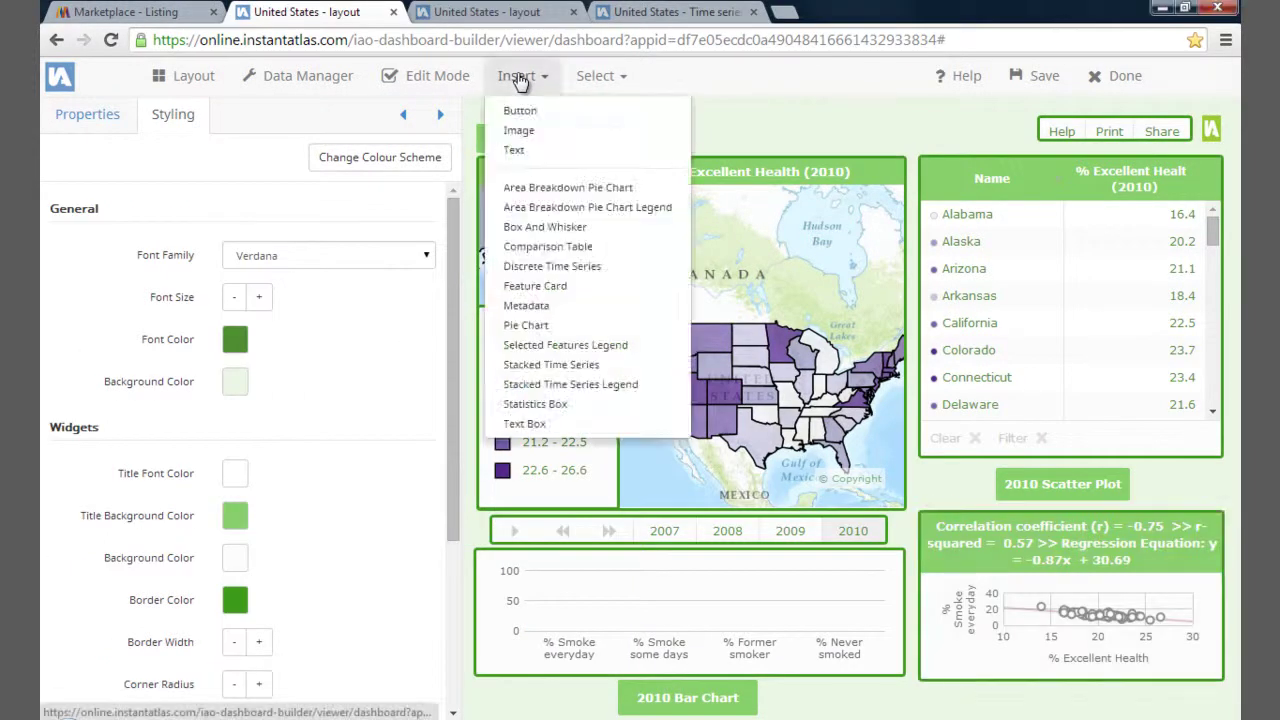
{"action": "left_click", "coordinate": [541, 154]}
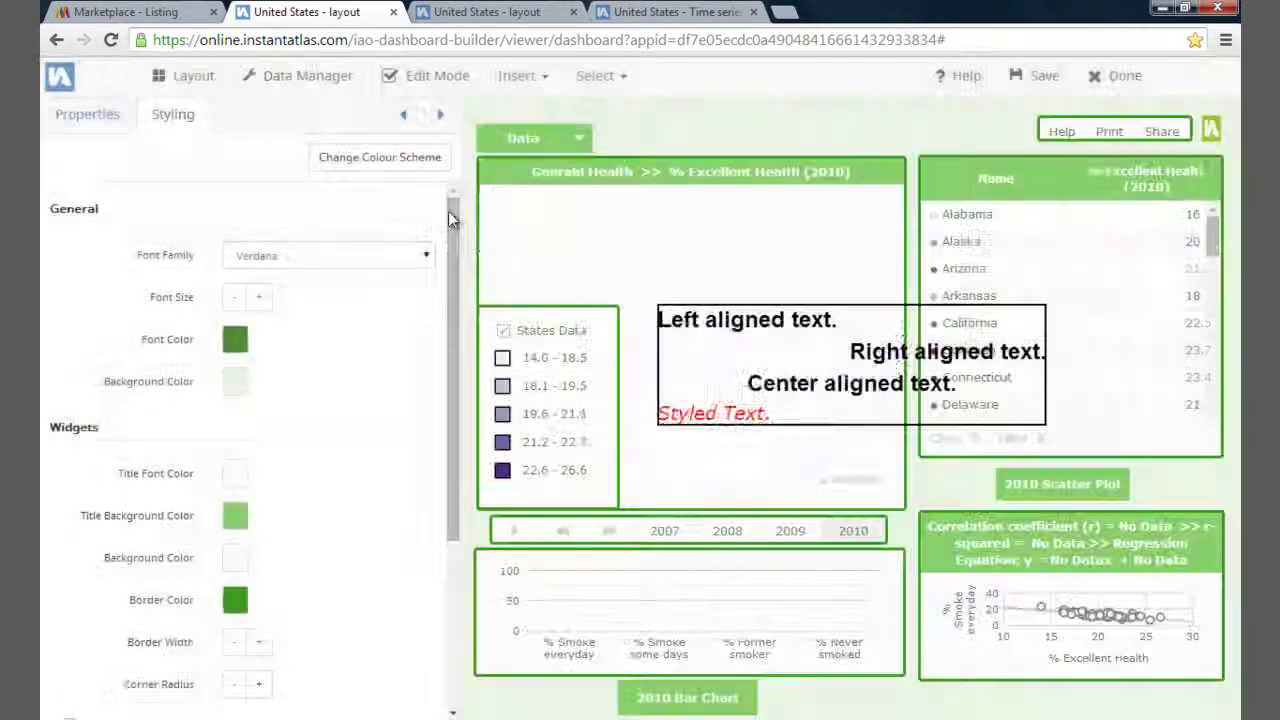
{"action": "left_click", "coordinate": [95, 117]}
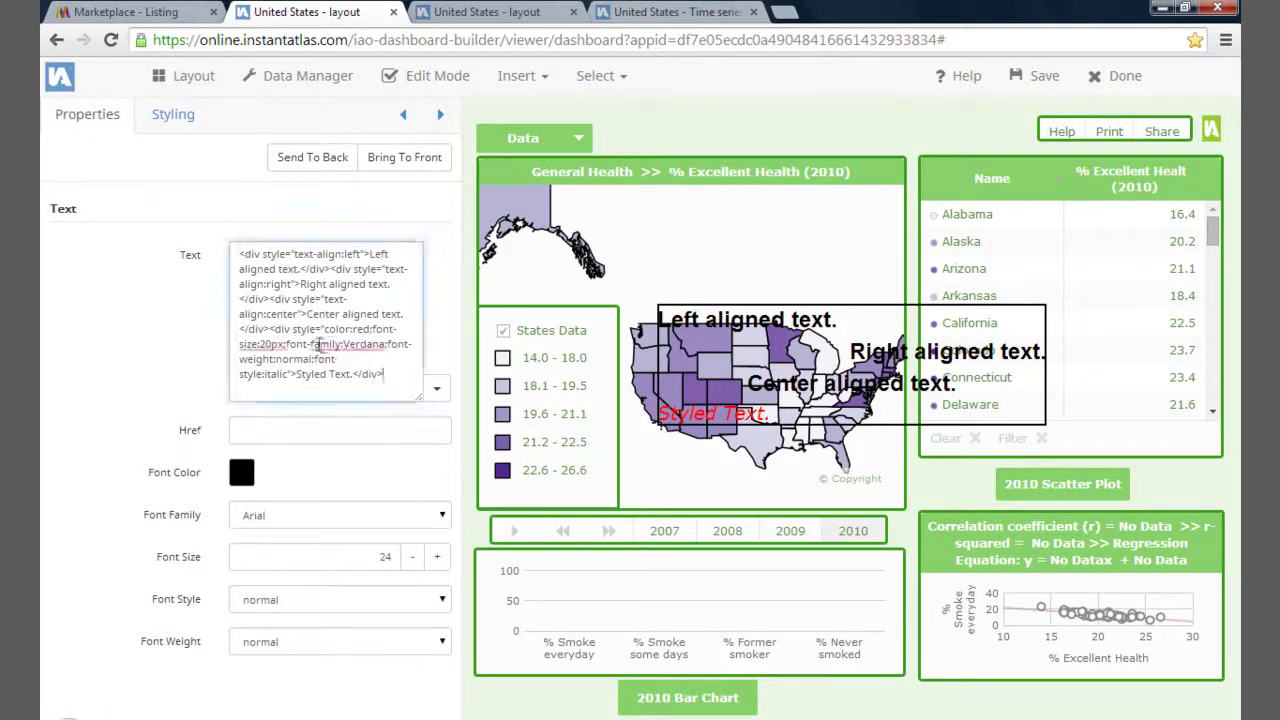
Delete all sample text except the centre-aligned div, and duplicate that div on a second line.
{"action": "left_click", "coordinate": [273, 329], "text": "shift"}
{"action": "key", "text": "BackSpace"}
{"action": "left_click_drag", "start_coordinate": [263, 299], "coordinate": [239, 254]}
{"action": "key", "text": "BackSpace"}
{"action": "left_click_drag", "start_coordinate": [295, 313], "coordinate": [230, 256]}
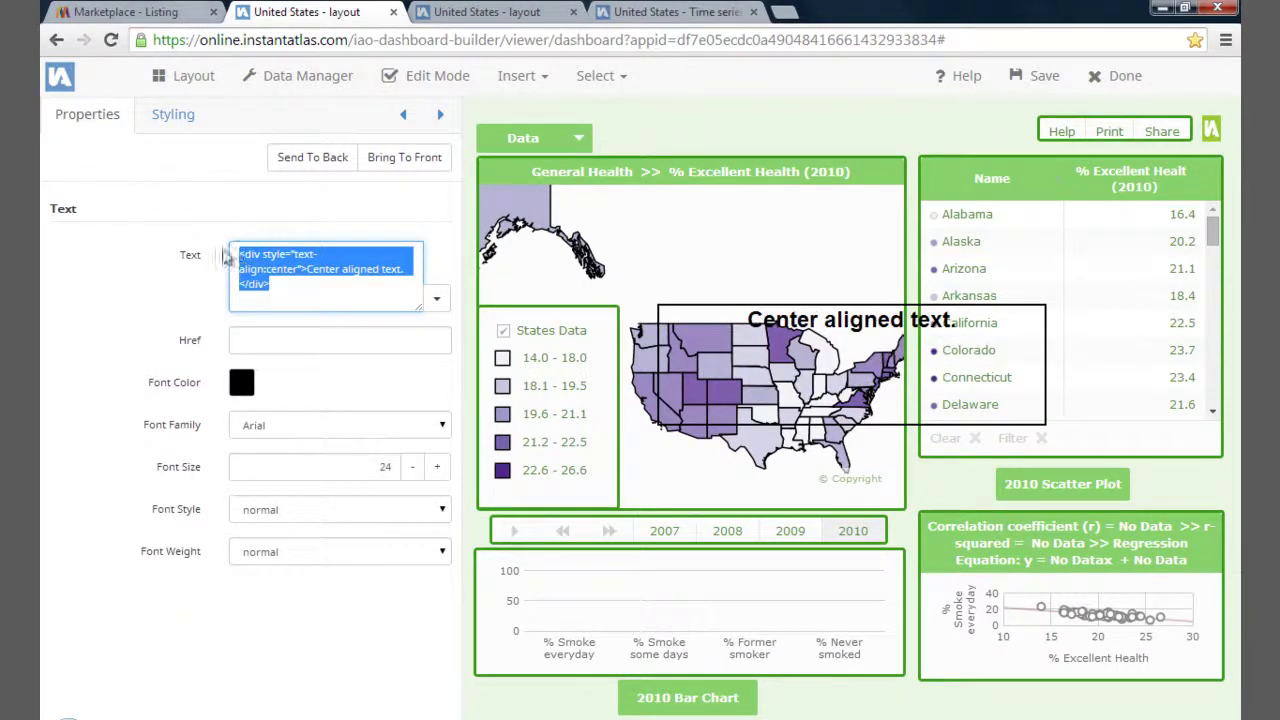
{"action": "key", "text": "ctrl+c"}
{"action": "left_click", "coordinate": [349, 297]}
{"action": "key", "text": "ctrl+v"}
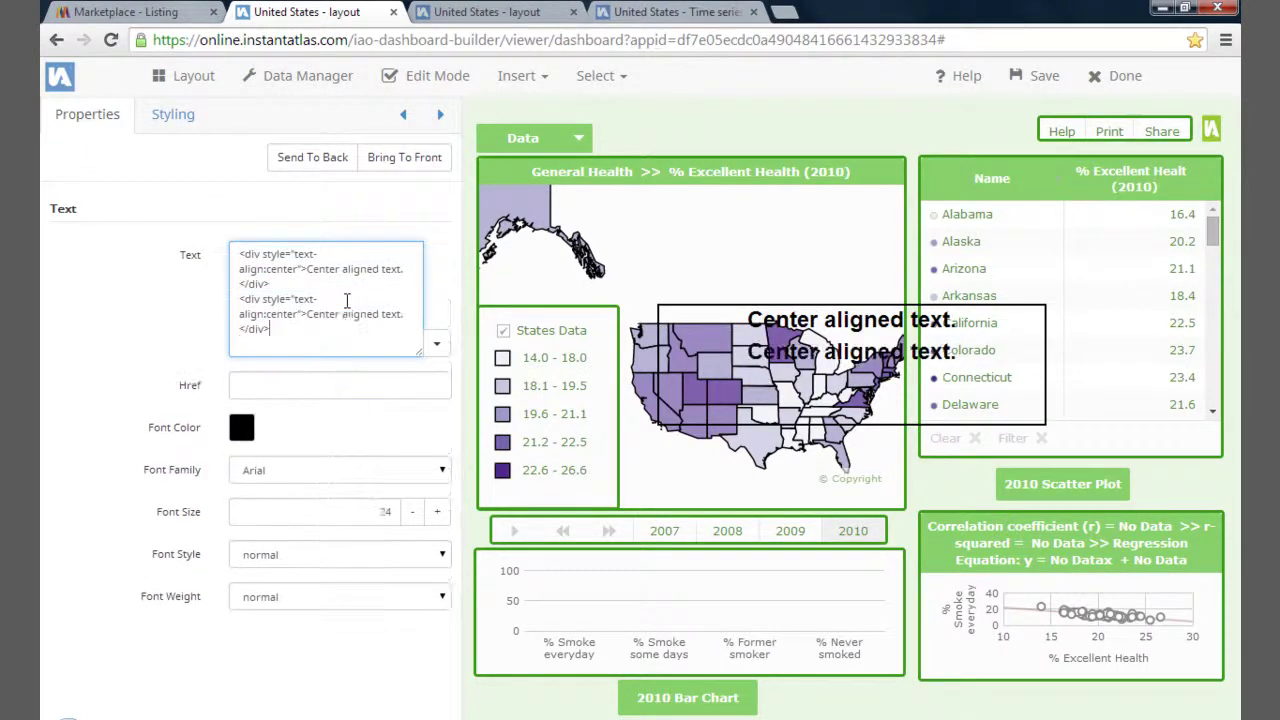
Replace the first centred line with "US States Health 2007 -2010" and the second with "(with smoking data for 2010".
{"action": "left_click_drag", "start_coordinate": [307, 269], "coordinate": [404, 270]}
{"action": "type", "text": "US St"}
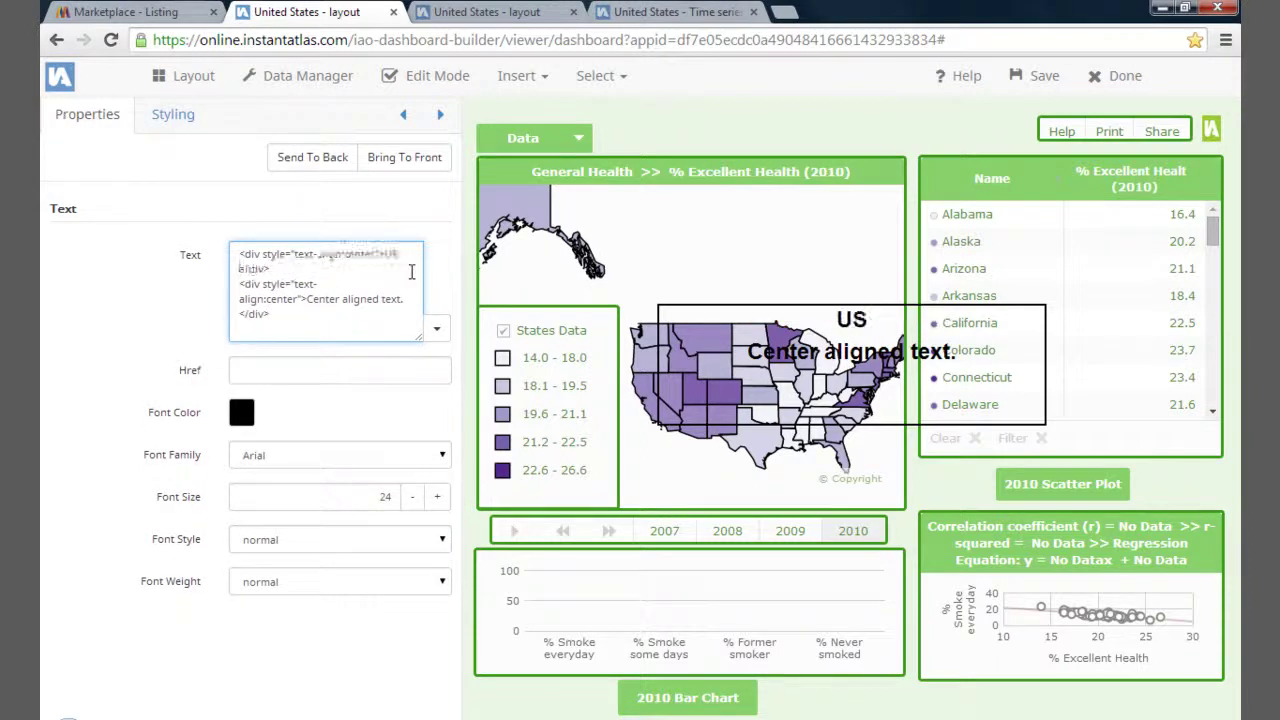
{"action": "type", "text": "ates Health "}
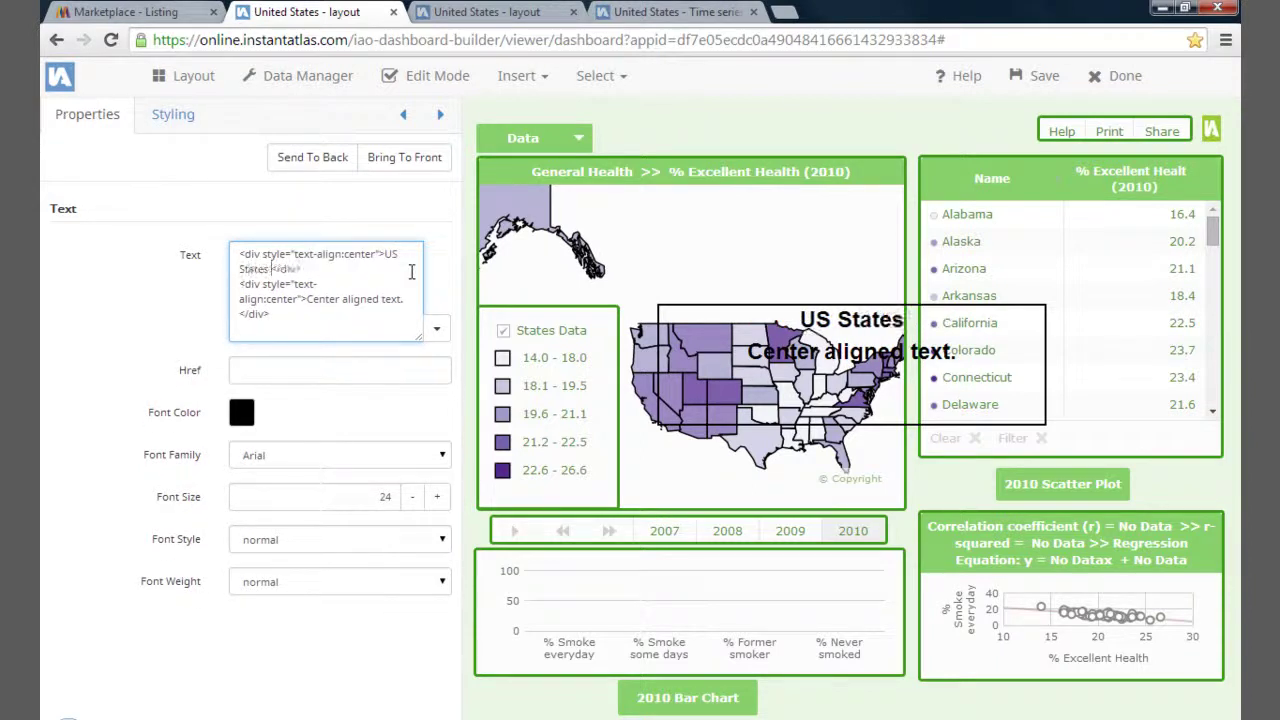
{"action": "type", "text": "2007 -201"}
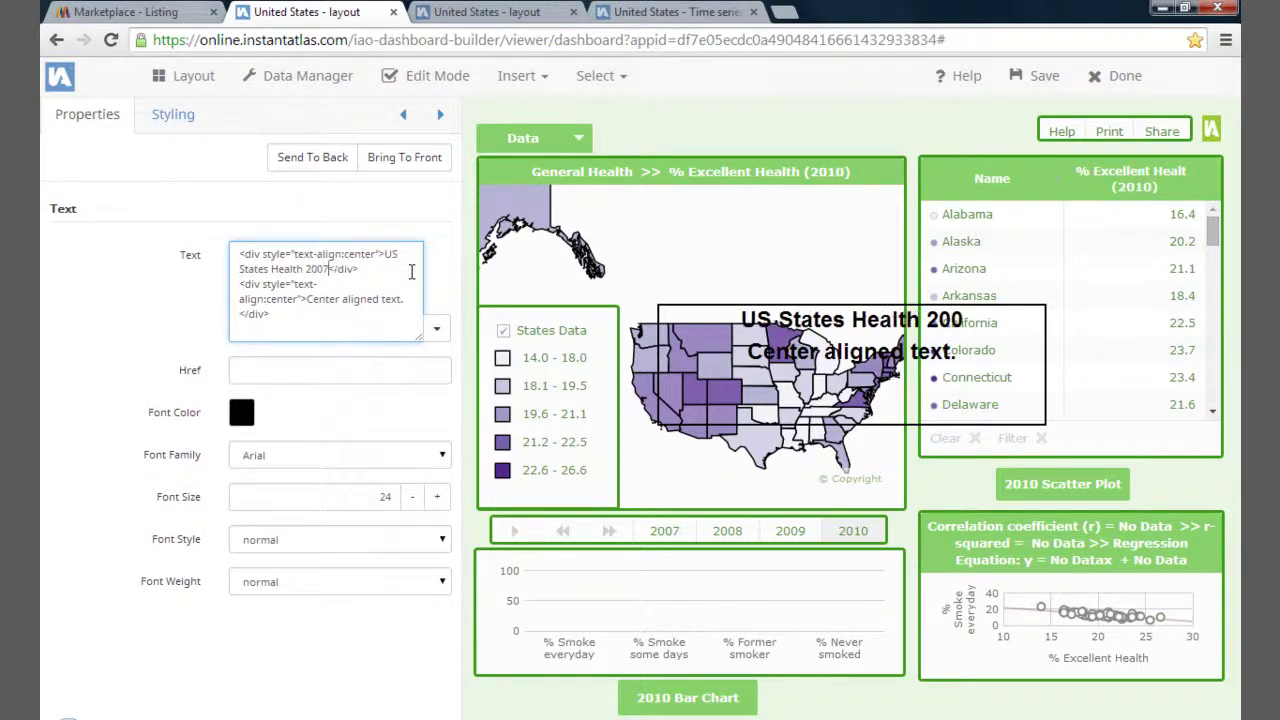
{"action": "type", "text": "0"}
{"action": "left_click_drag", "start_coordinate": [307, 299], "coordinate": [405, 299]}
{"action": "key", "text": "BackSpace"}
{"action": "type", "text": "(with smoking data"}
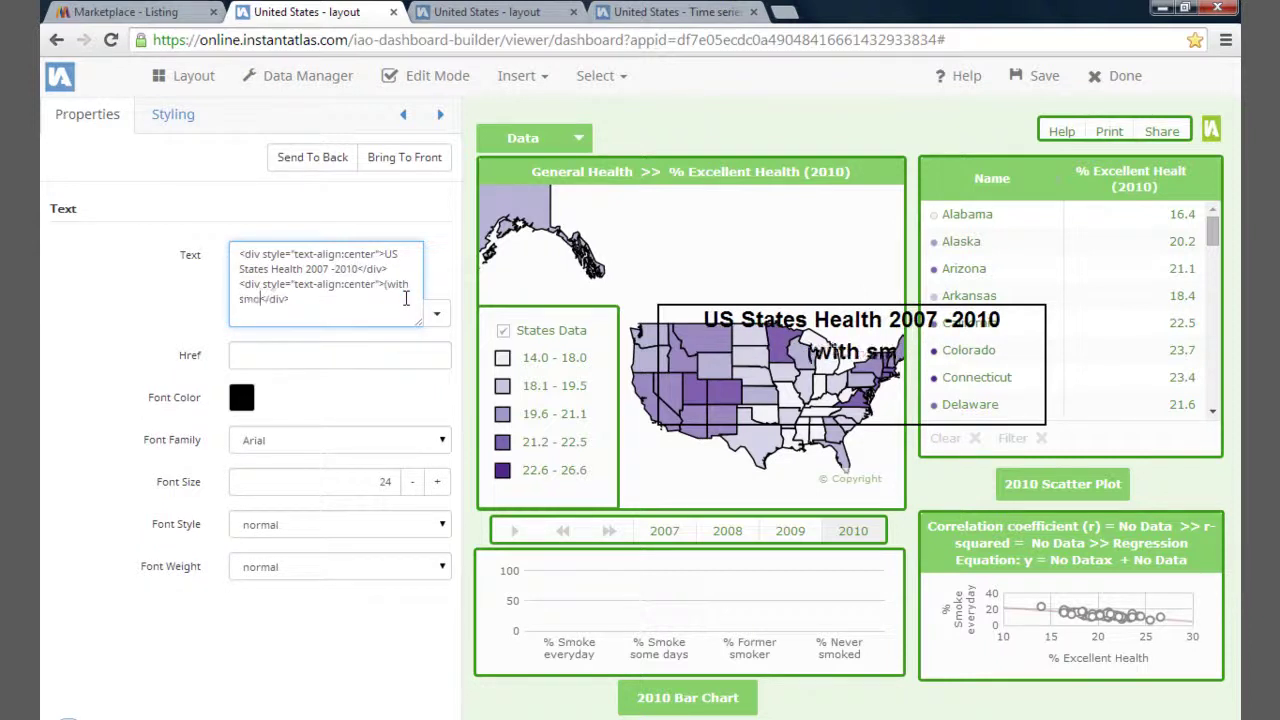
{"action": "type", "text": " for 2010"}
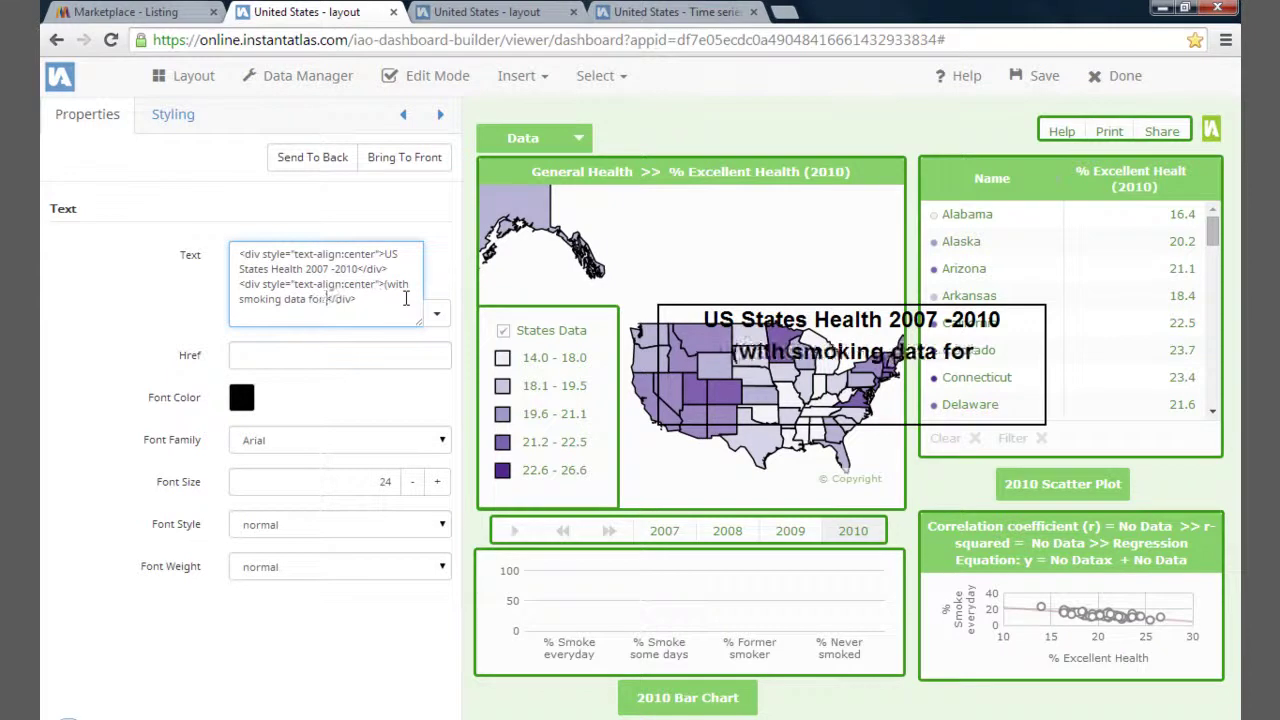
Format the heading text with a green font colour, the Tahoma font family and font size 20.
{"action": "left_click", "coordinate": [241, 397]}
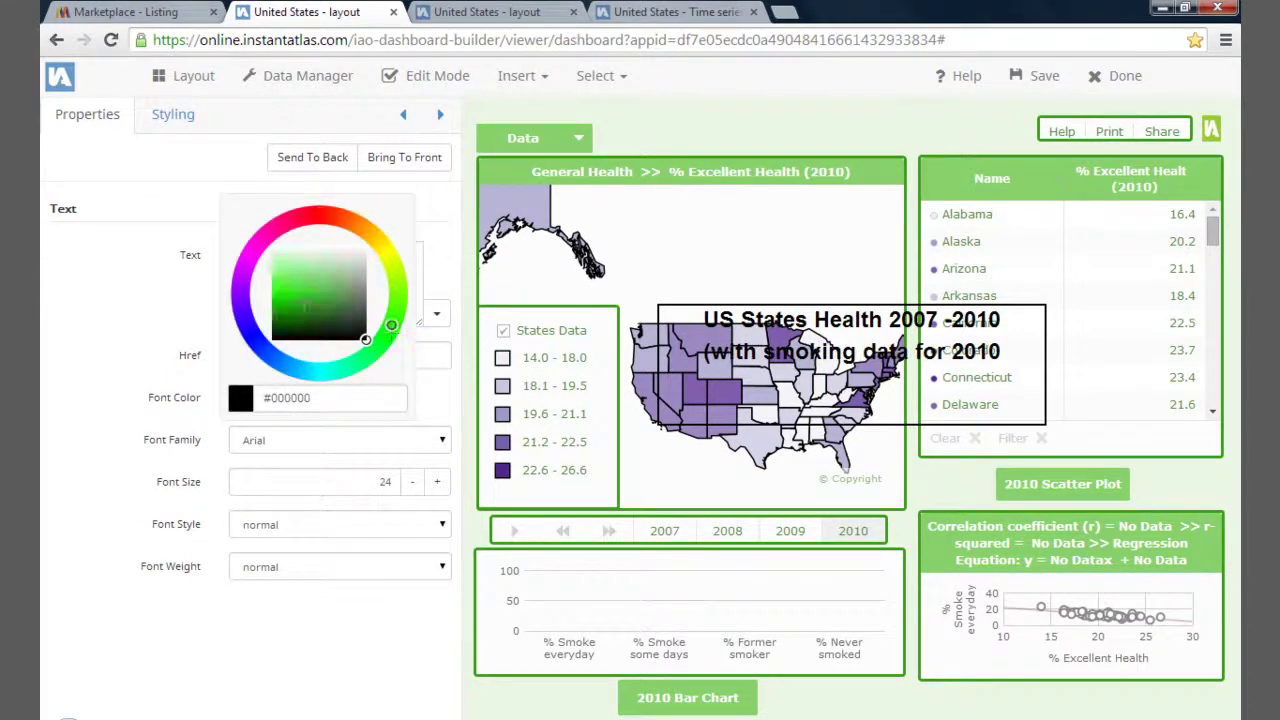
{"action": "left_click", "coordinate": [355, 268]}
{"action": "left_click", "coordinate": [442, 440]}
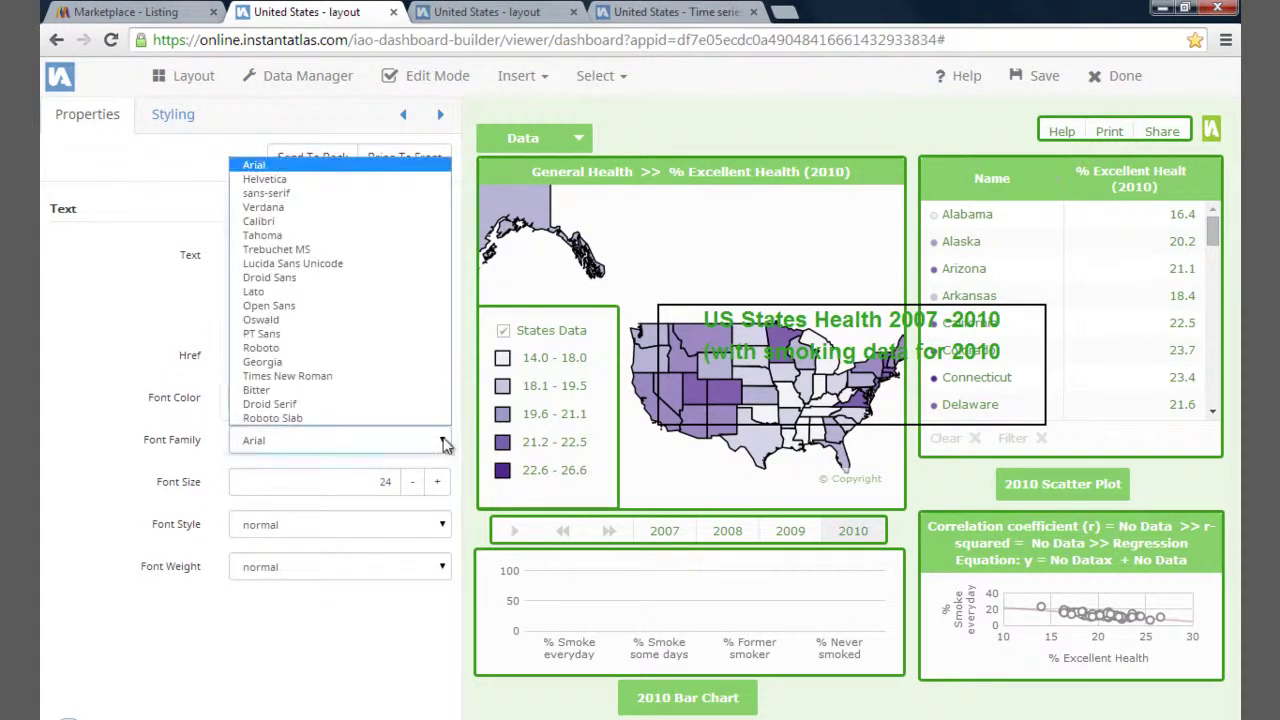
{"action": "left_click", "coordinate": [390, 238]}
{"action": "left_click", "coordinate": [411, 482]}
{"action": "left_click", "coordinate": [411, 482]}
{"action": "left_click", "coordinate": [411, 482]}
{"action": "left_click", "coordinate": [411, 482]}
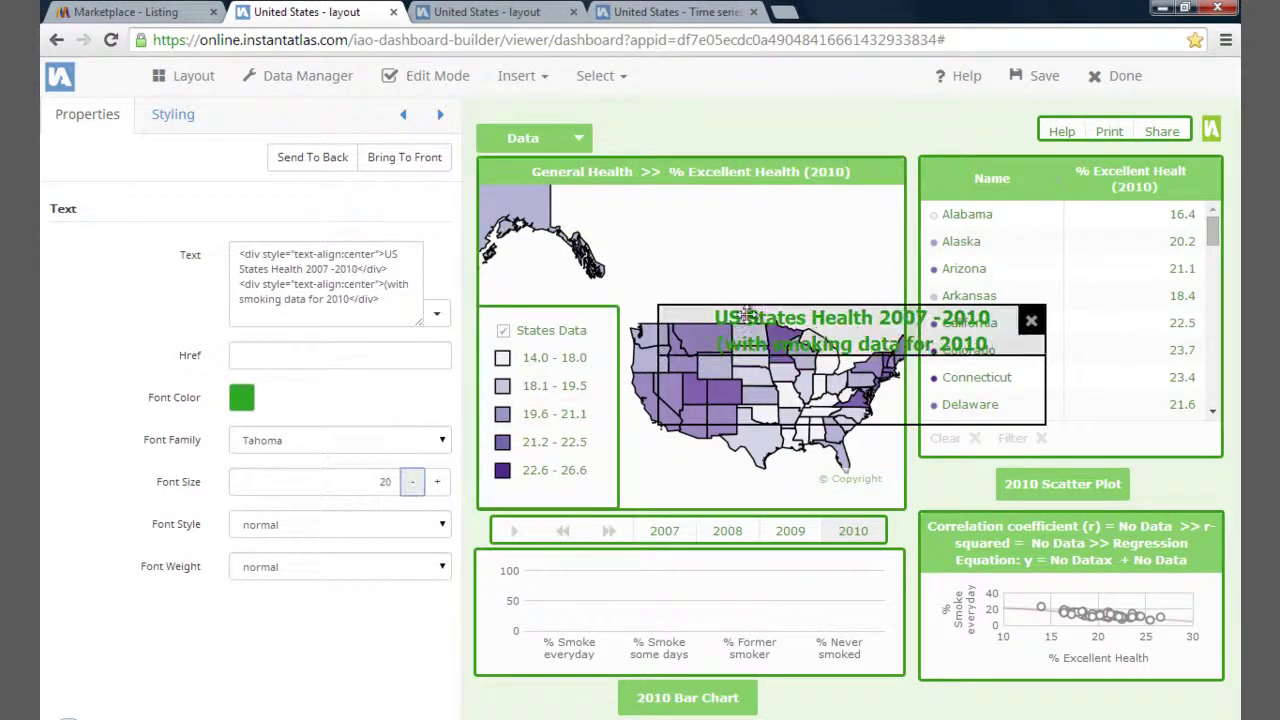
Move the heading above the map, between the Data menu and the Help links, and save the dashboard before leaving the editor.
{"action": "left_click_drag", "start_coordinate": [771, 249], "coordinate": [1018, 110]}
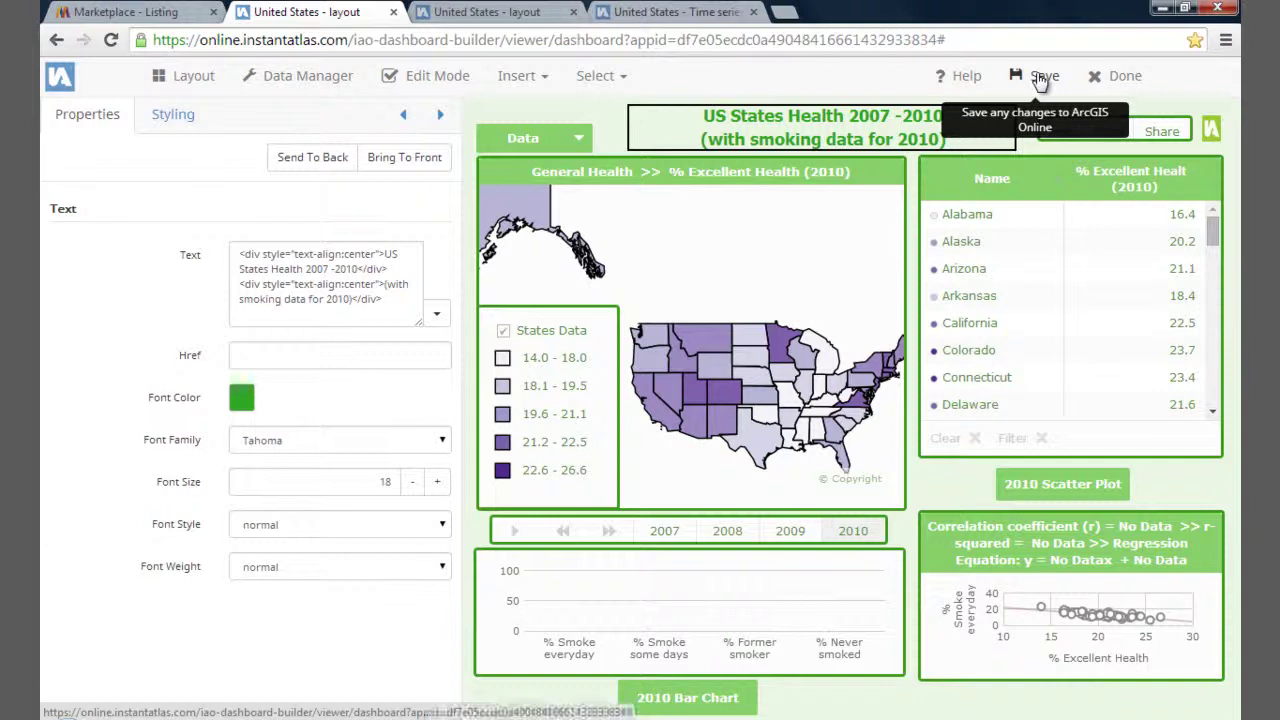
{"action": "left_click", "coordinate": [1040, 78]}
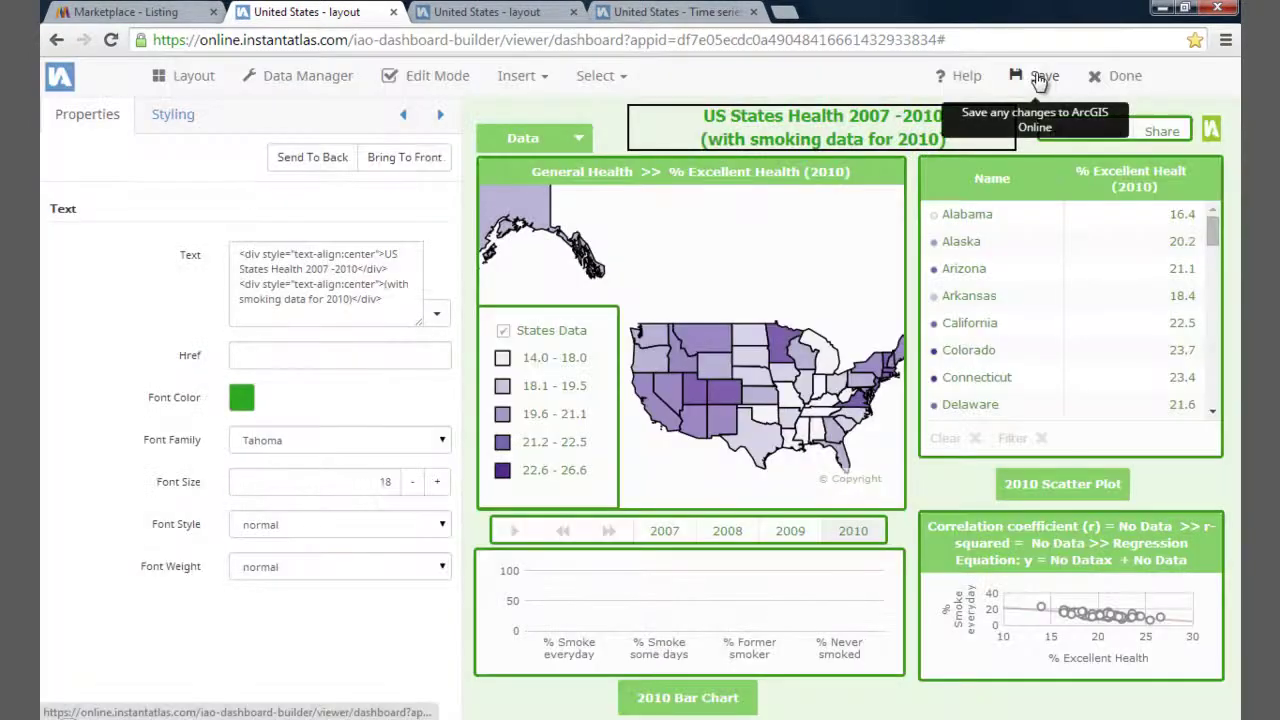
{"action": "left_click", "coordinate": [1112, 80]}
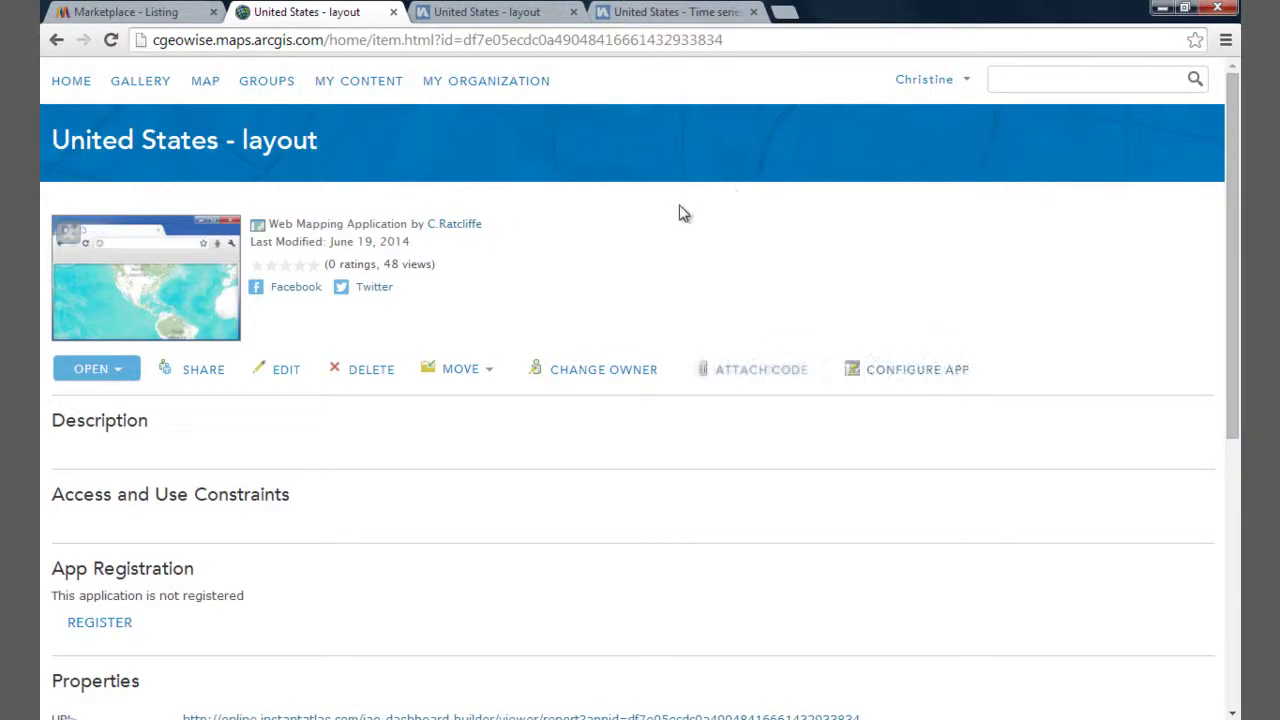
View the finished application and test it by selecting Colorado on the map and toggling the 2010 Bar Chart.
{"action": "left_click", "coordinate": [84, 378]}
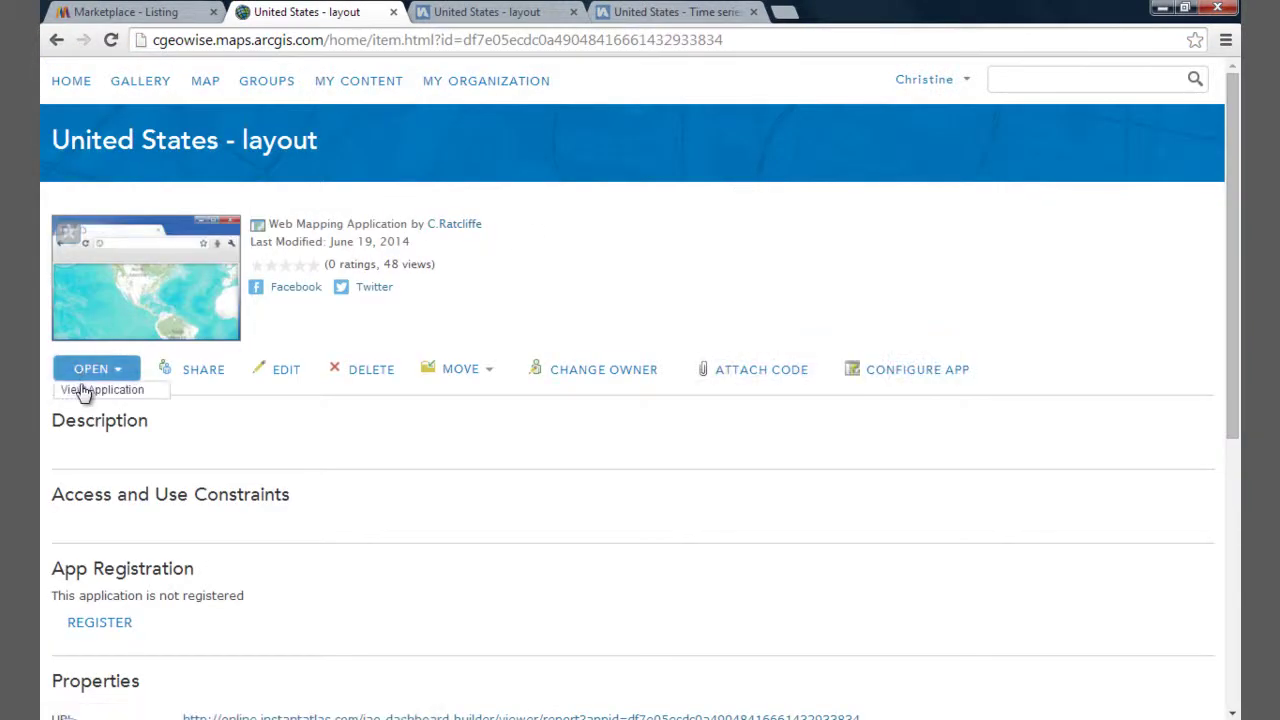
{"action": "left_click", "coordinate": [84, 391]}
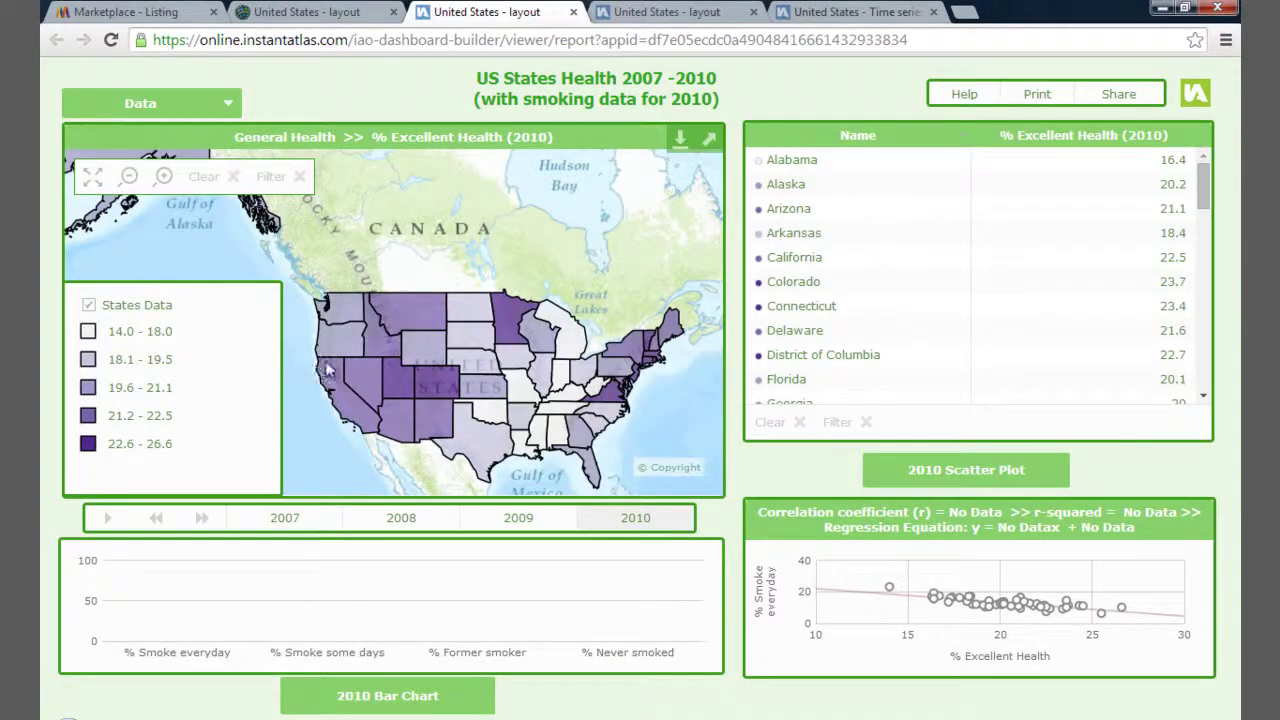
{"action": "left_click", "coordinate": [432, 378]}
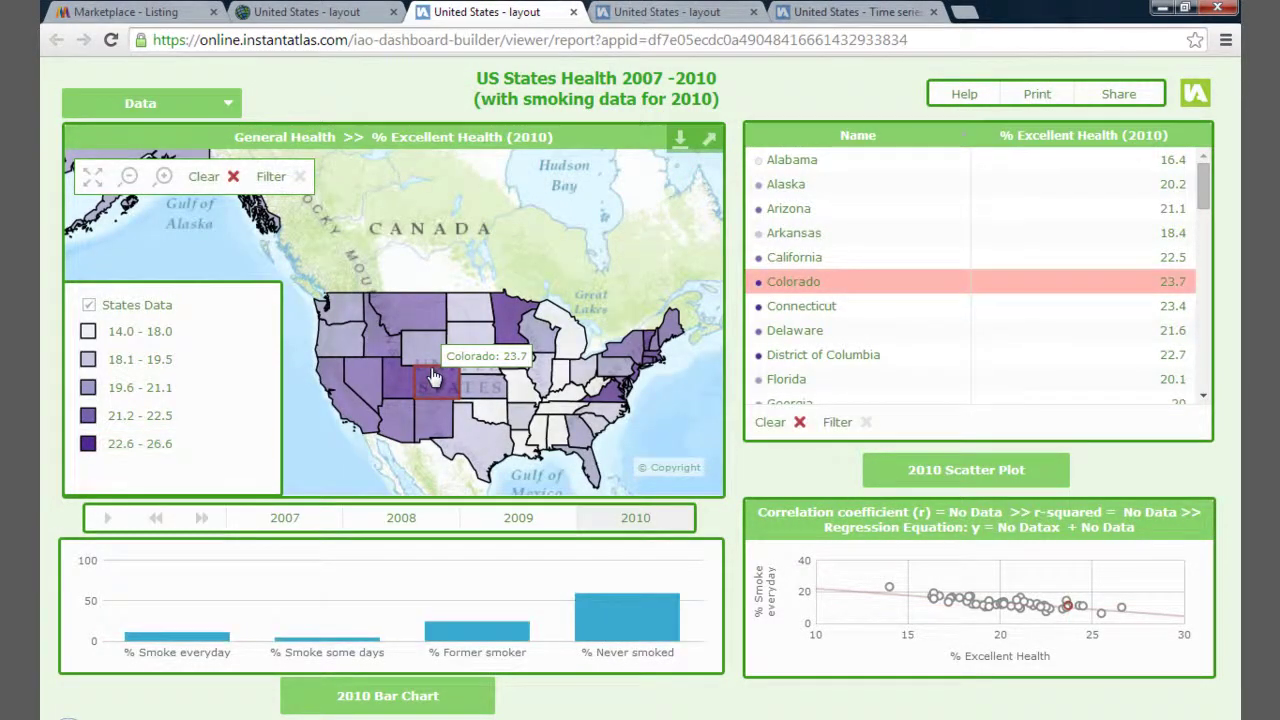
{"action": "left_click", "coordinate": [438, 695]}
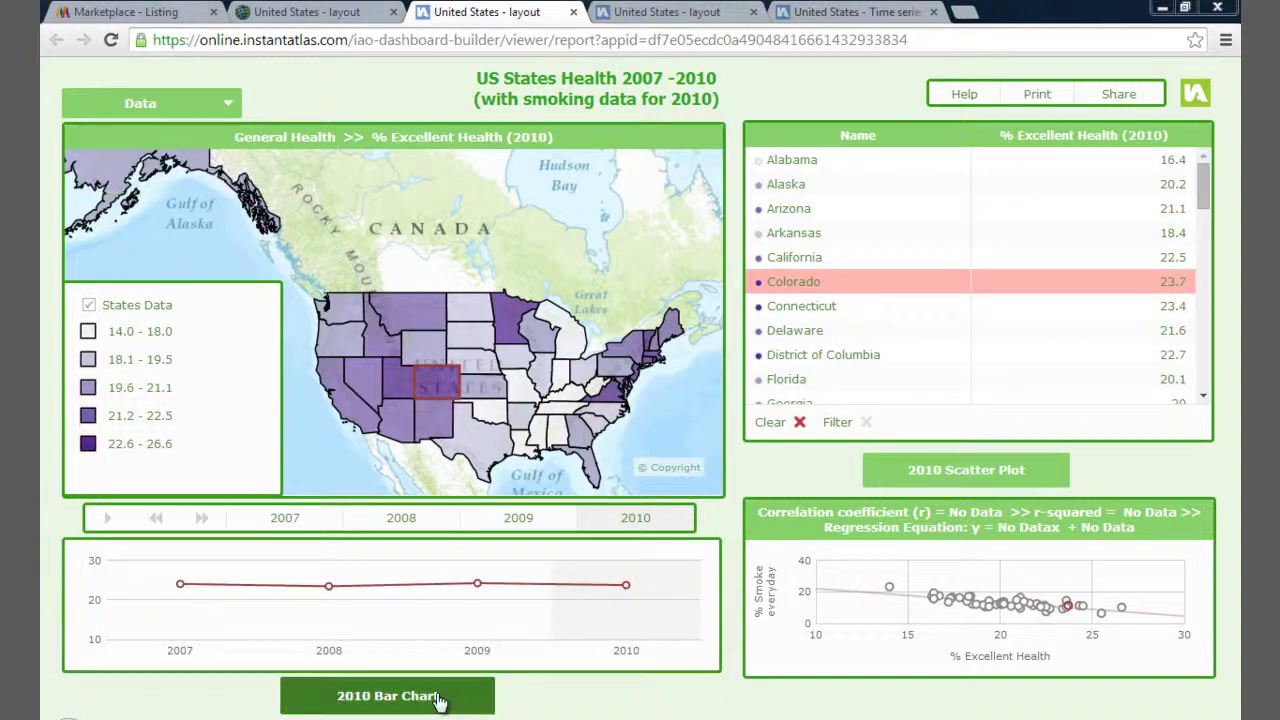